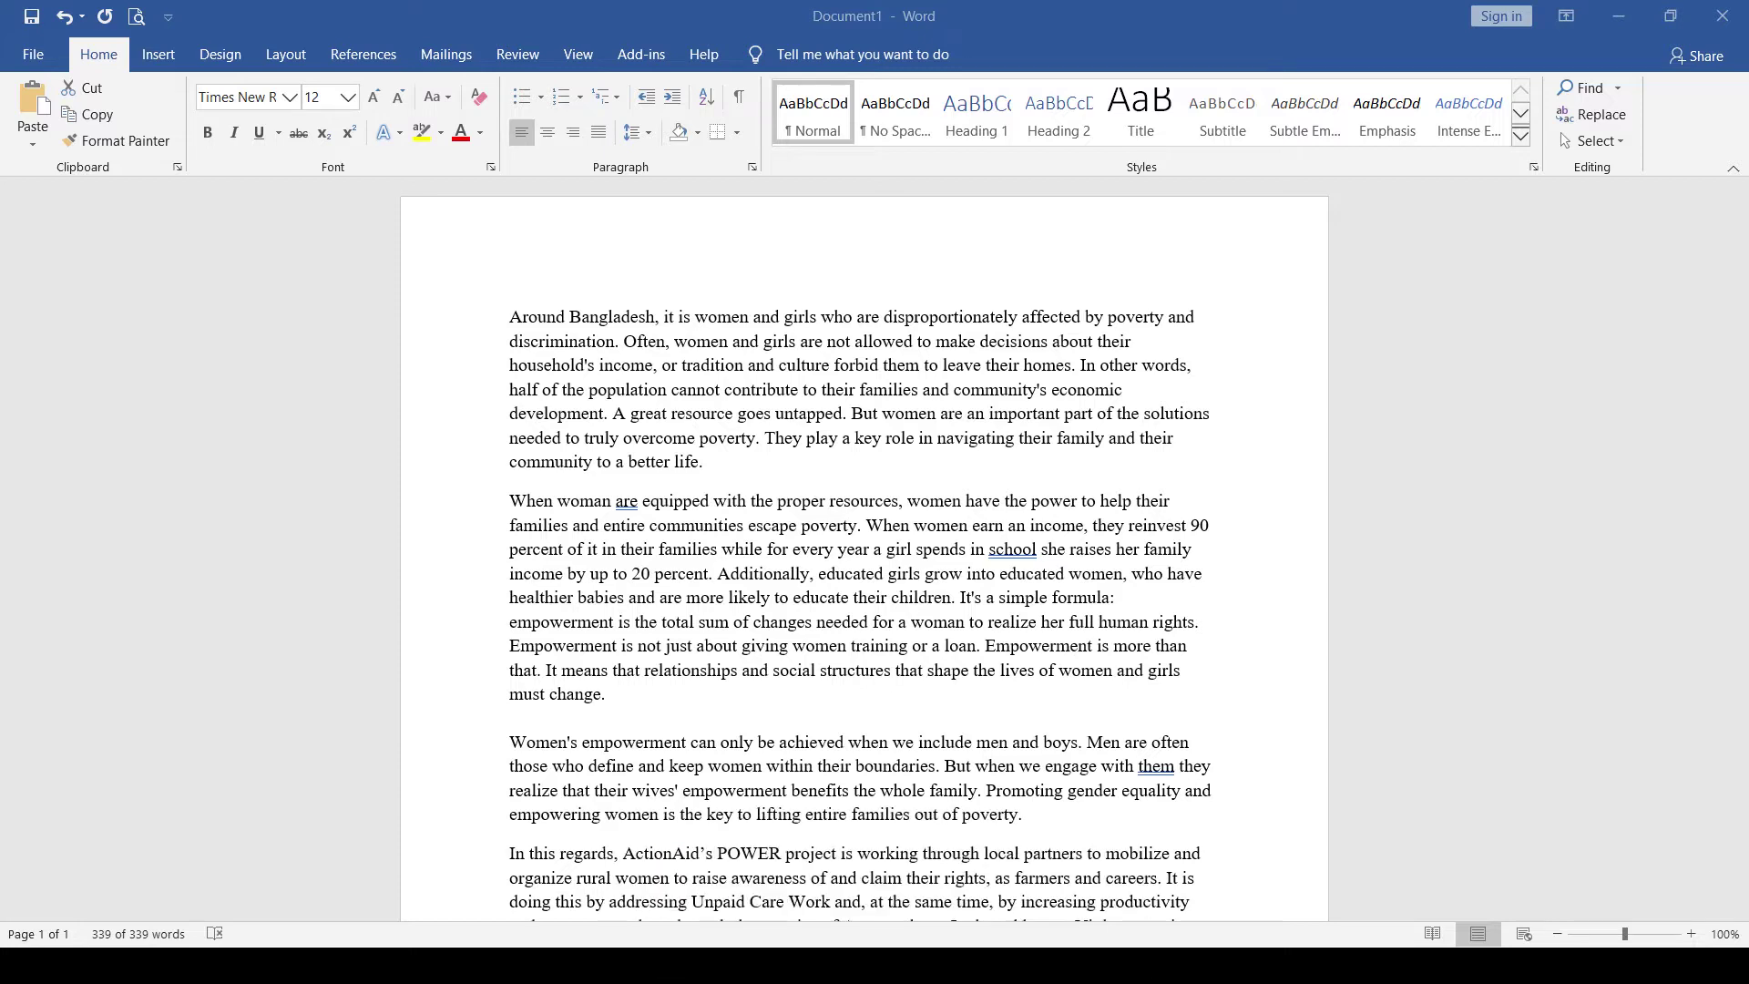
Apply the Narrow margin preset to the document, and change it to the Moderate preset.
key(ctrl+a)
click(285, 54)
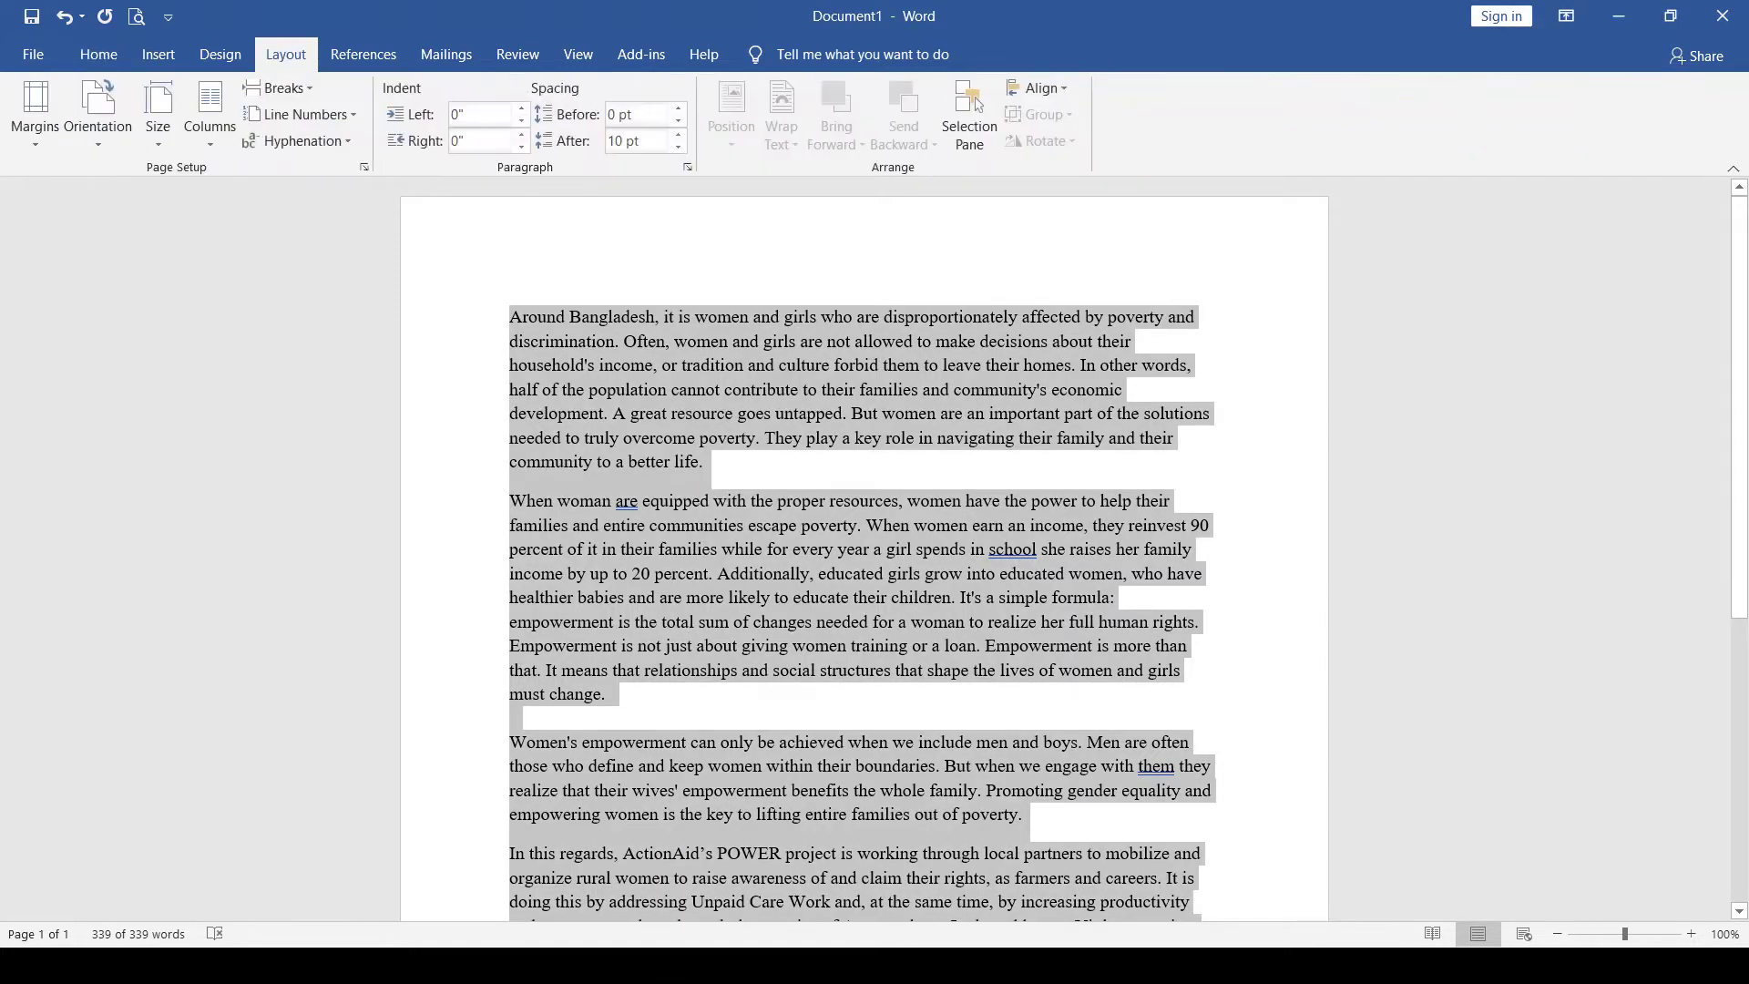
click(740, 341)
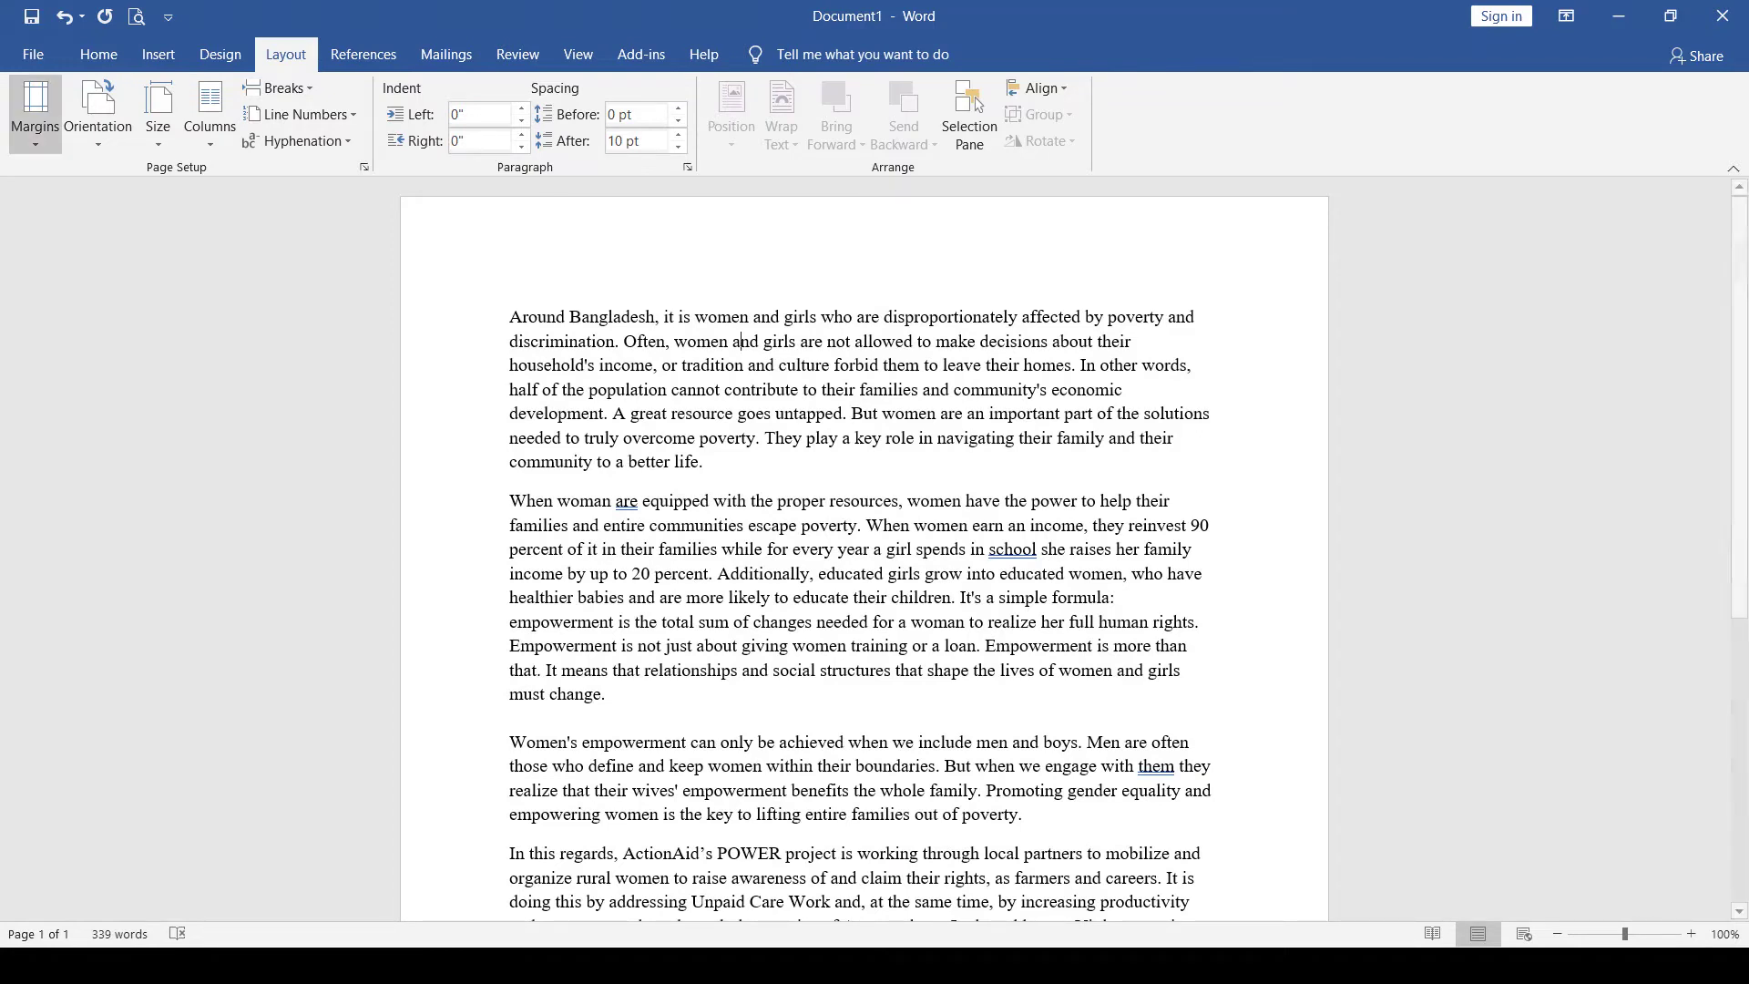
click(35, 114)
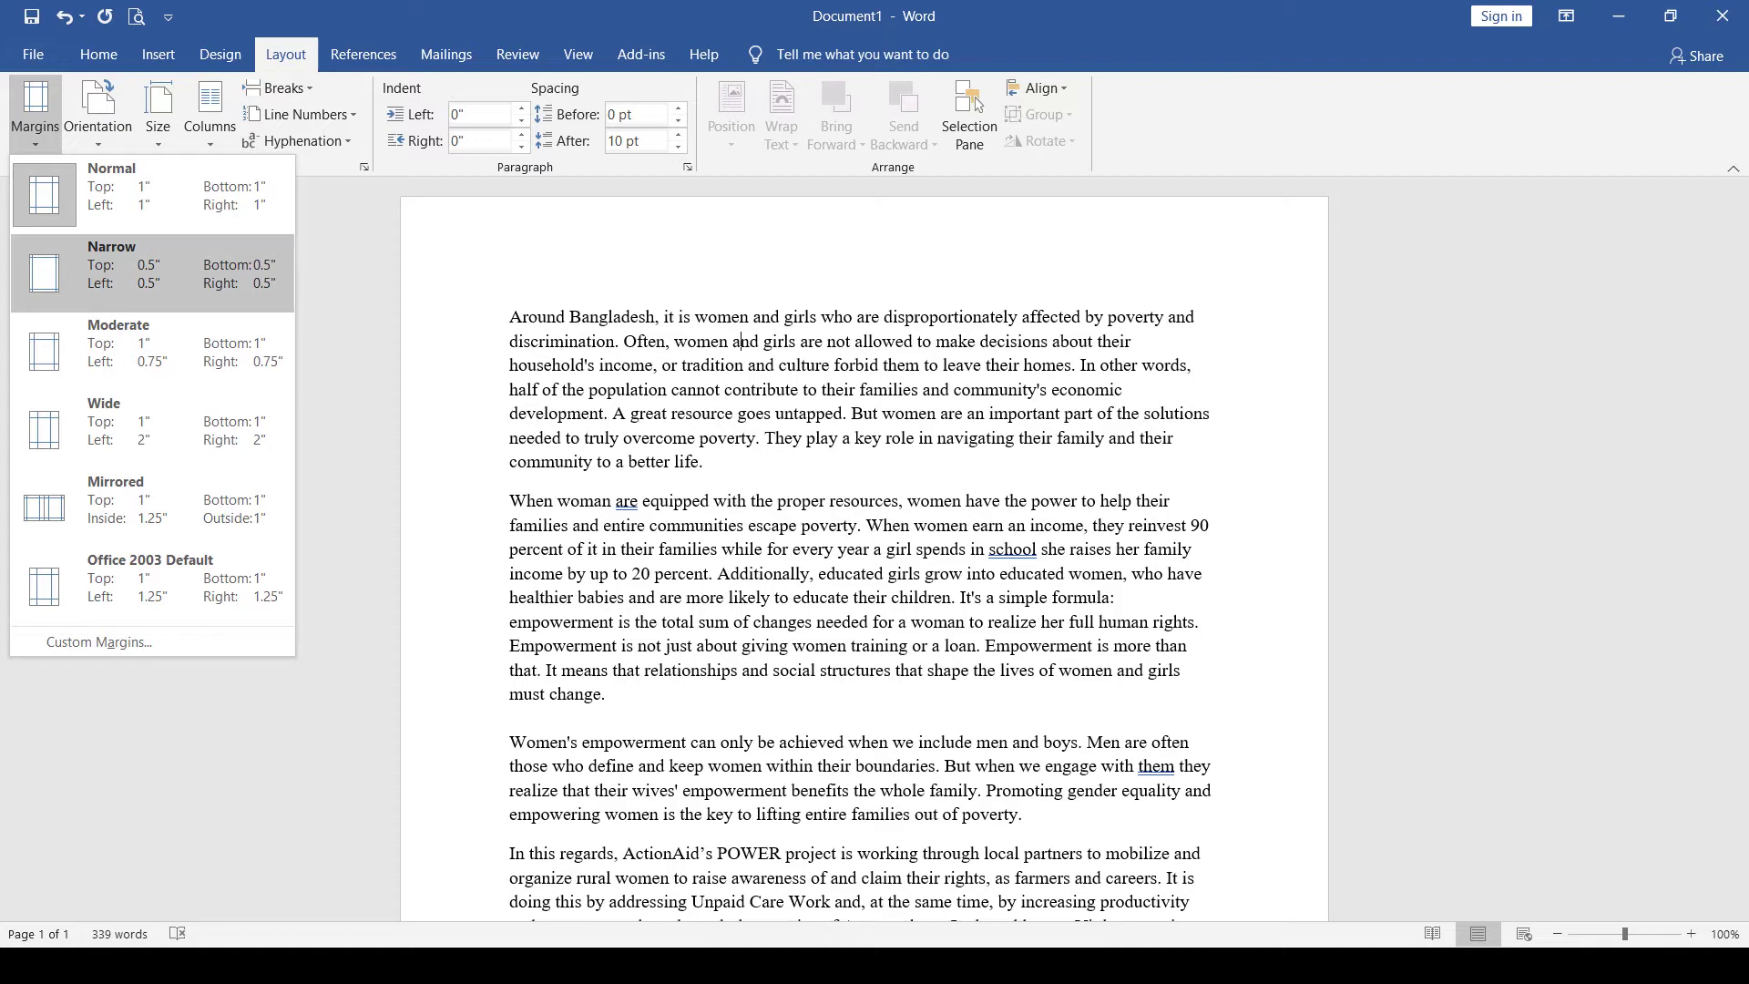
click(136, 272)
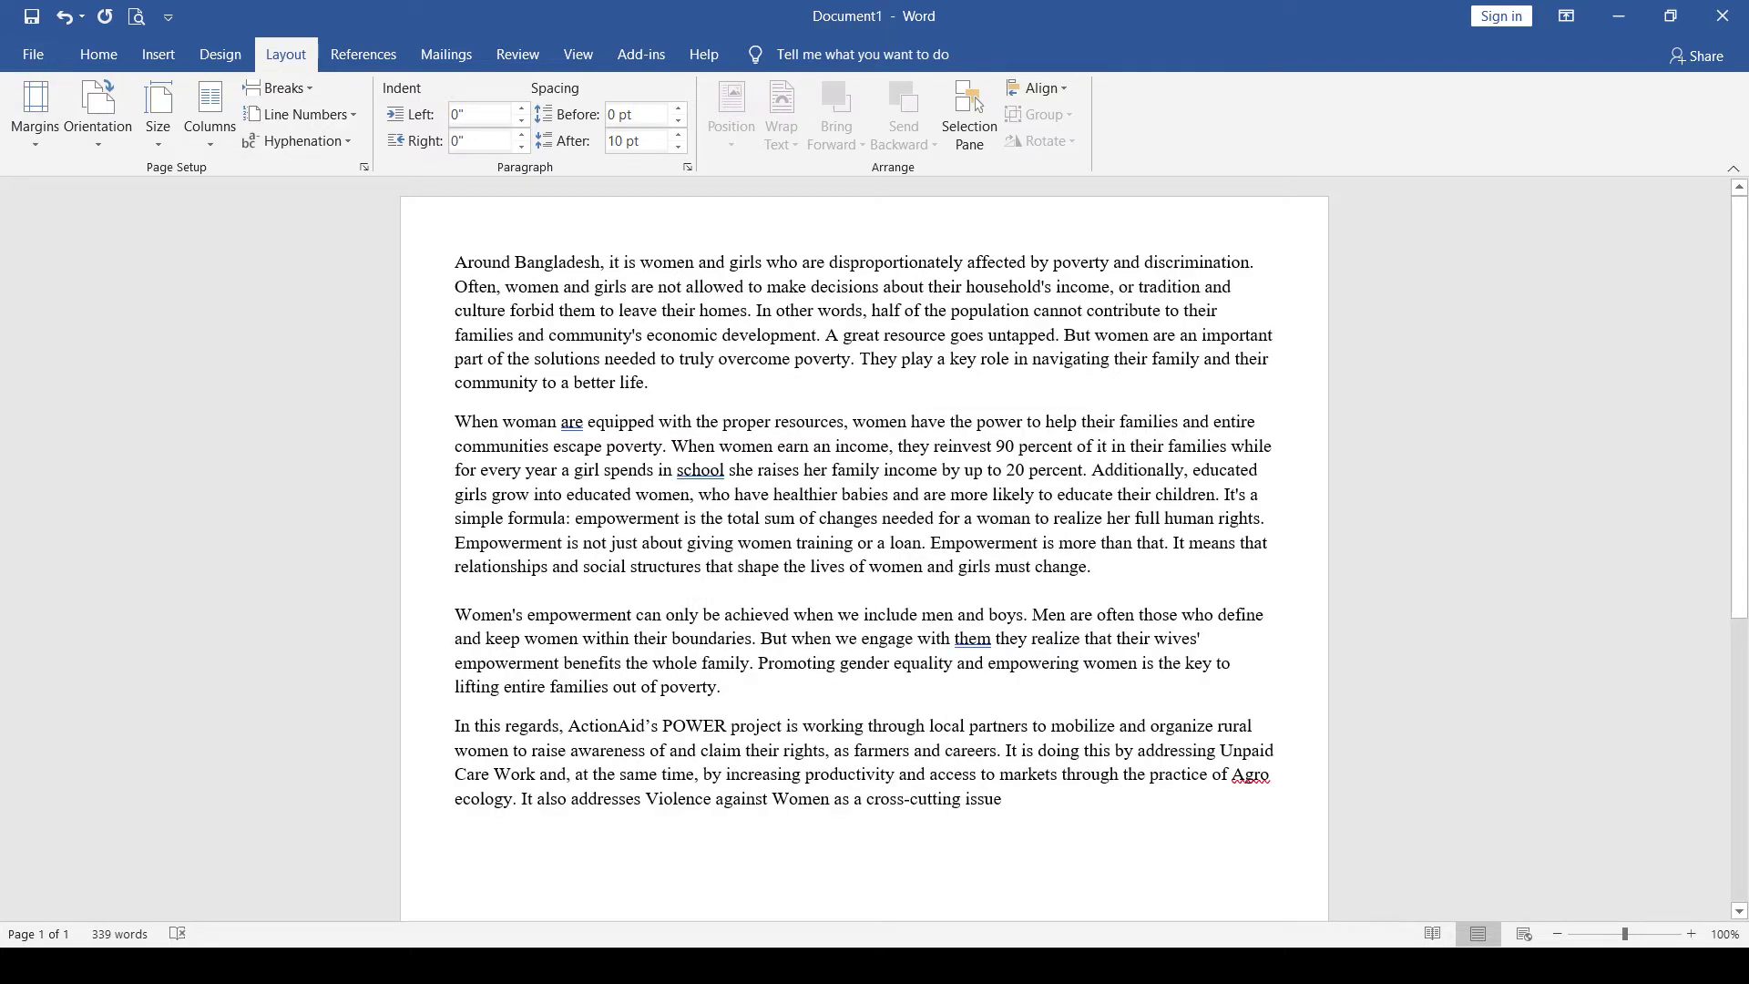
click(35, 114)
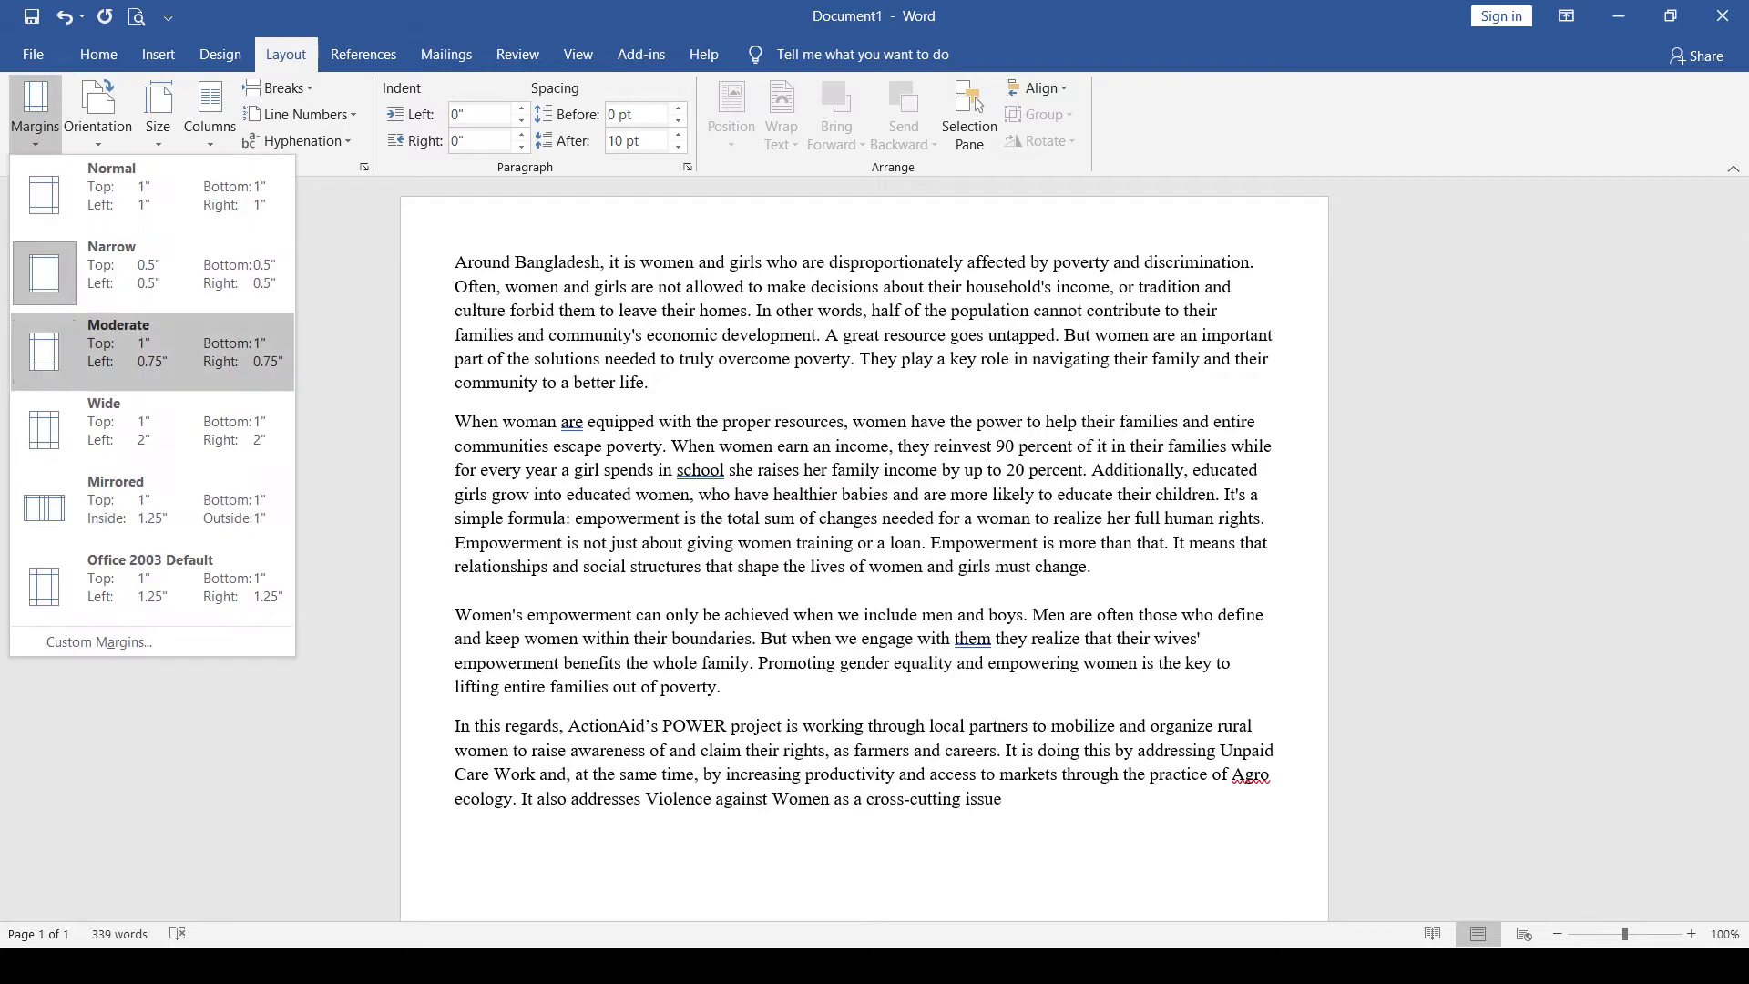
click(136, 351)
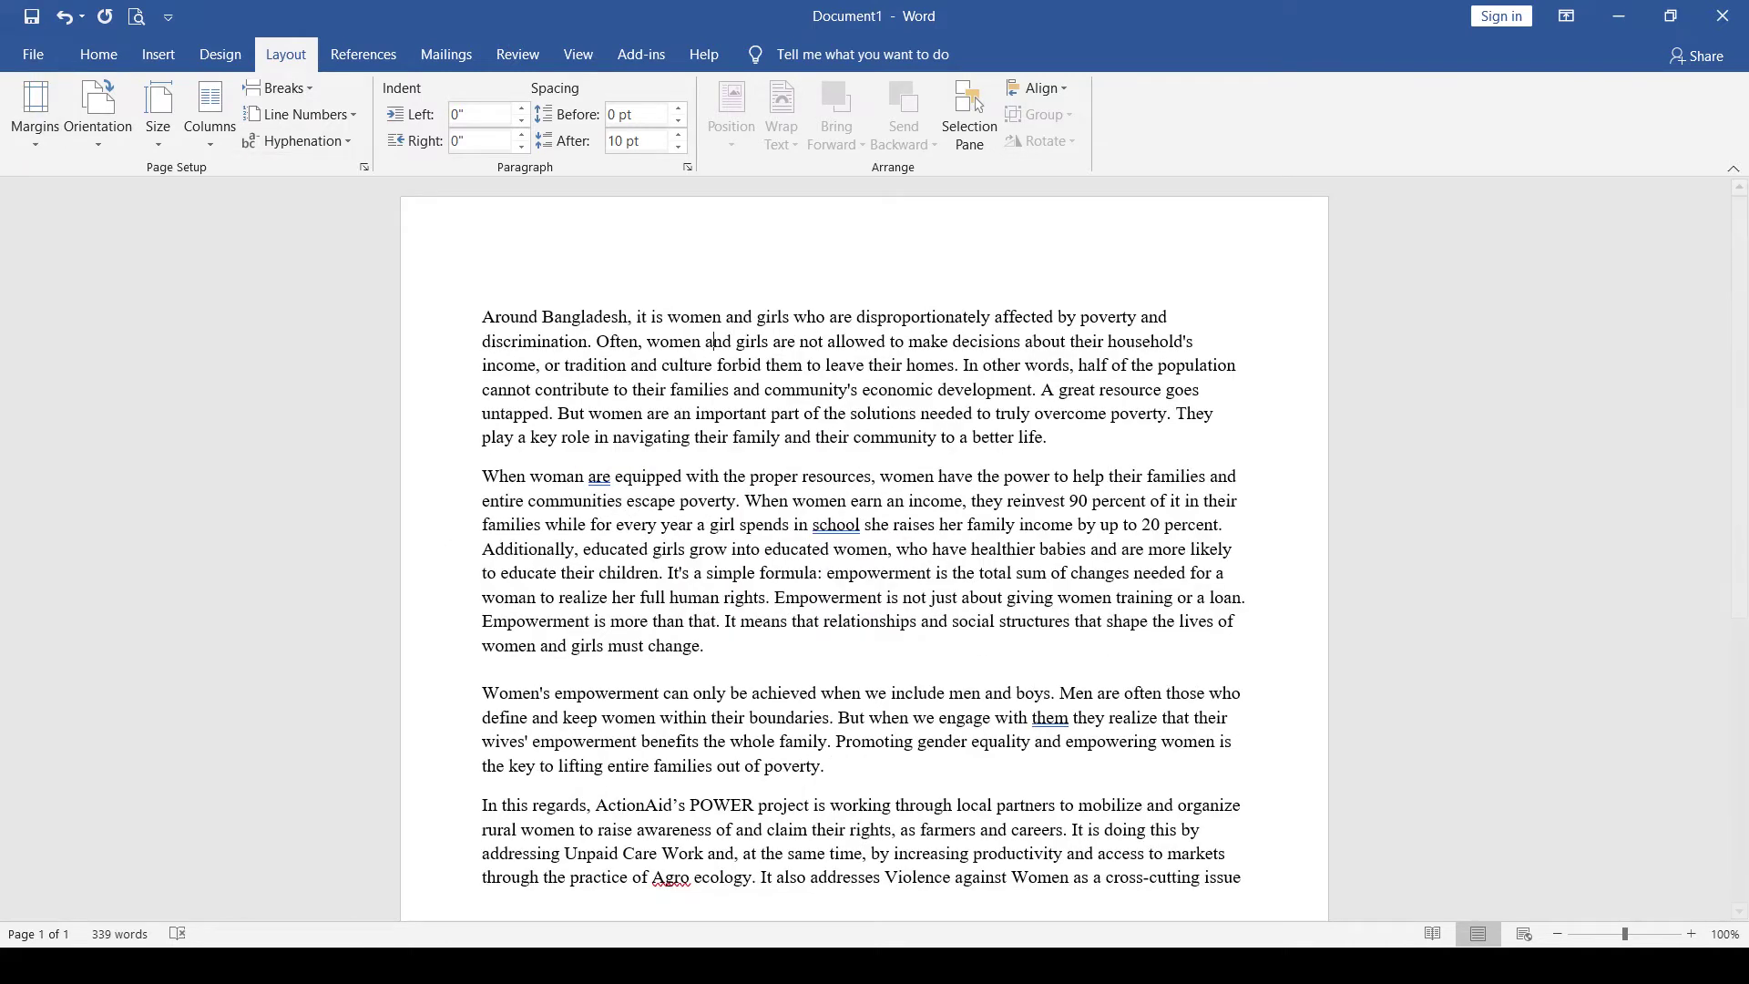
Apply the Wide margin preset, and return the page margins to the Normal preset.
click(35, 114)
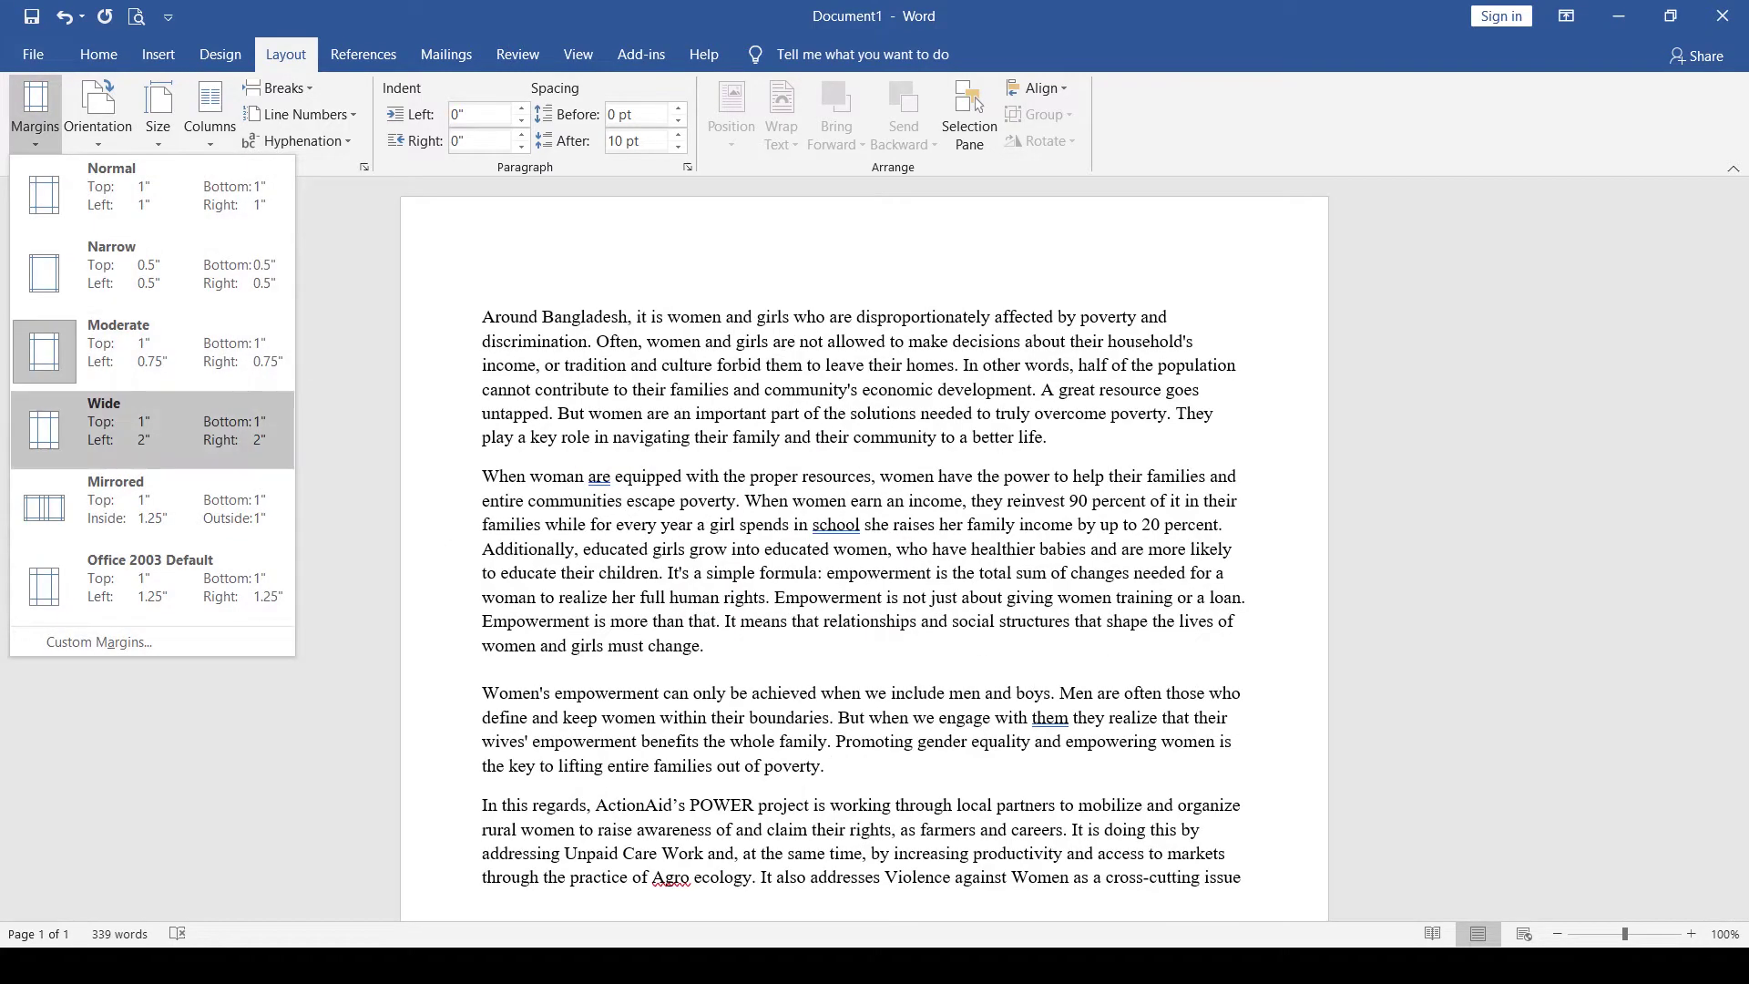
click(136, 423)
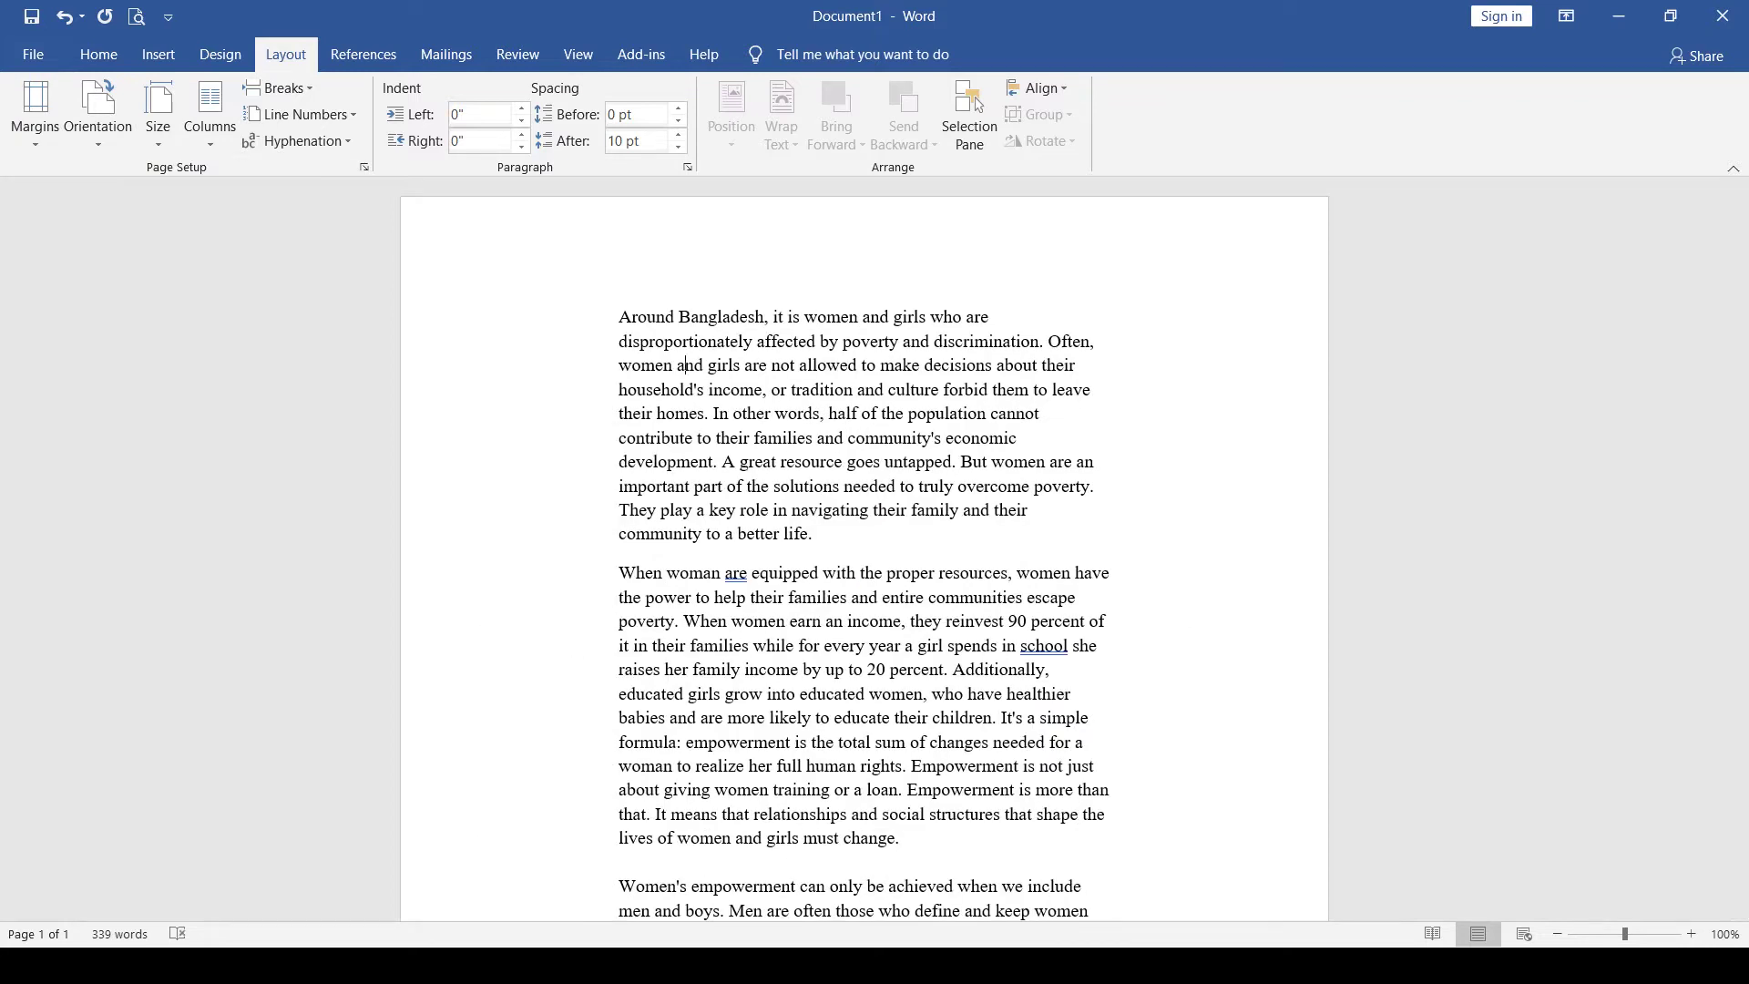
click(34, 114)
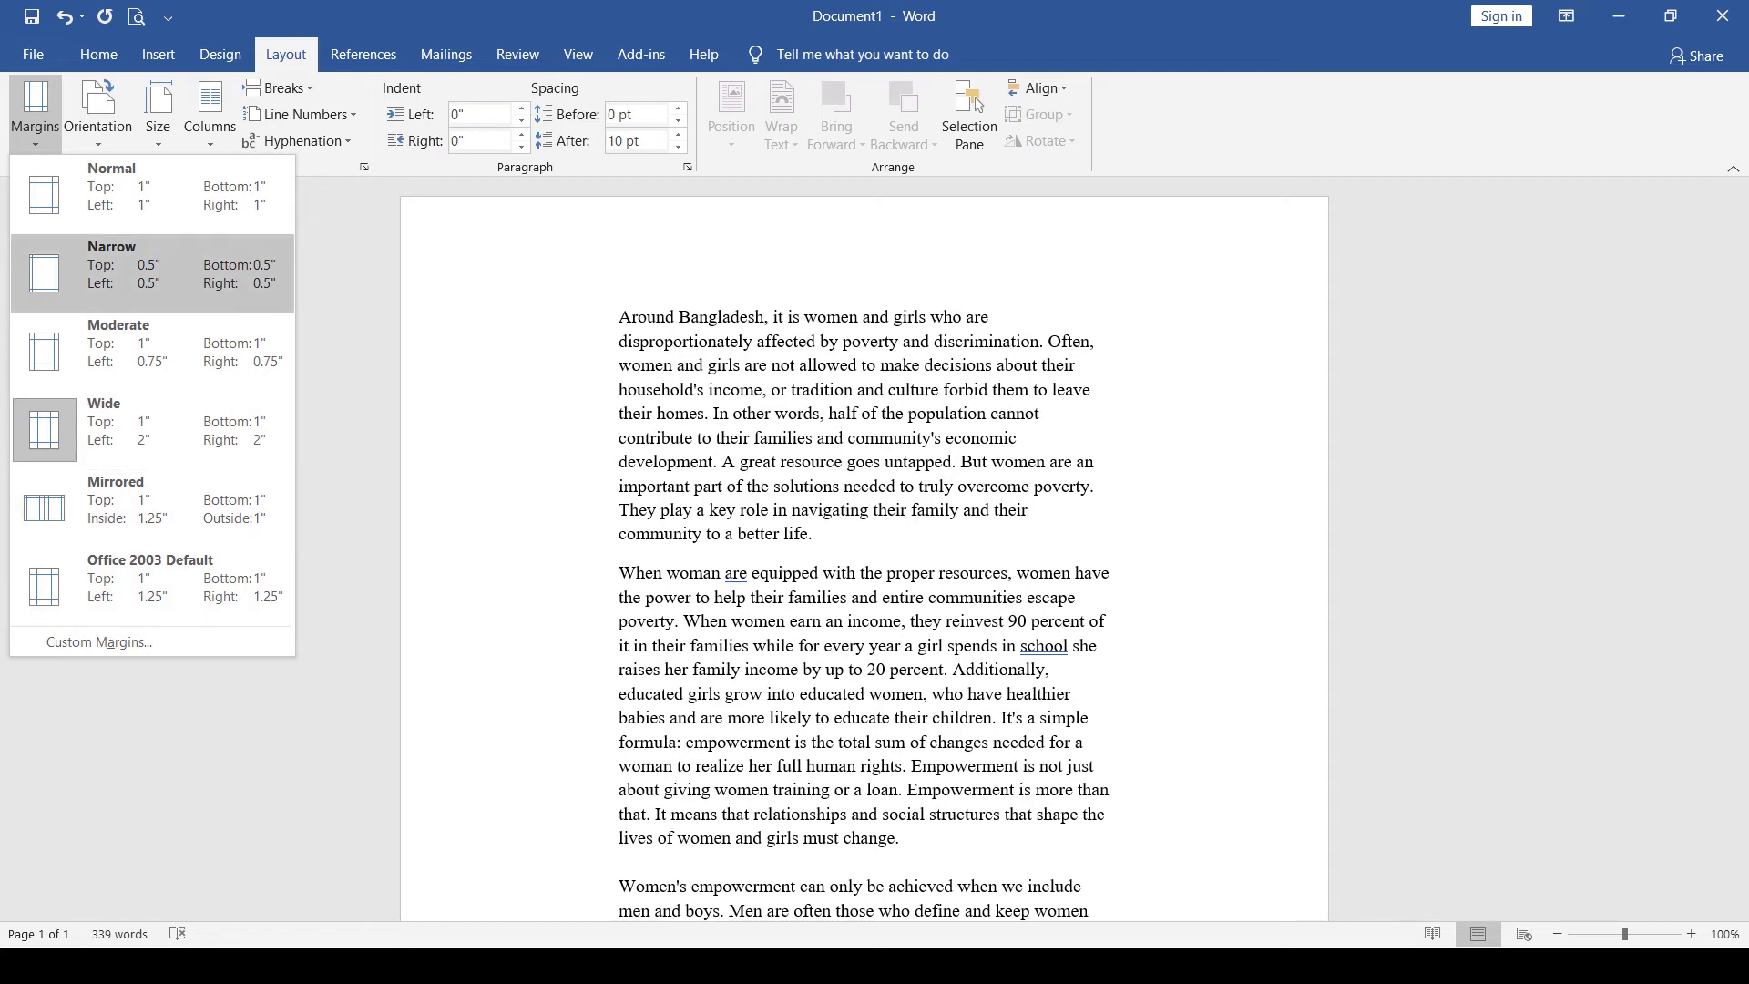
click(145, 192)
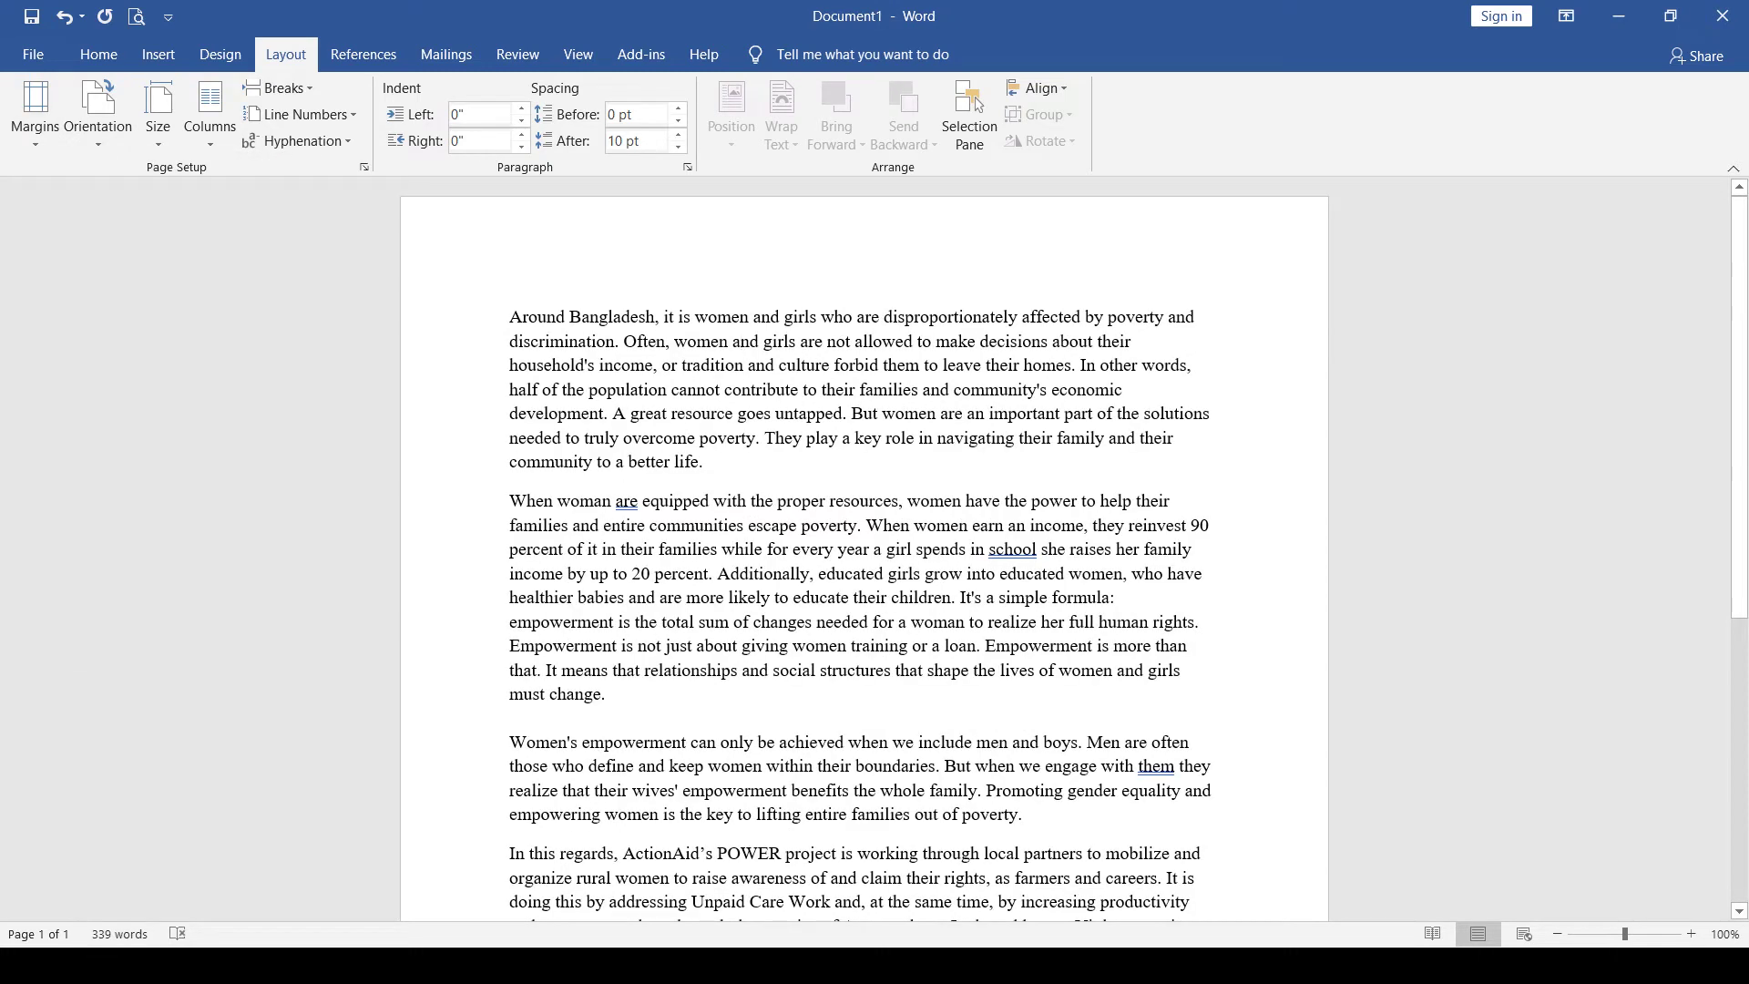
Examine the custom margin settings in Page Setup and leave them without making changes.
click(34, 114)
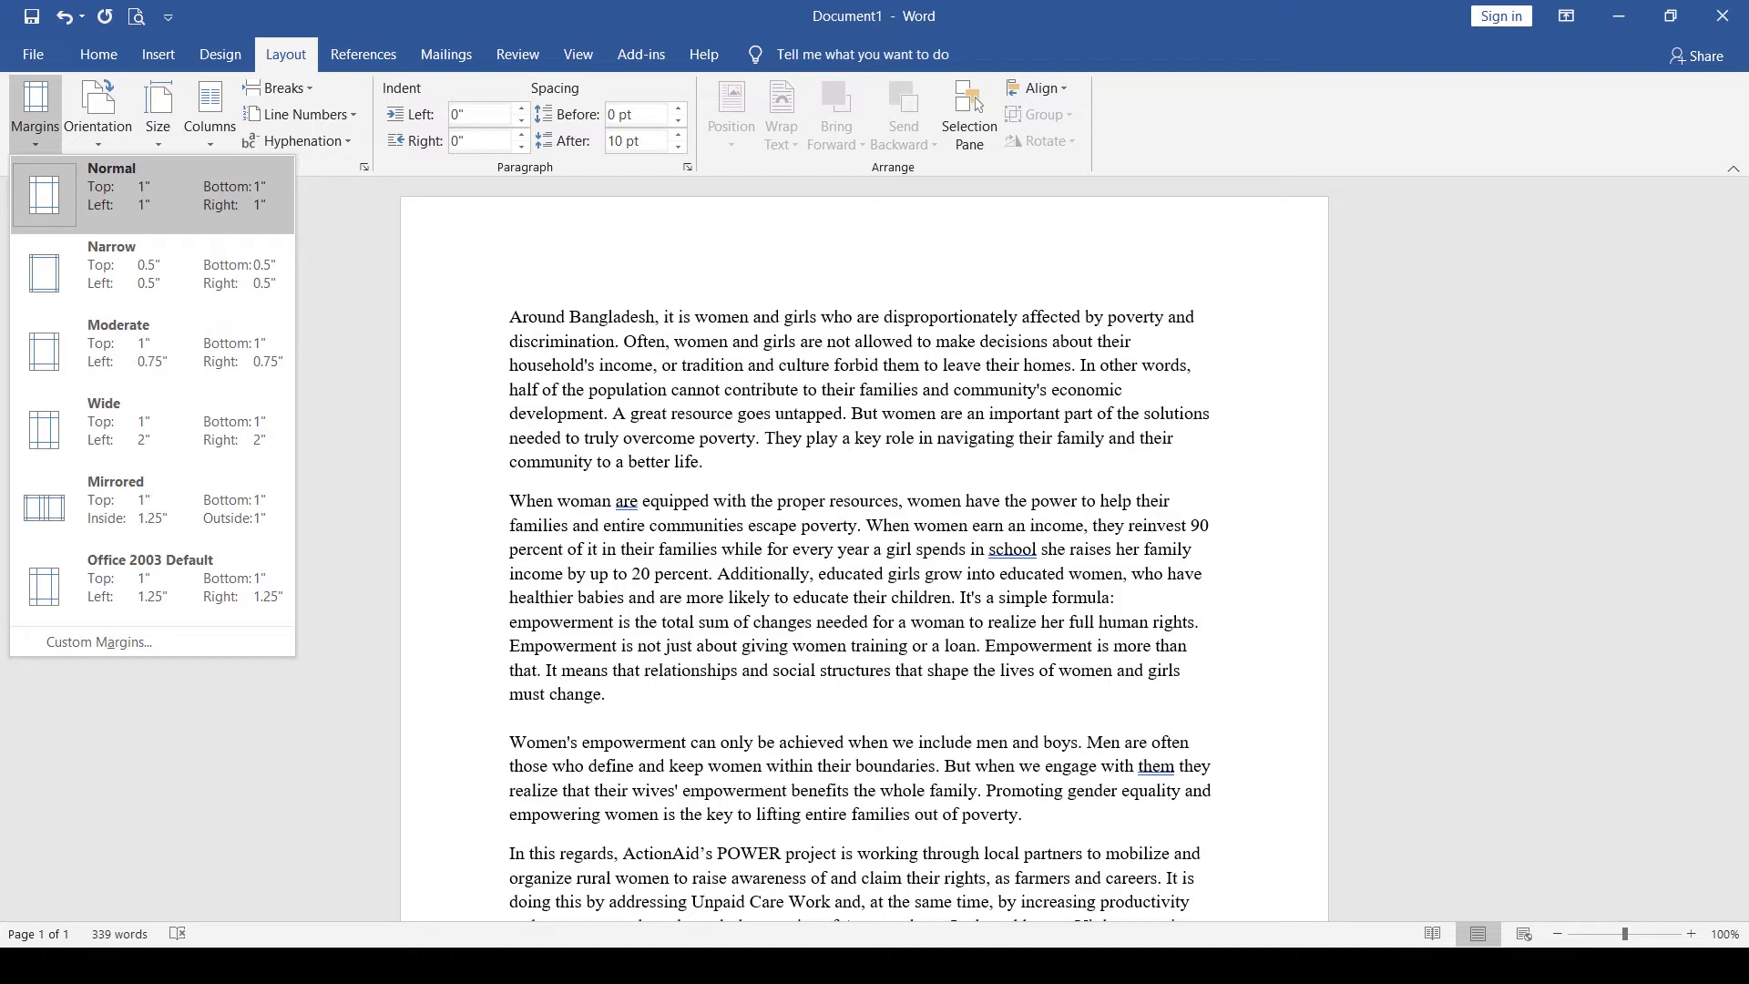
click(348, 301)
click(34, 114)
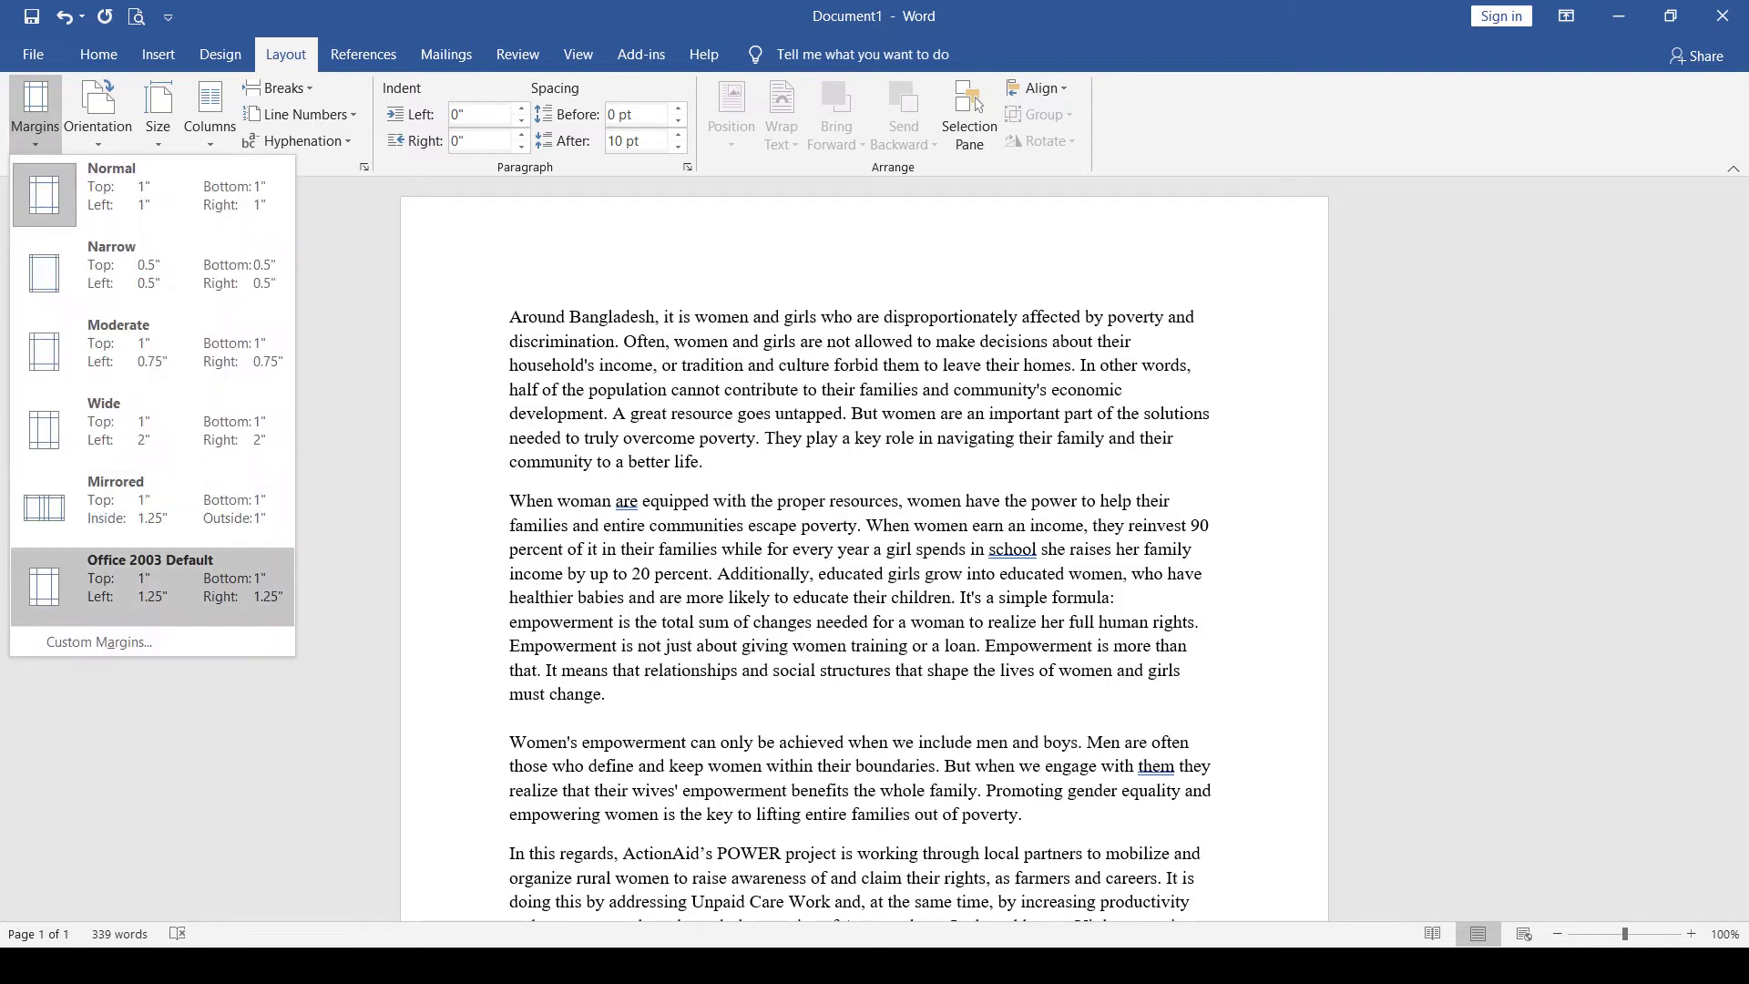
click(98, 641)
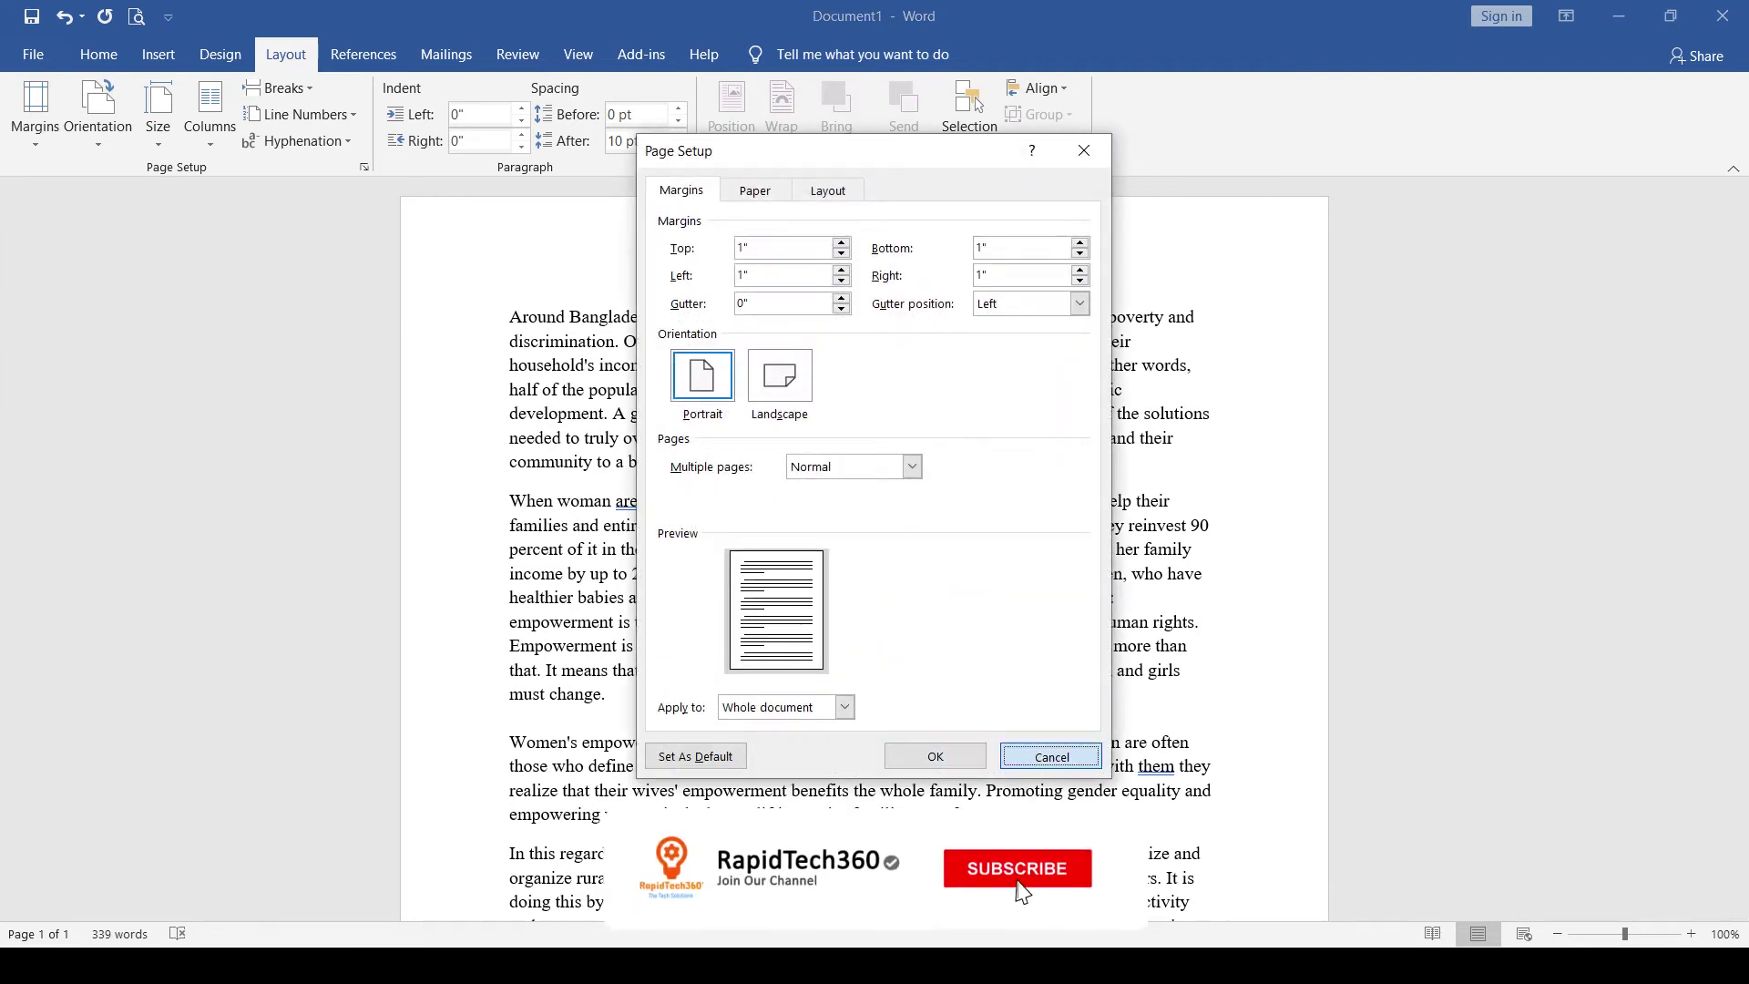
click(1051, 756)
Switch the page orientation to Landscape and return it to Portrait.
click(98, 115)
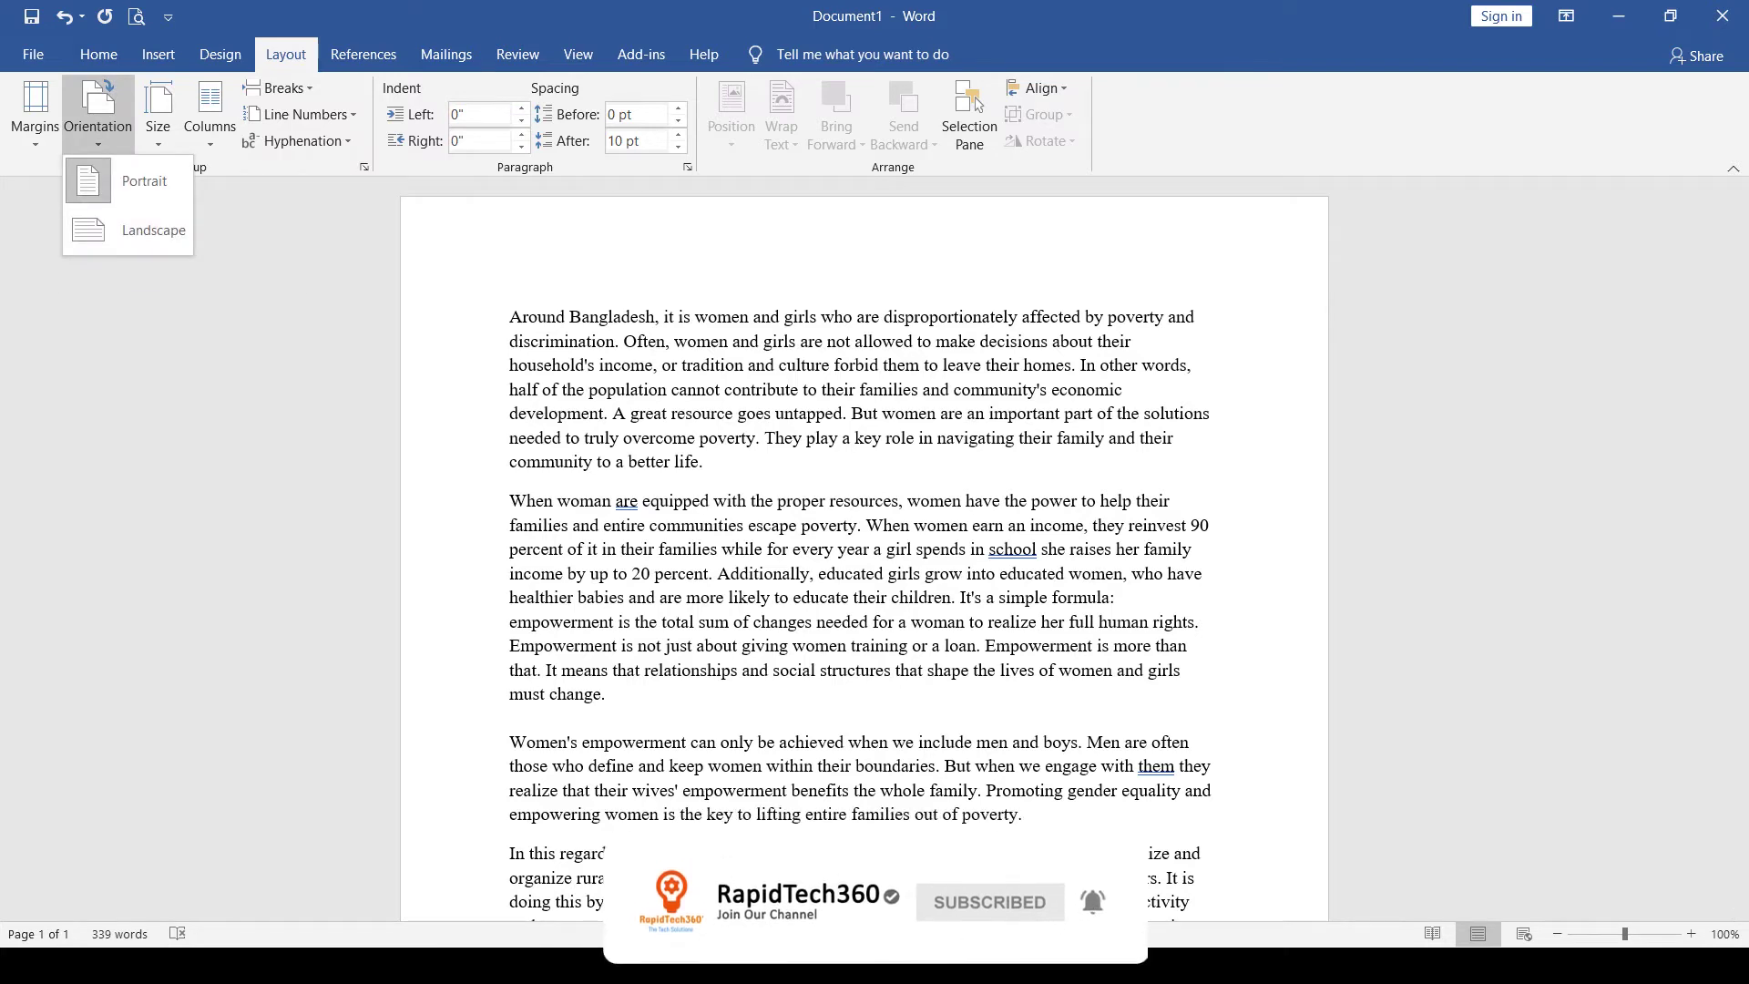
click(128, 229)
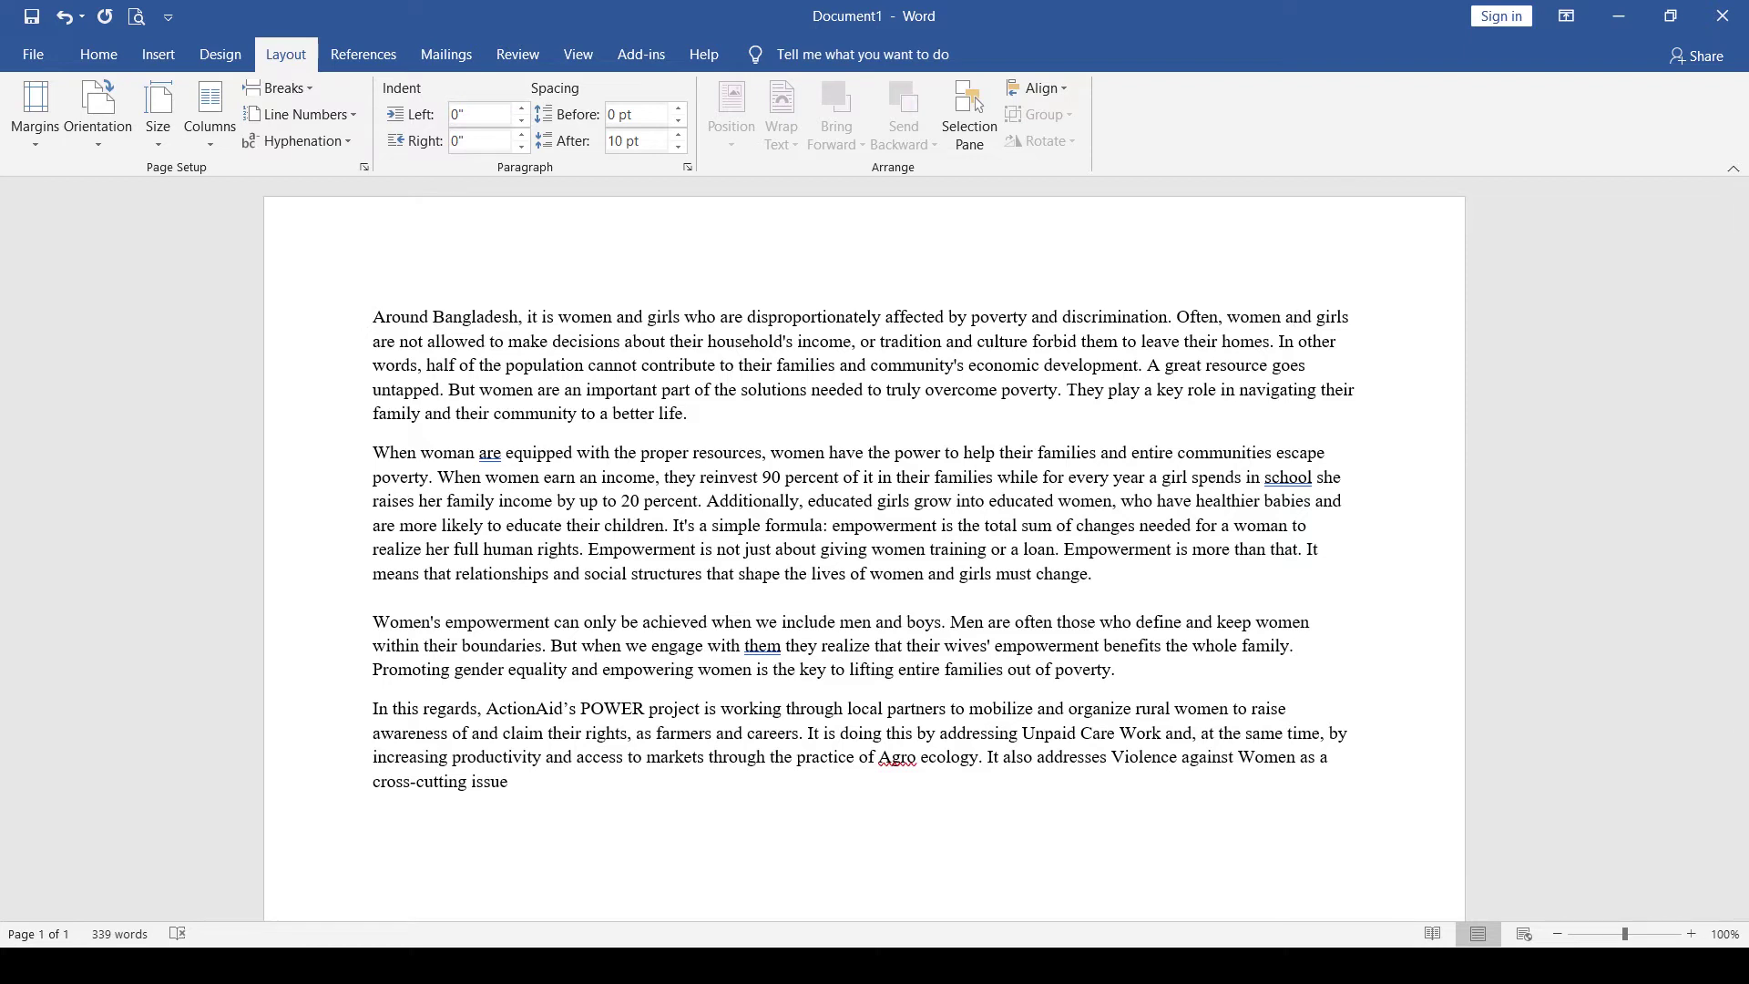
click(99, 115)
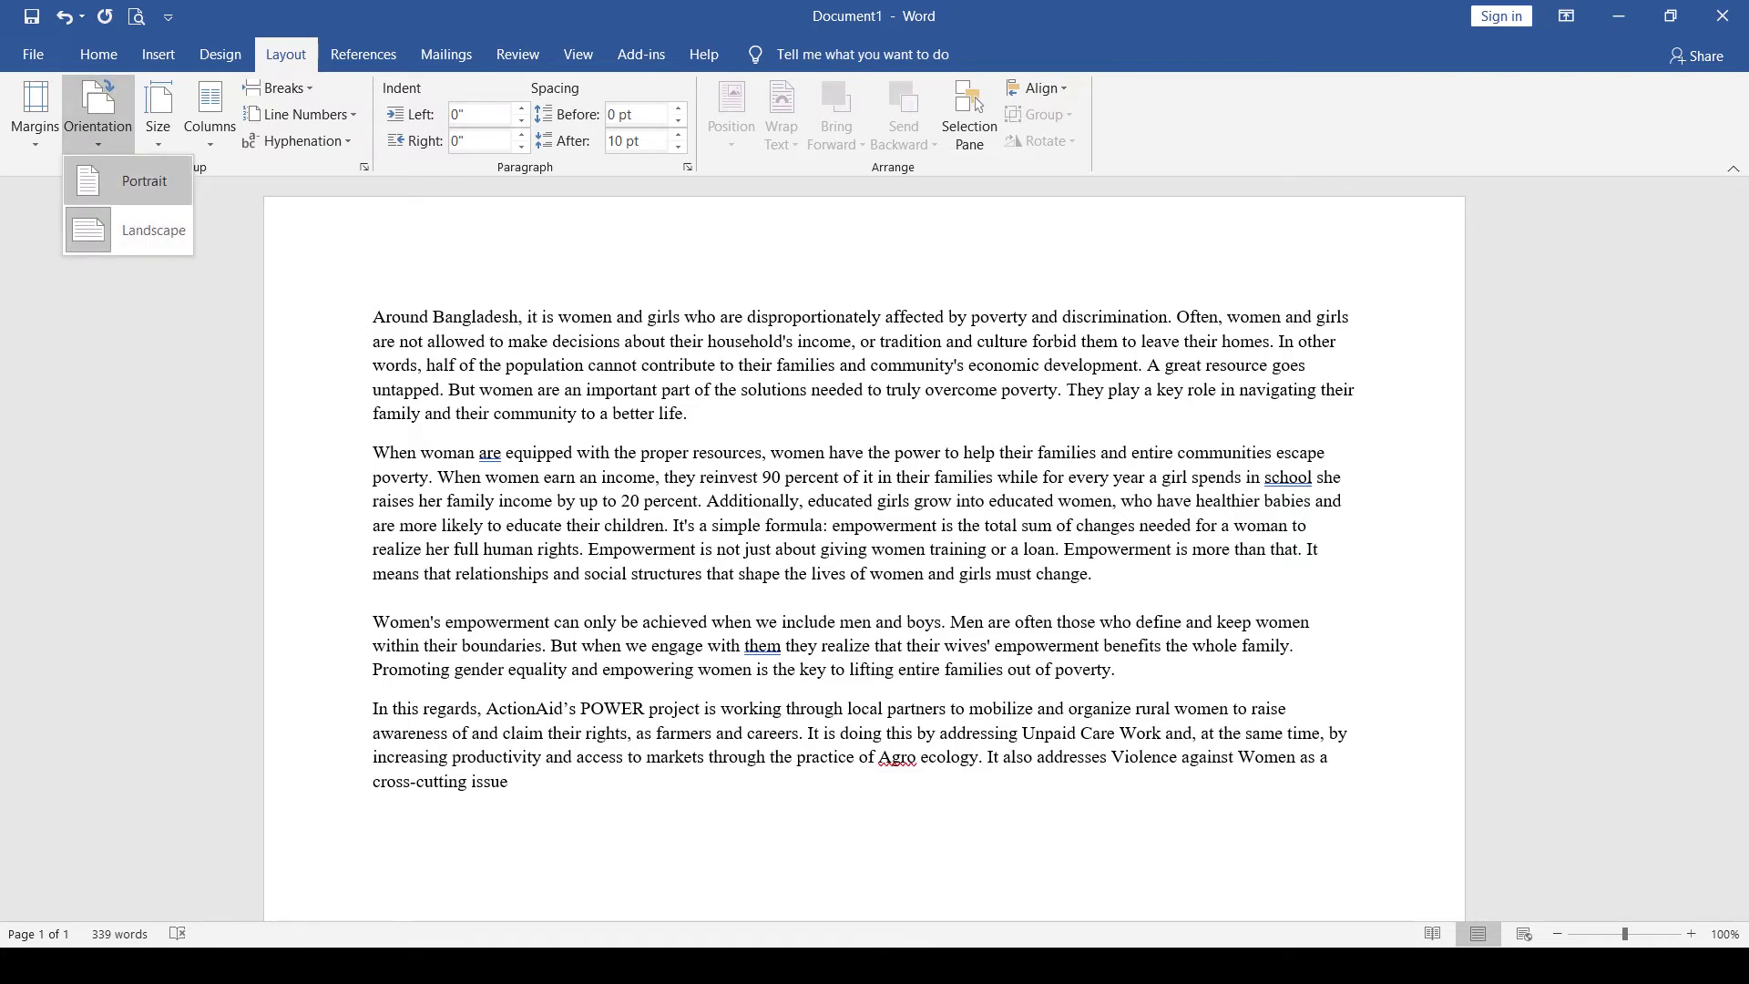
click(144, 180)
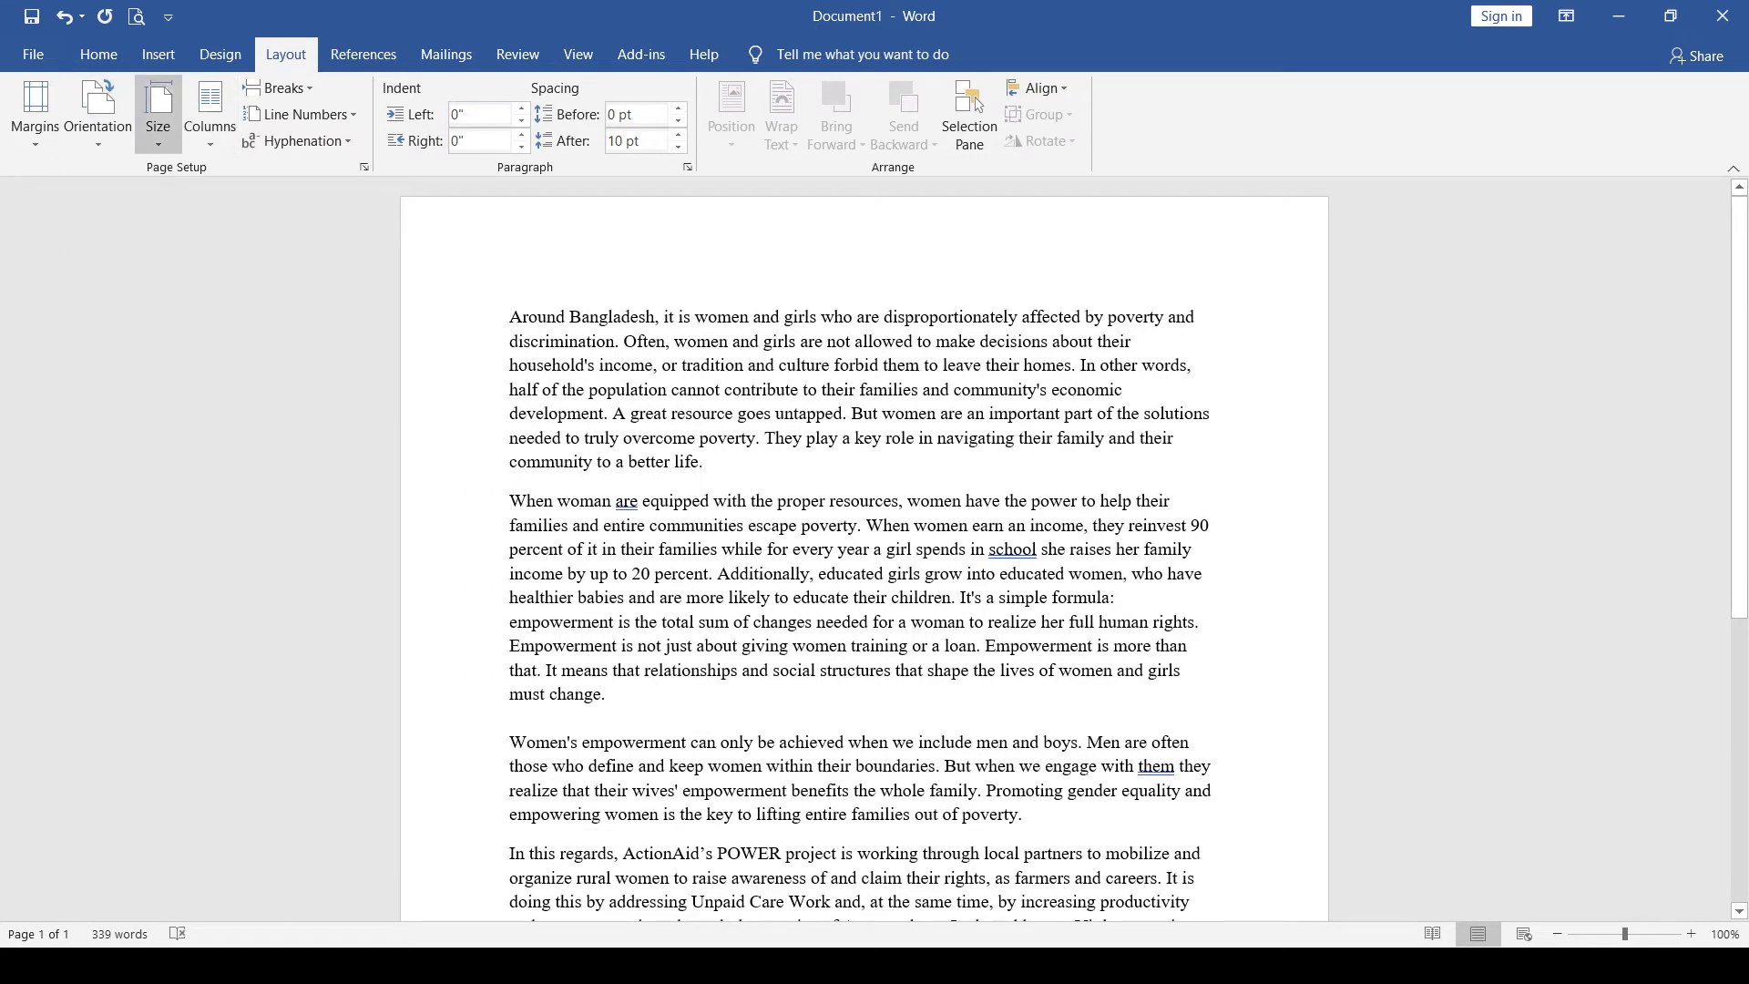
Change the paper size to A4 and return it to Letter, 8.5" x 11".
click(158, 114)
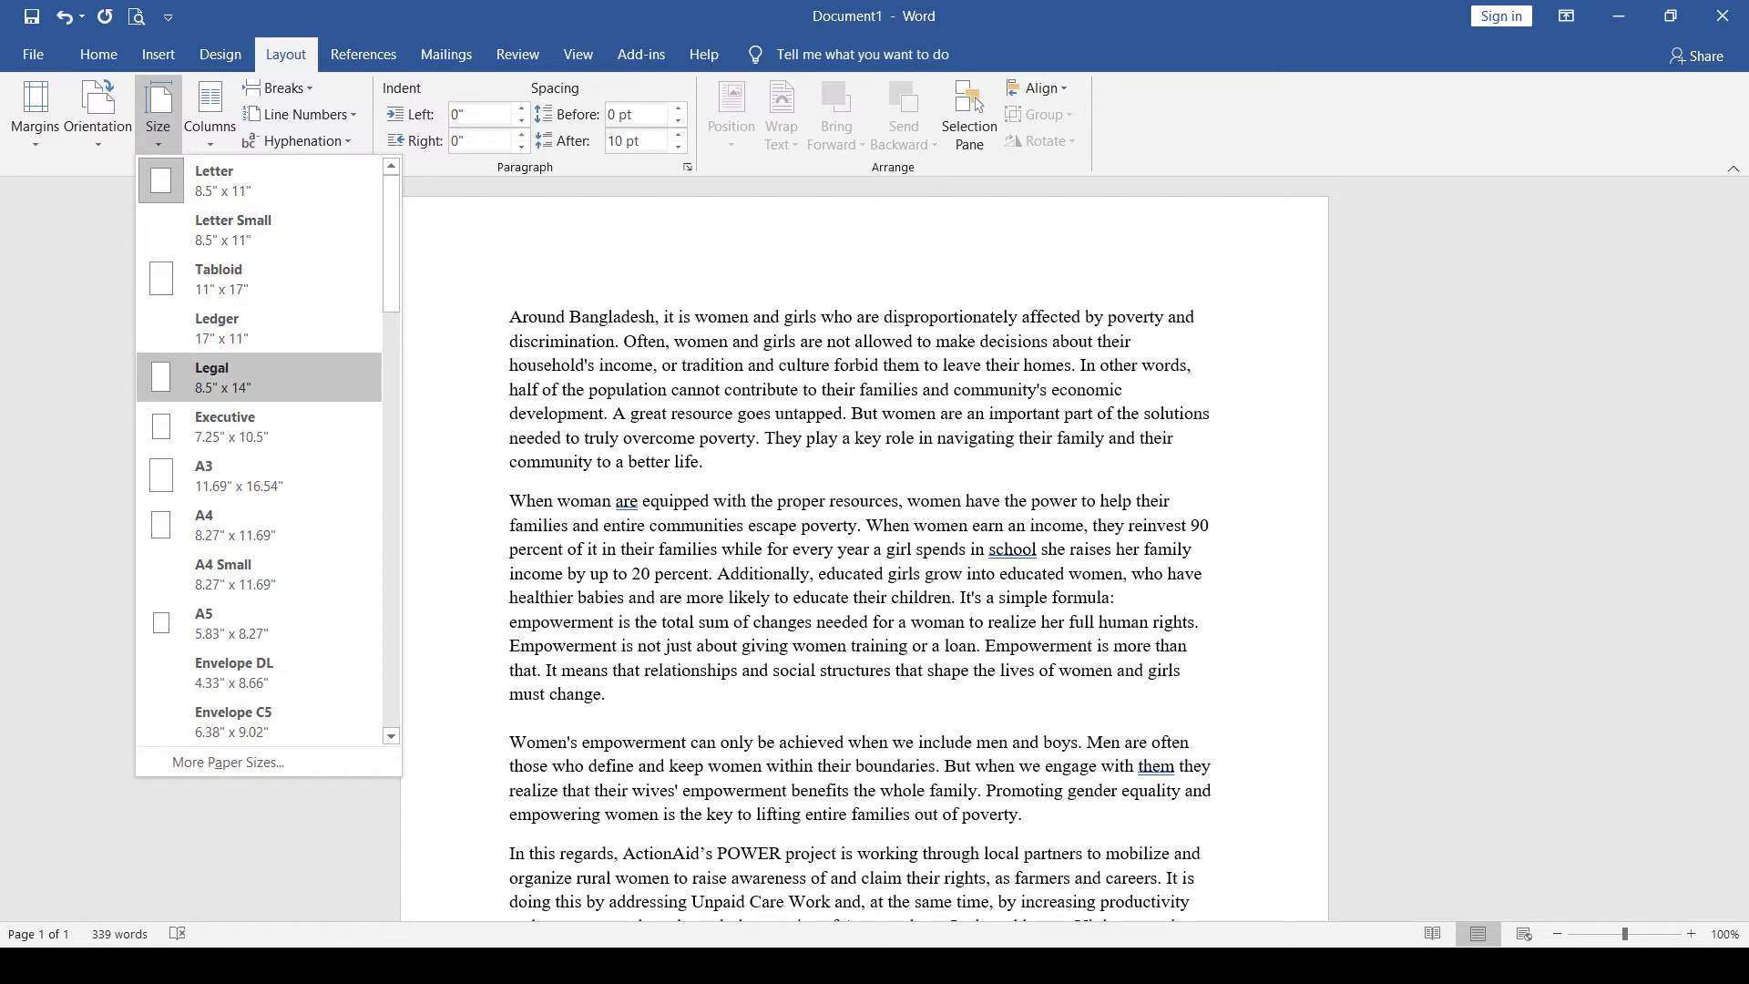
click(235, 524)
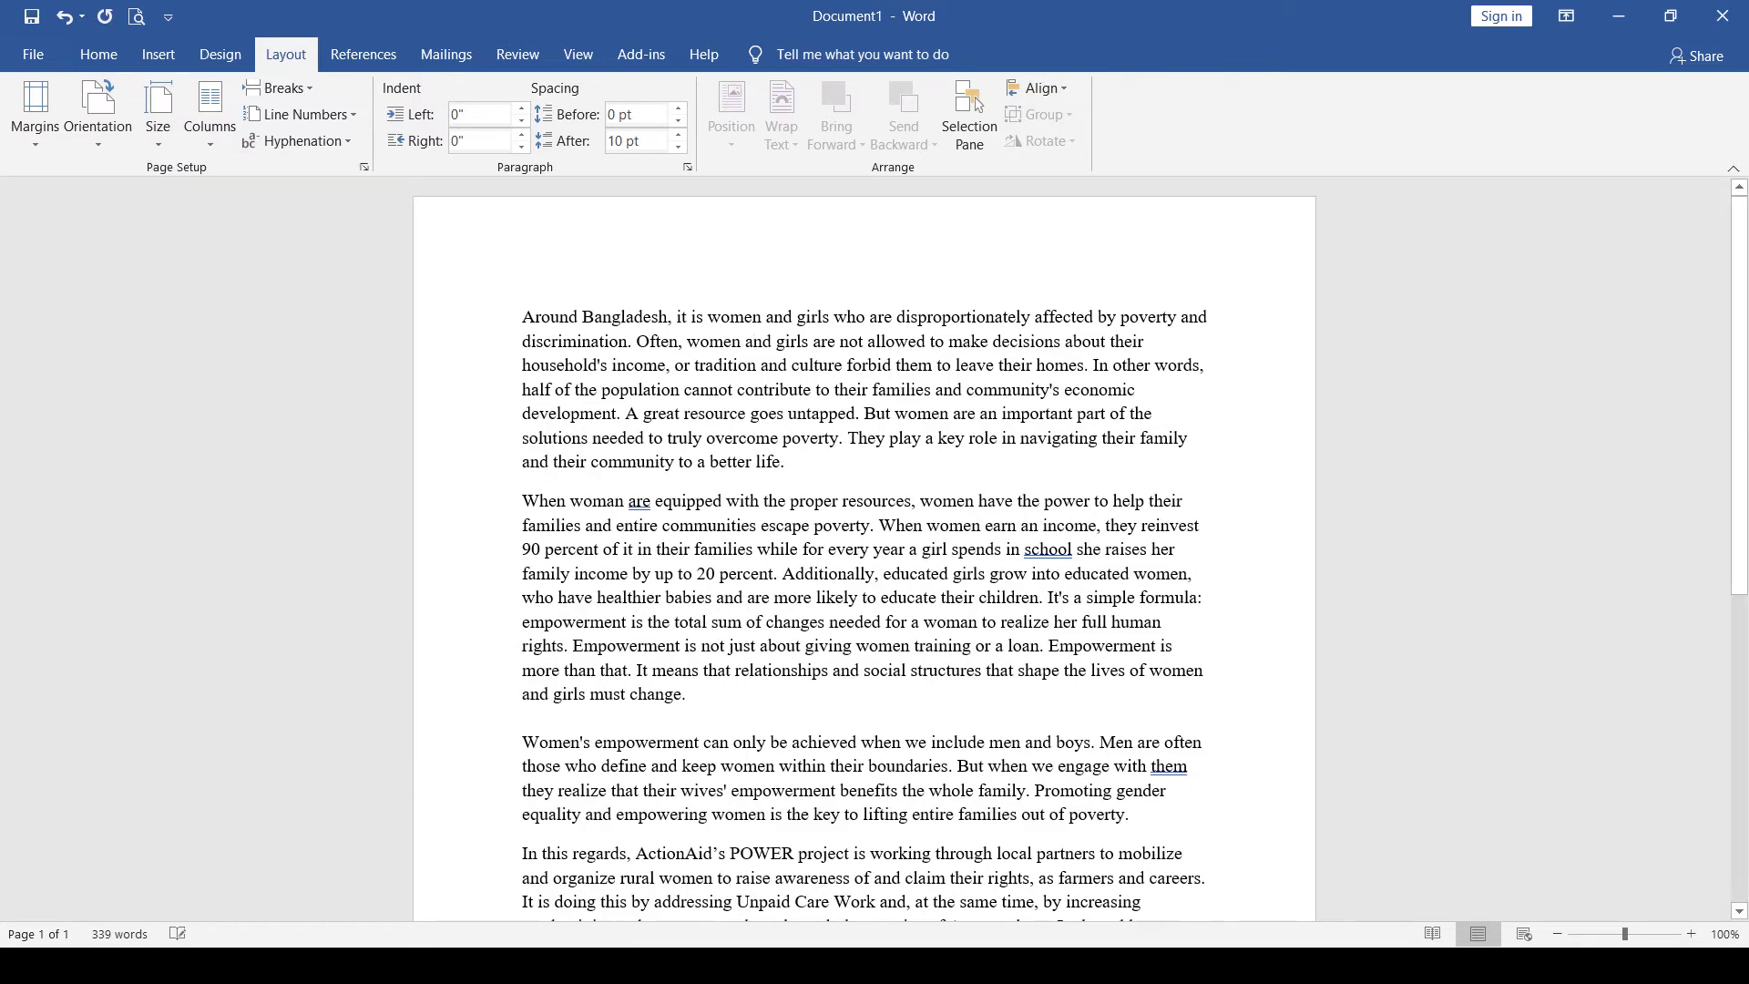
click(157, 114)
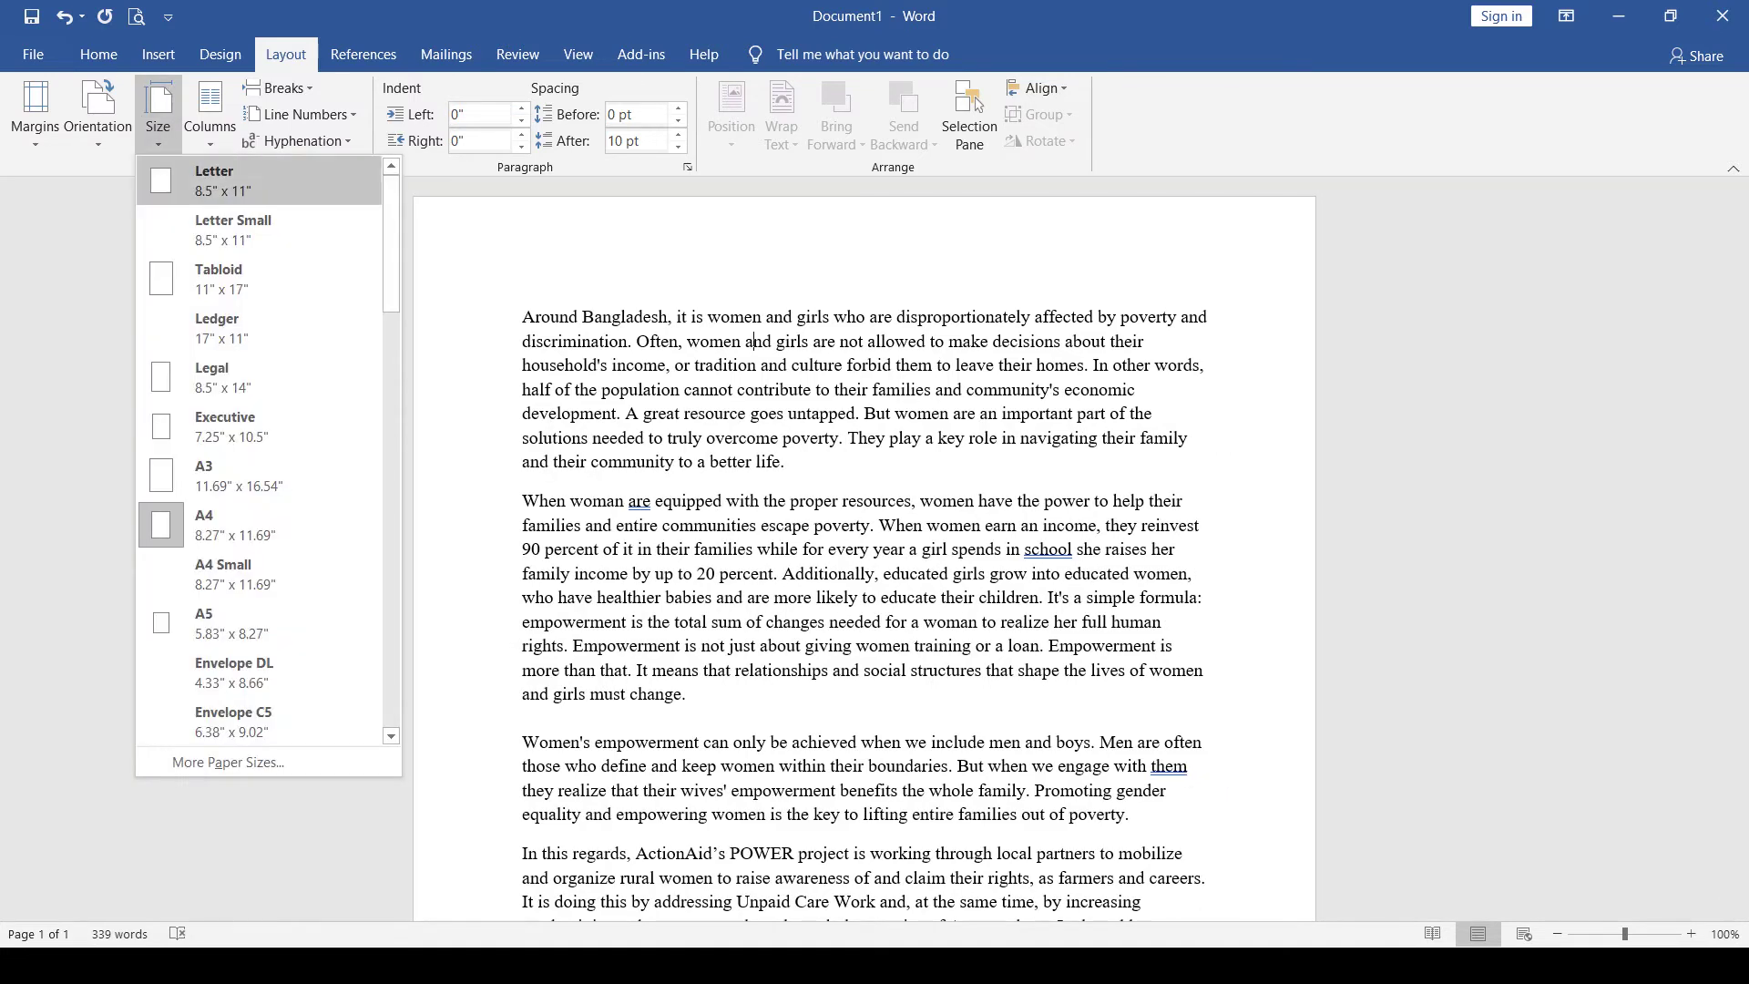
click(235, 168)
Lay out the document text in two columns, and change the layout to three columns.
click(209, 114)
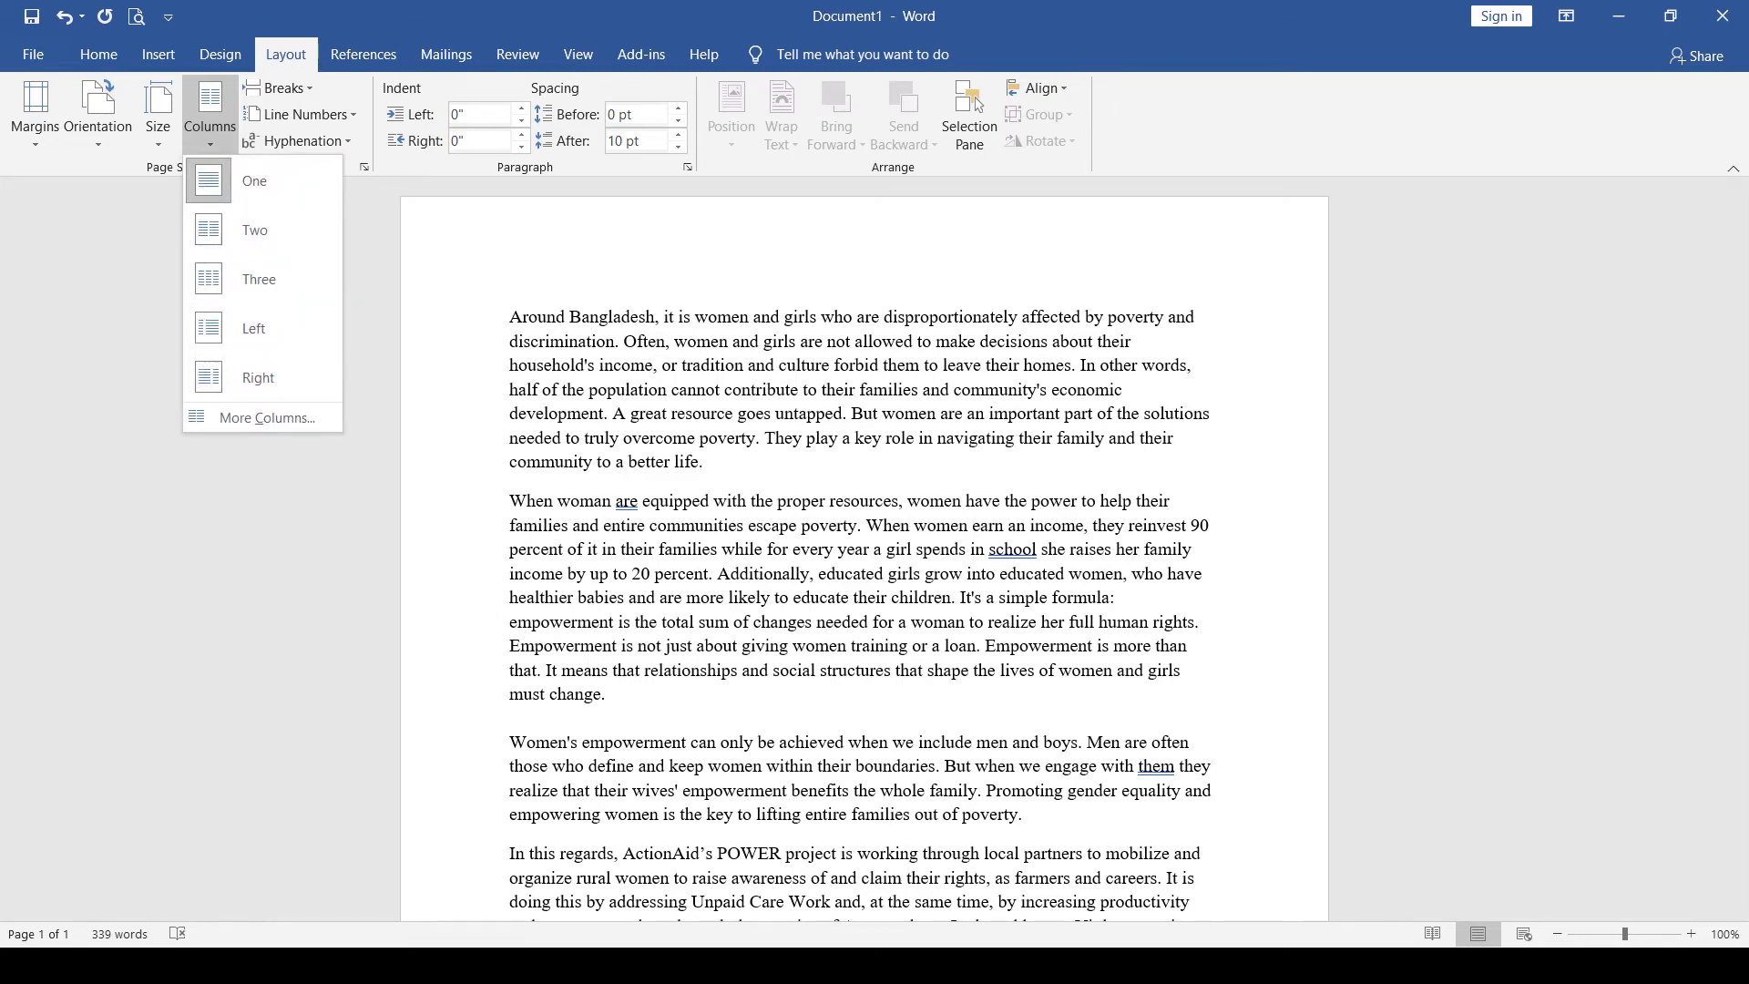
click(255, 230)
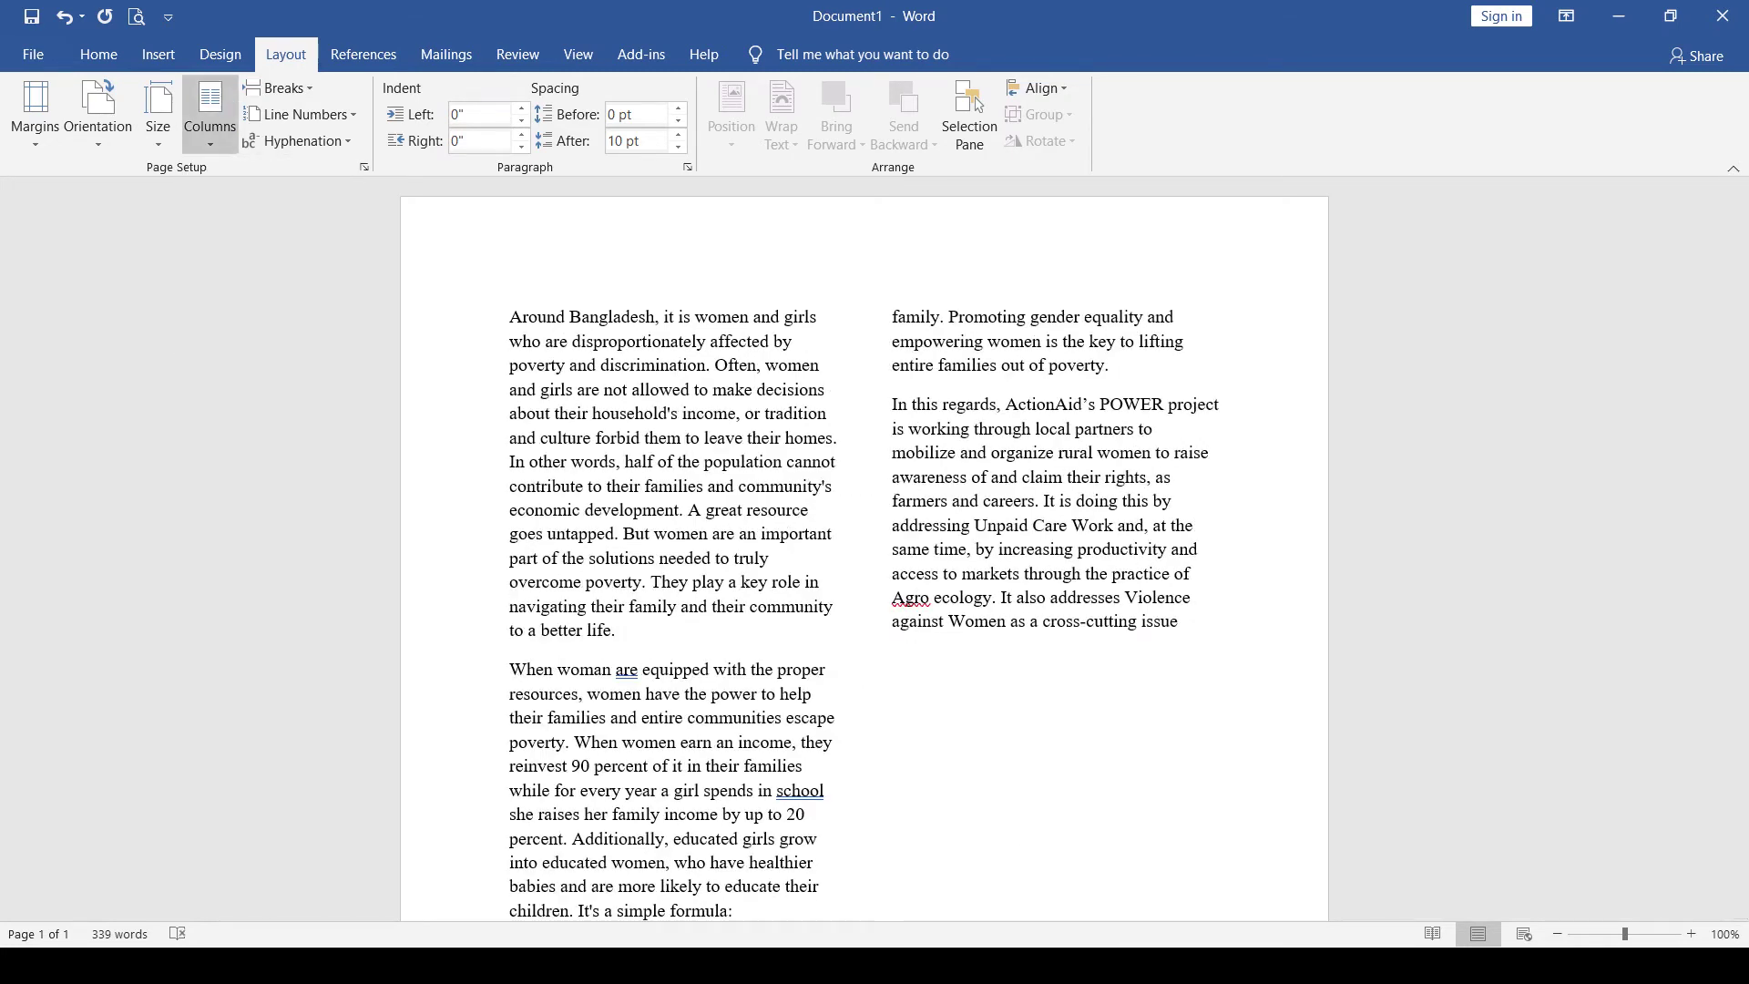
click(210, 114)
click(259, 279)
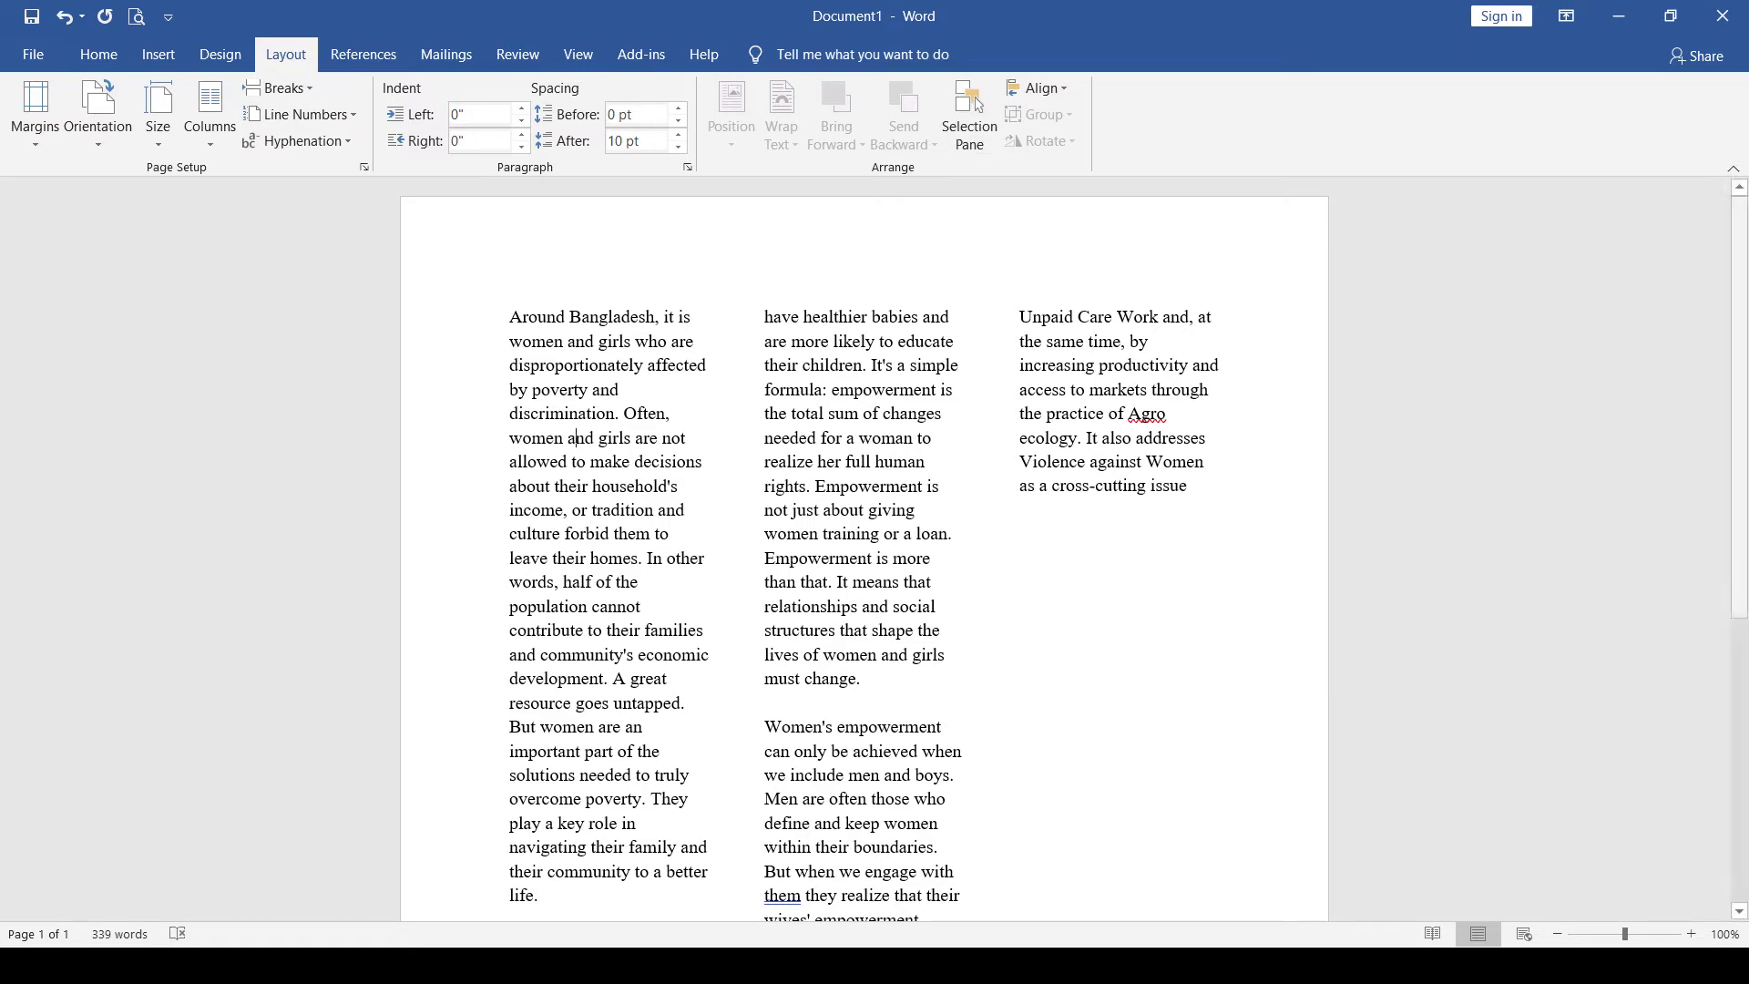
Insert a page break in the empty paragraph after the final line, "as a cross-cutting issue".
click(1001, 365)
drag(1019, 366, 1455, 524)
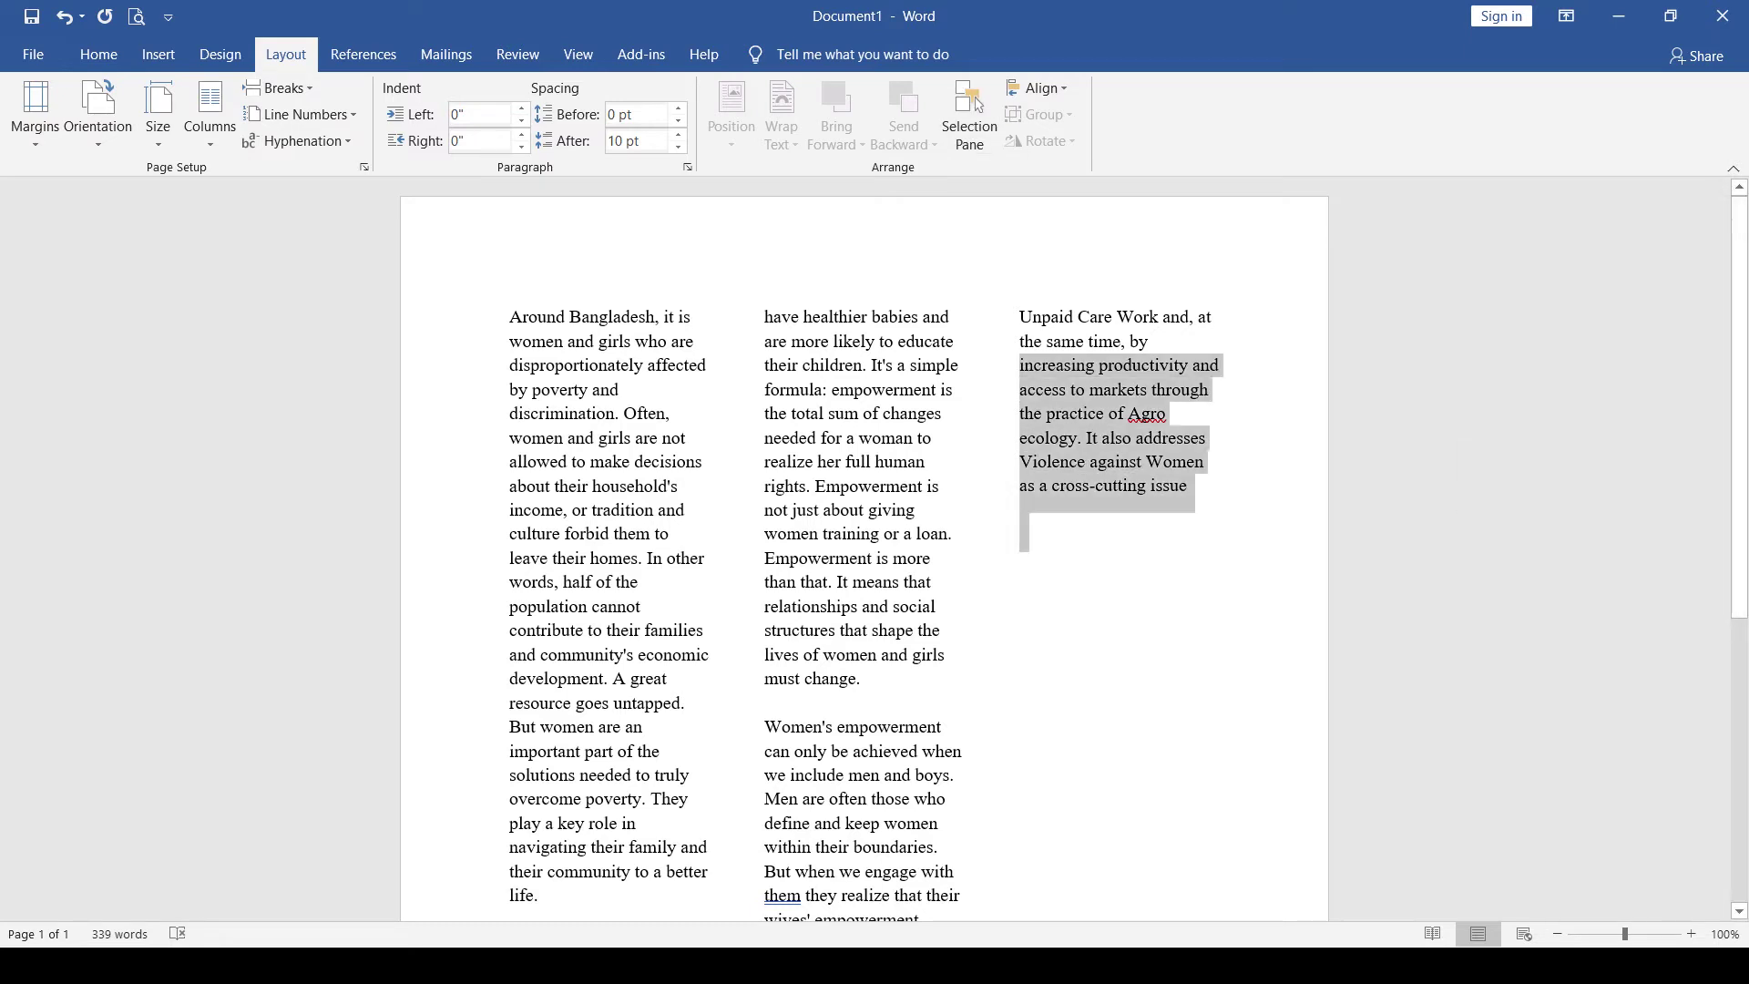
click(1022, 525)
click(276, 87)
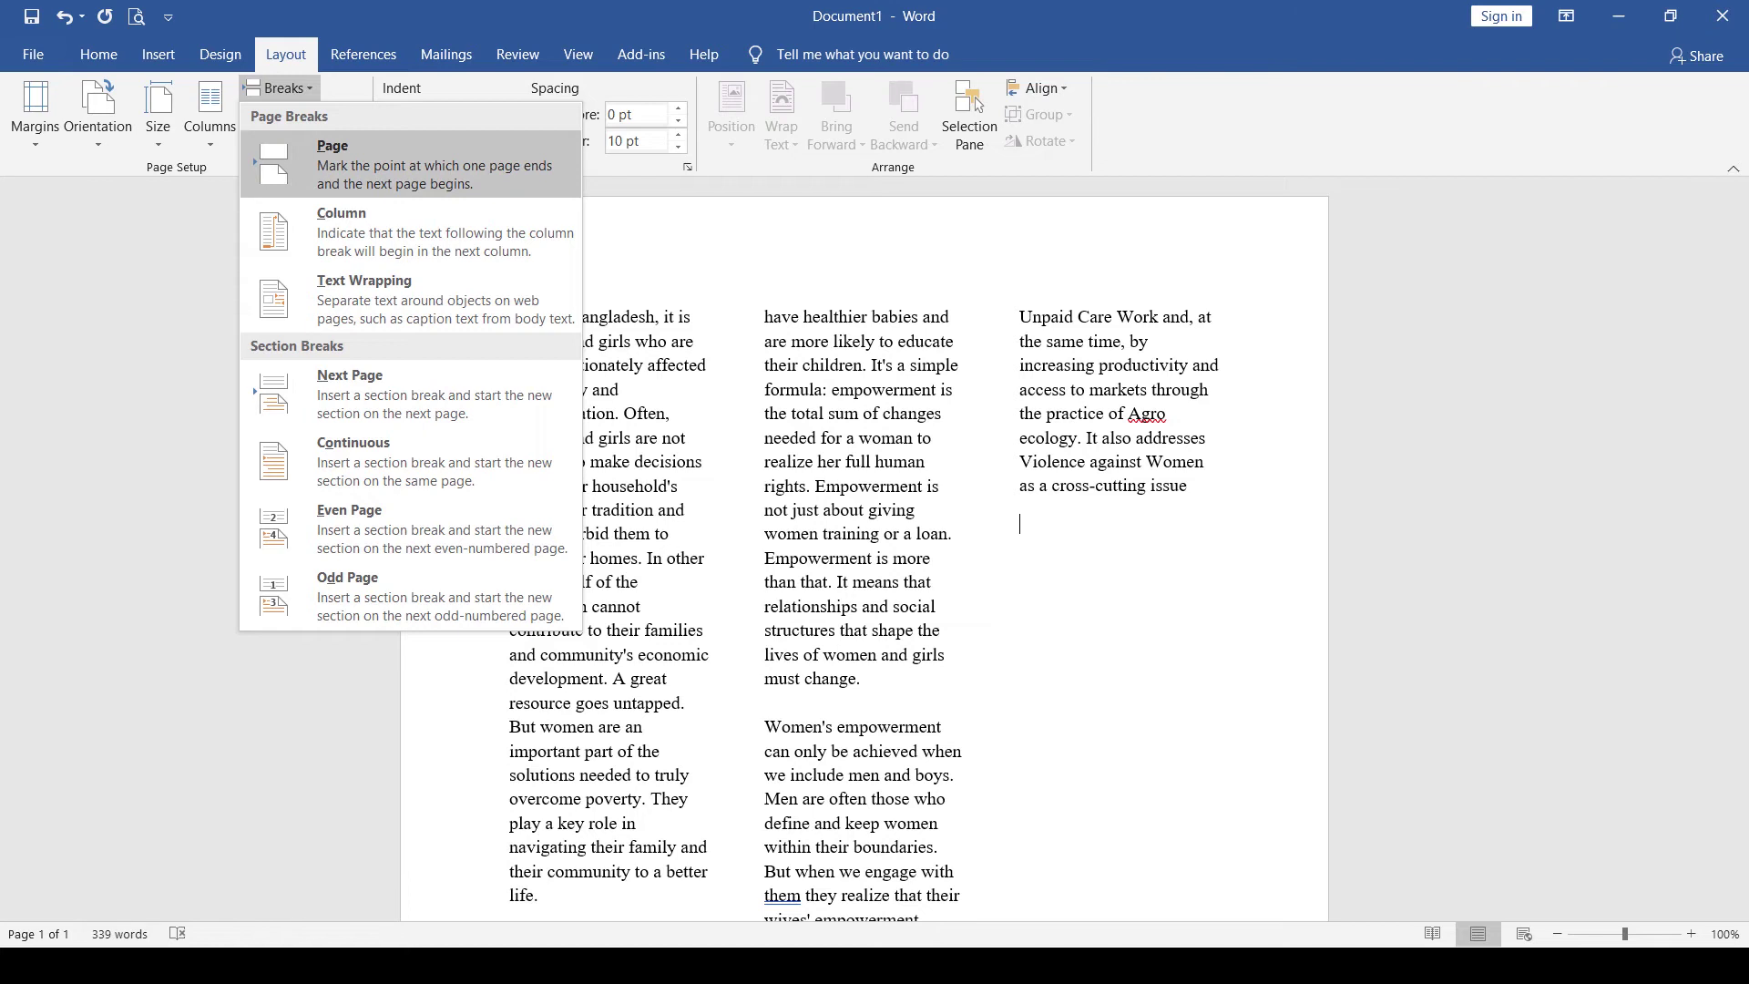
click(346, 164)
drag(1739, 490, 1739, 196)
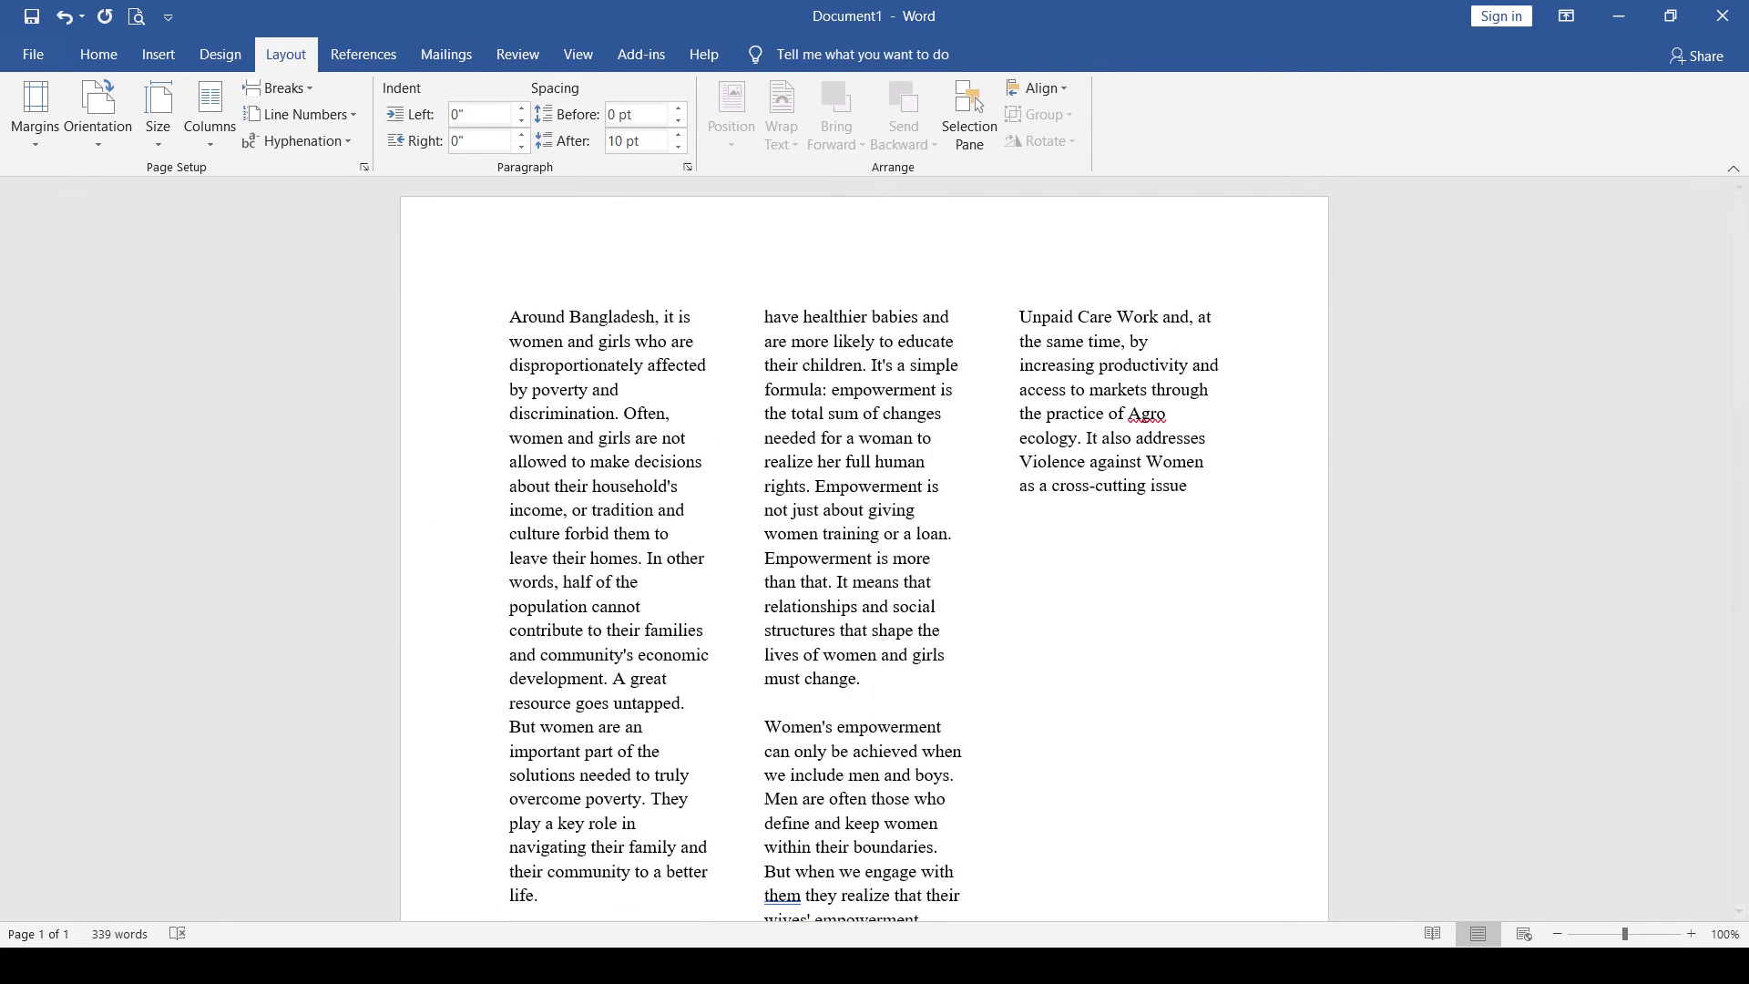
Insert a Next Page section break after the end of the text.
click(278, 87)
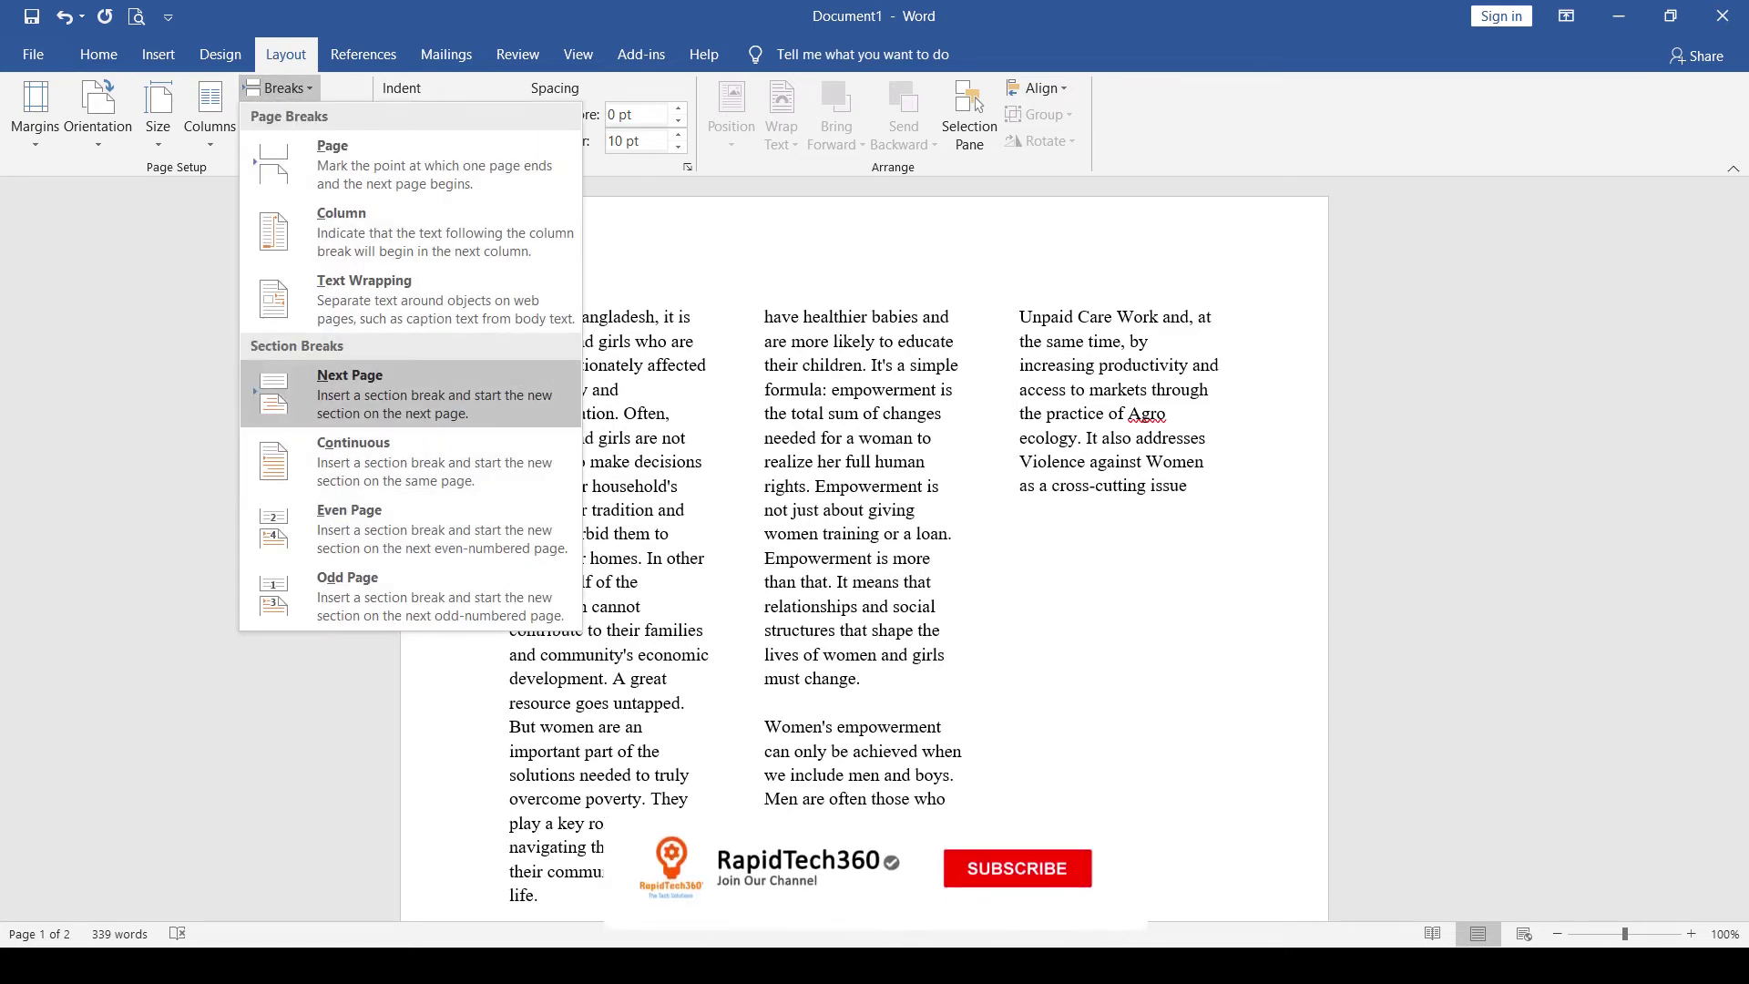
click(350, 394)
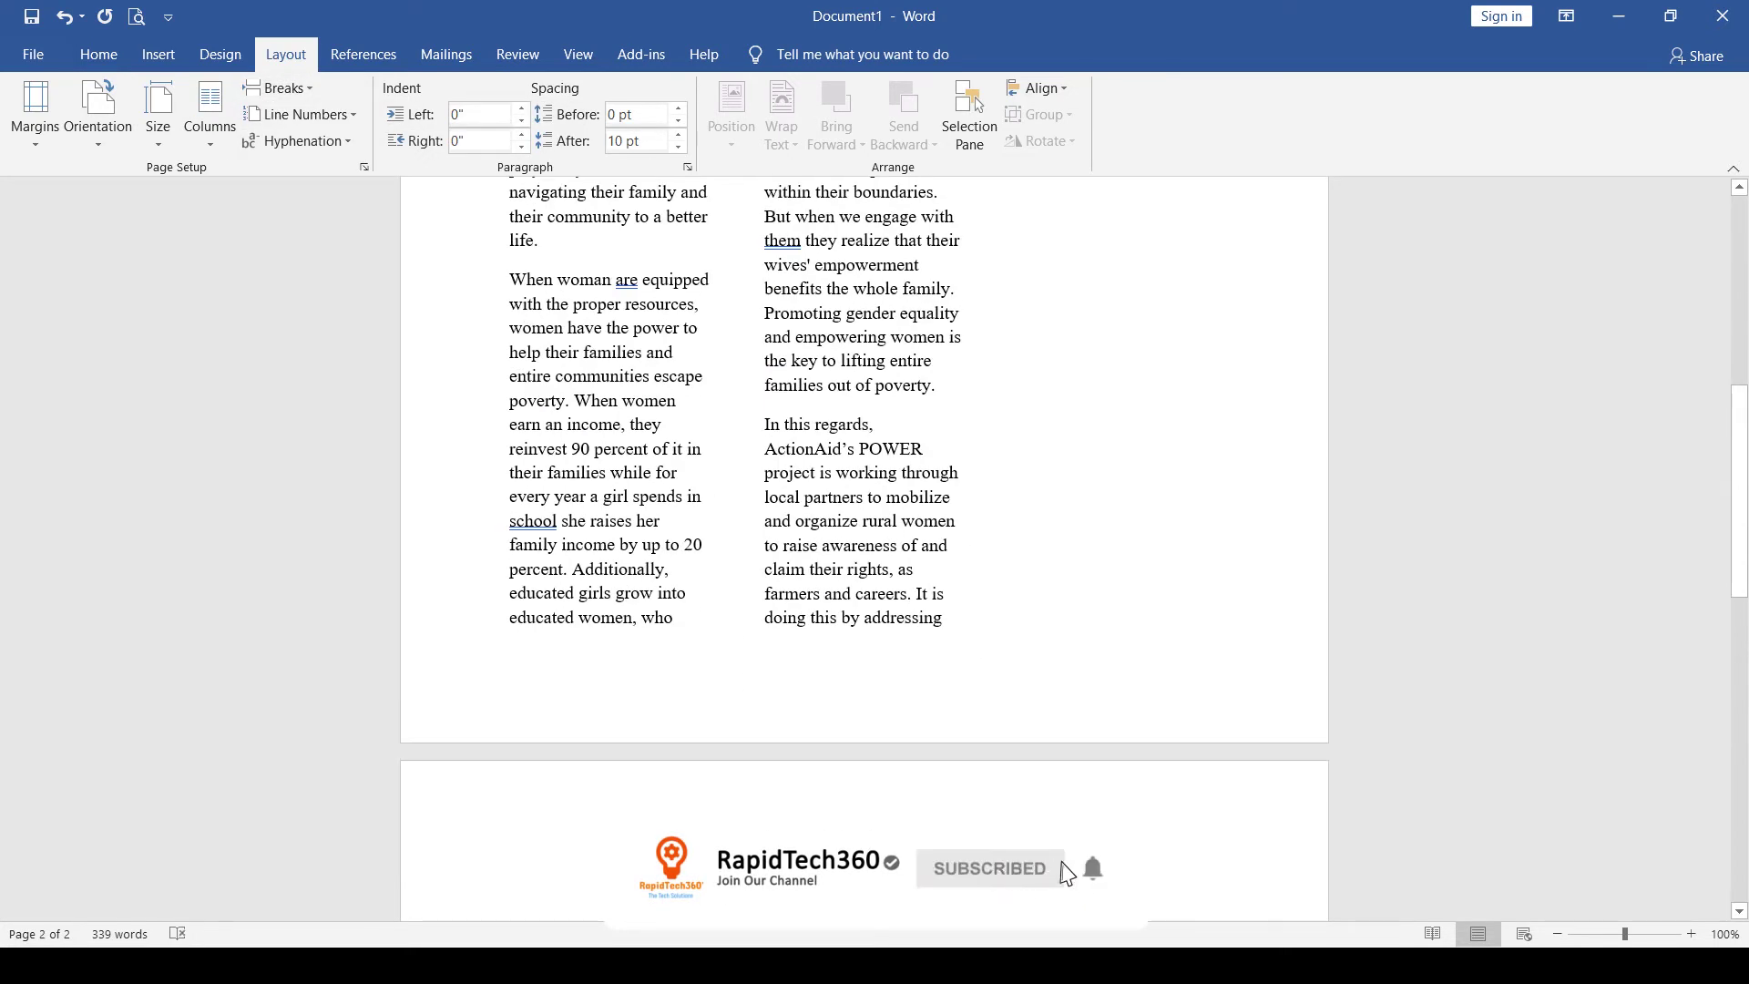
drag(1738, 490, 1738, 302)
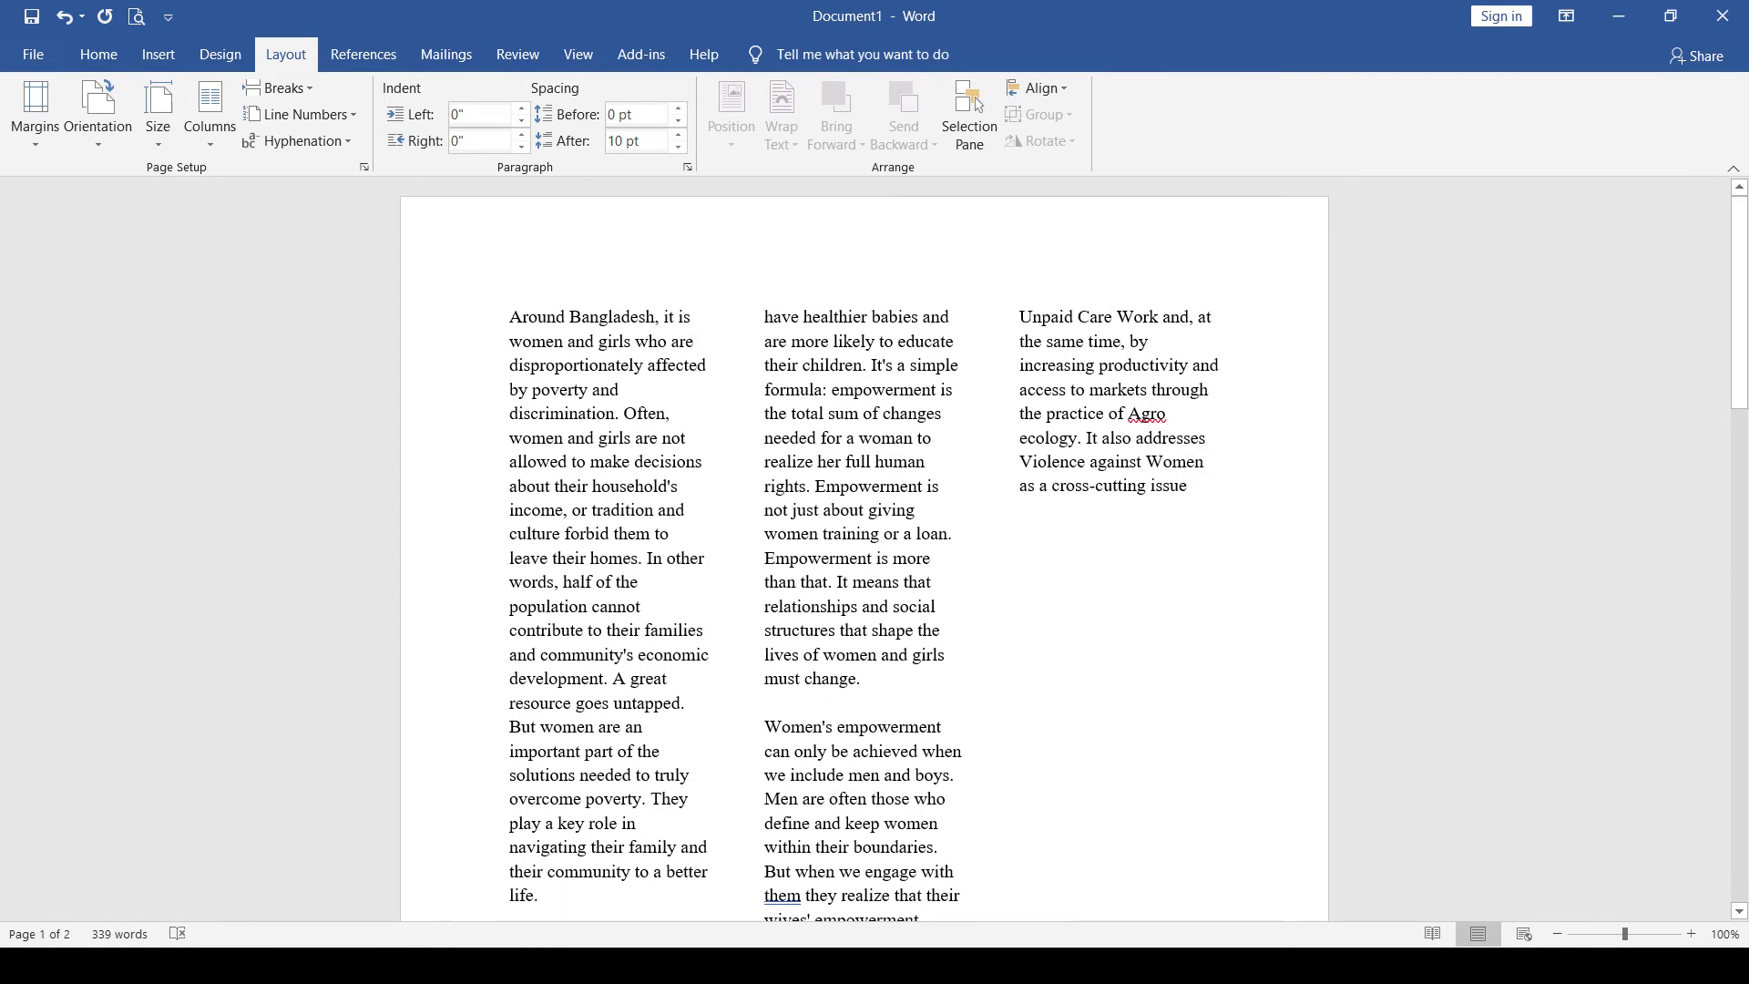
Turn on Continuous line numbering, and change it to Restart Each Page.
click(299, 114)
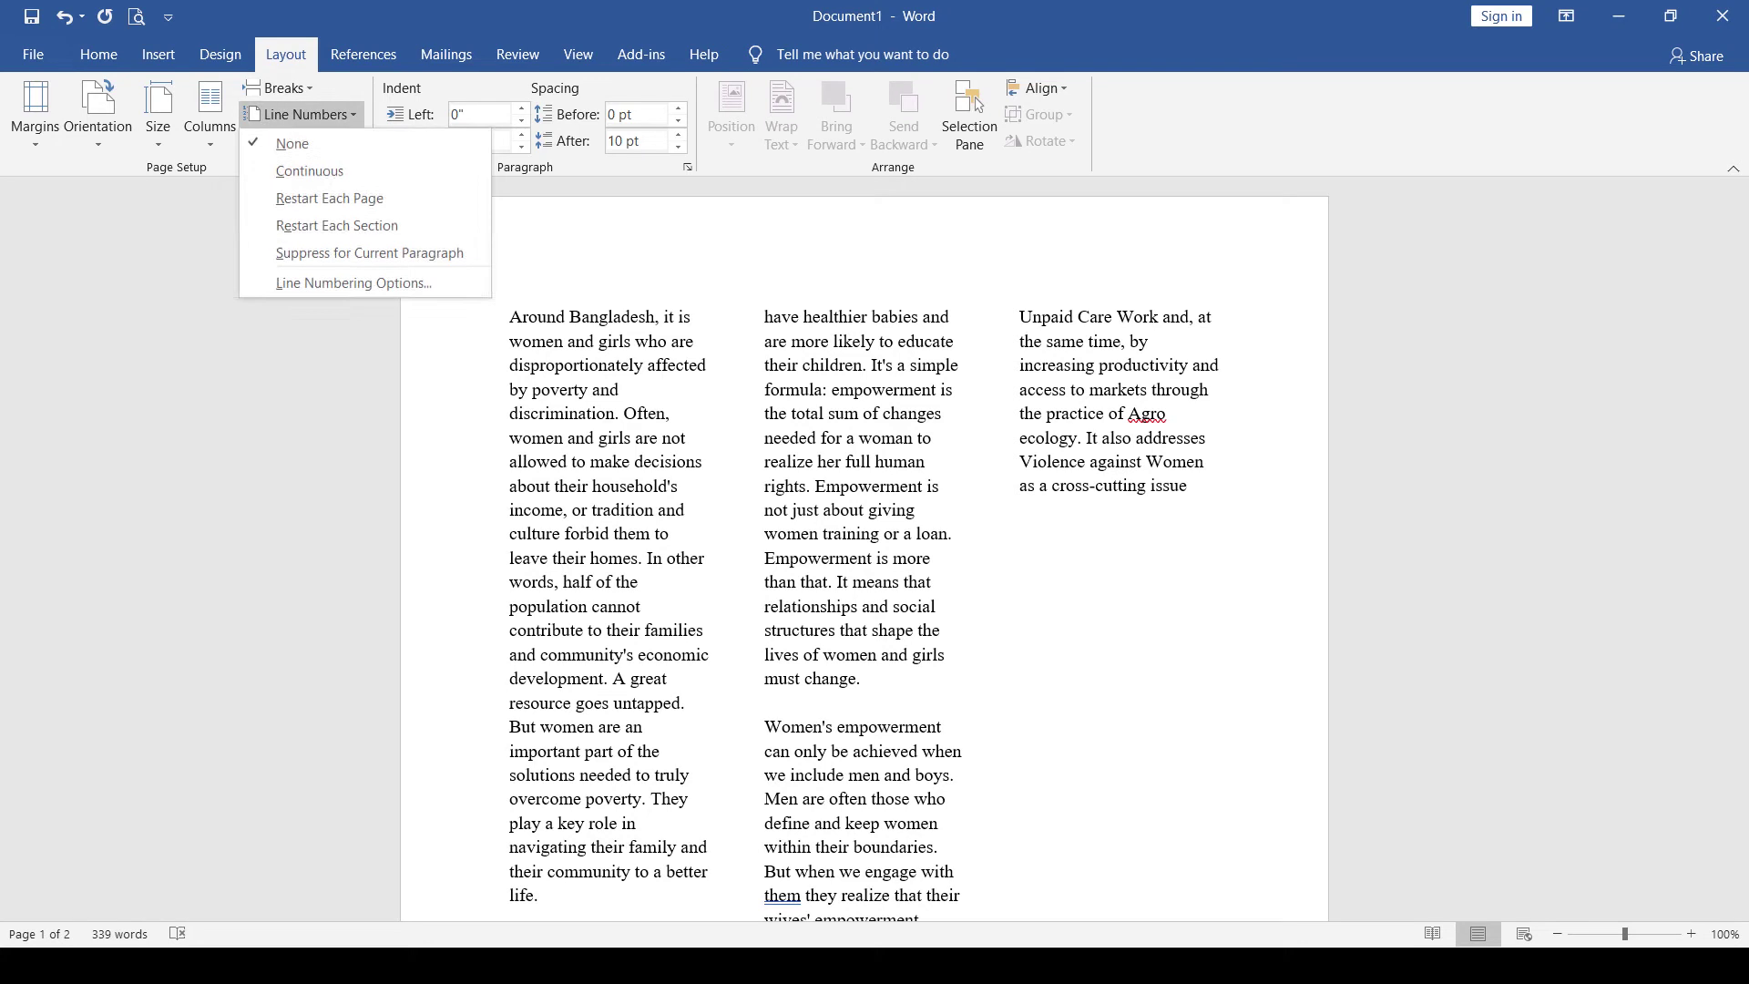
click(310, 170)
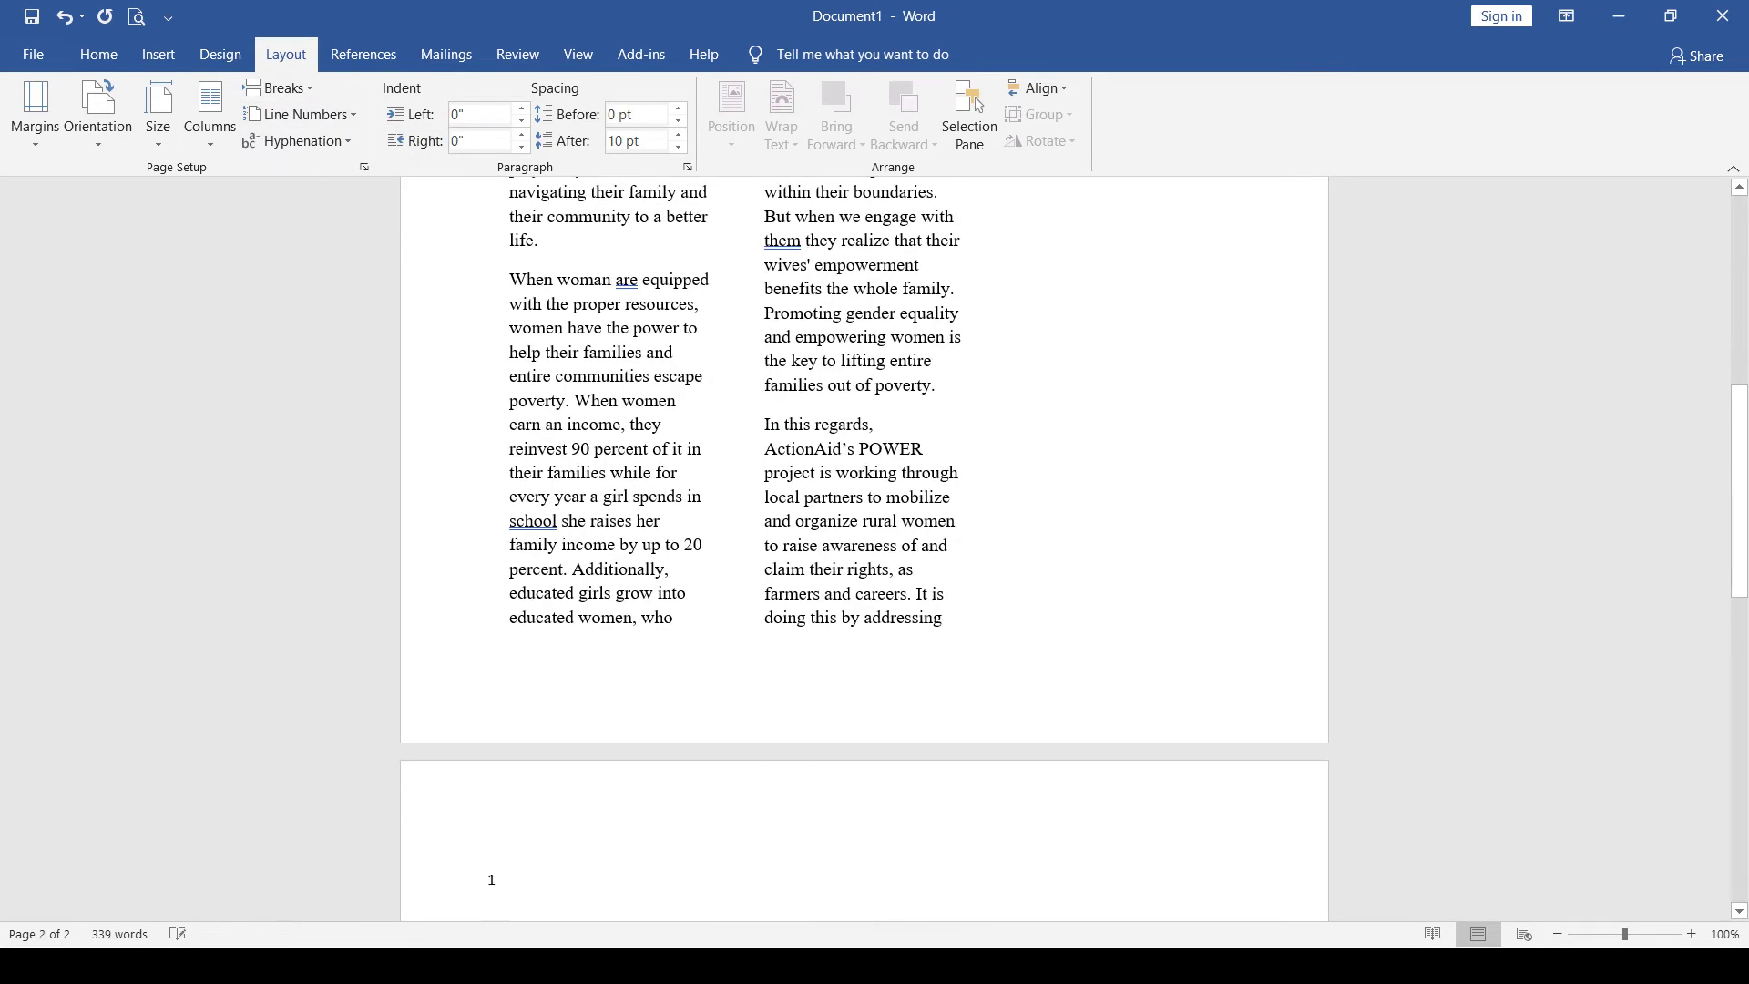
click(299, 114)
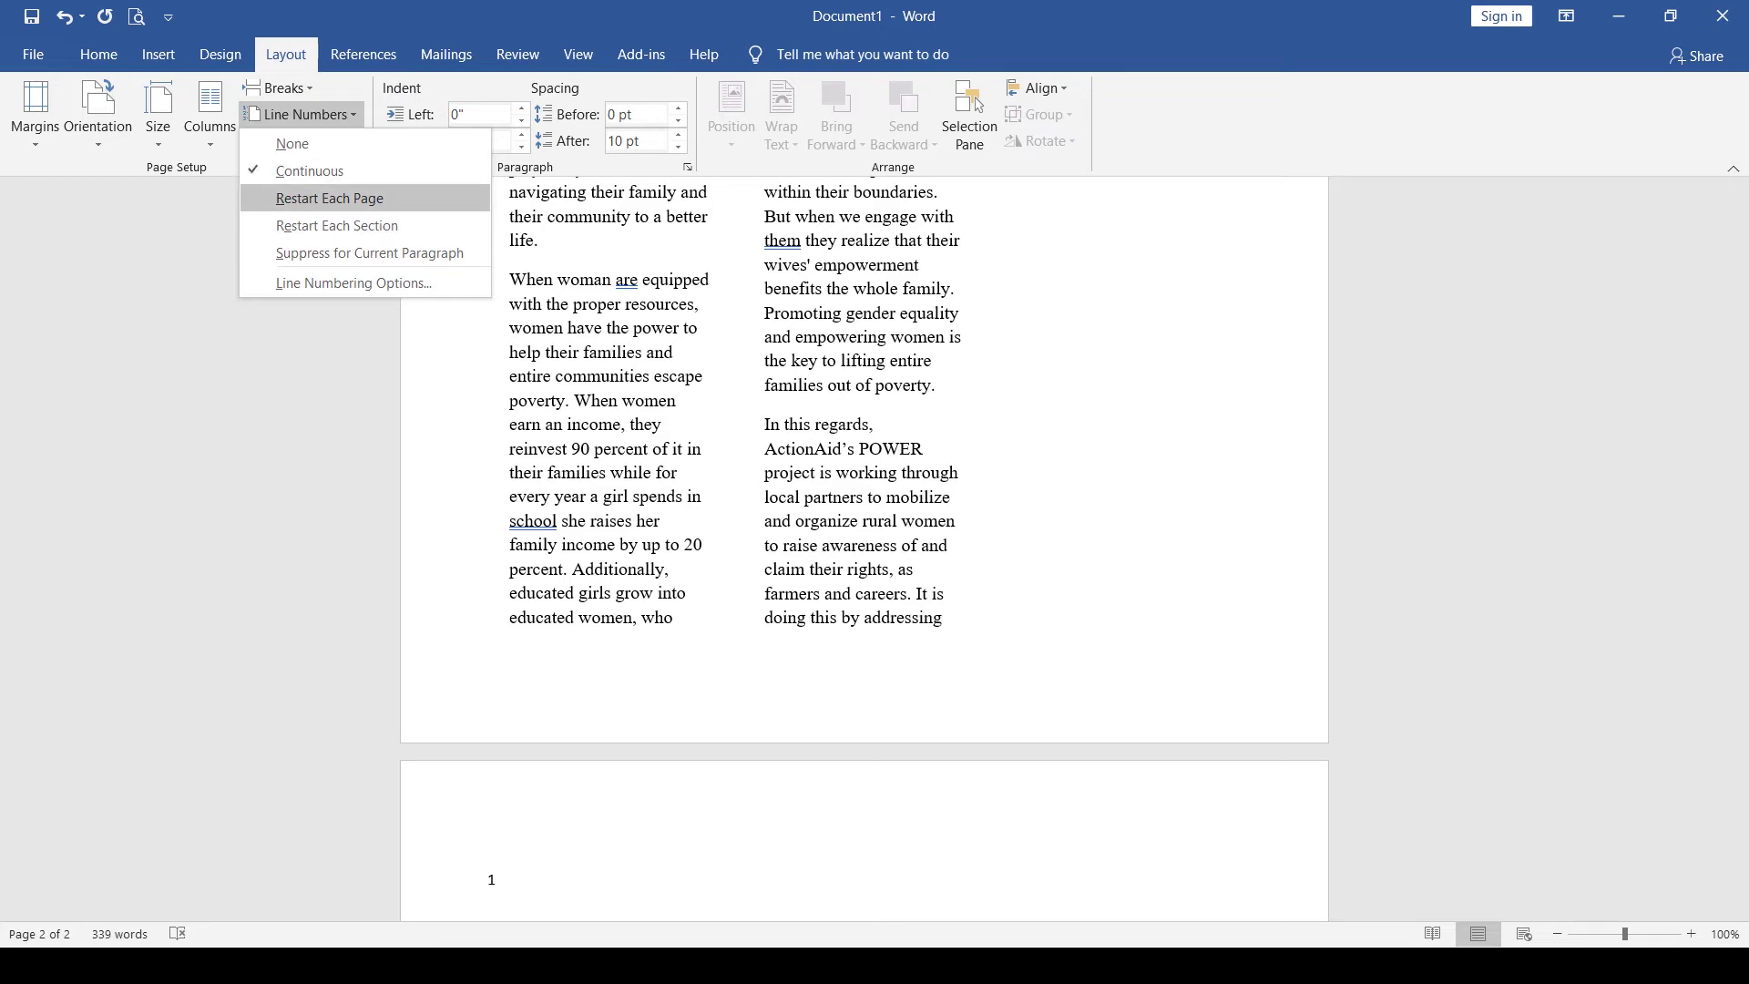
click(329, 199)
Set line numbering back to Continuous, and turn it off with the None option.
click(299, 114)
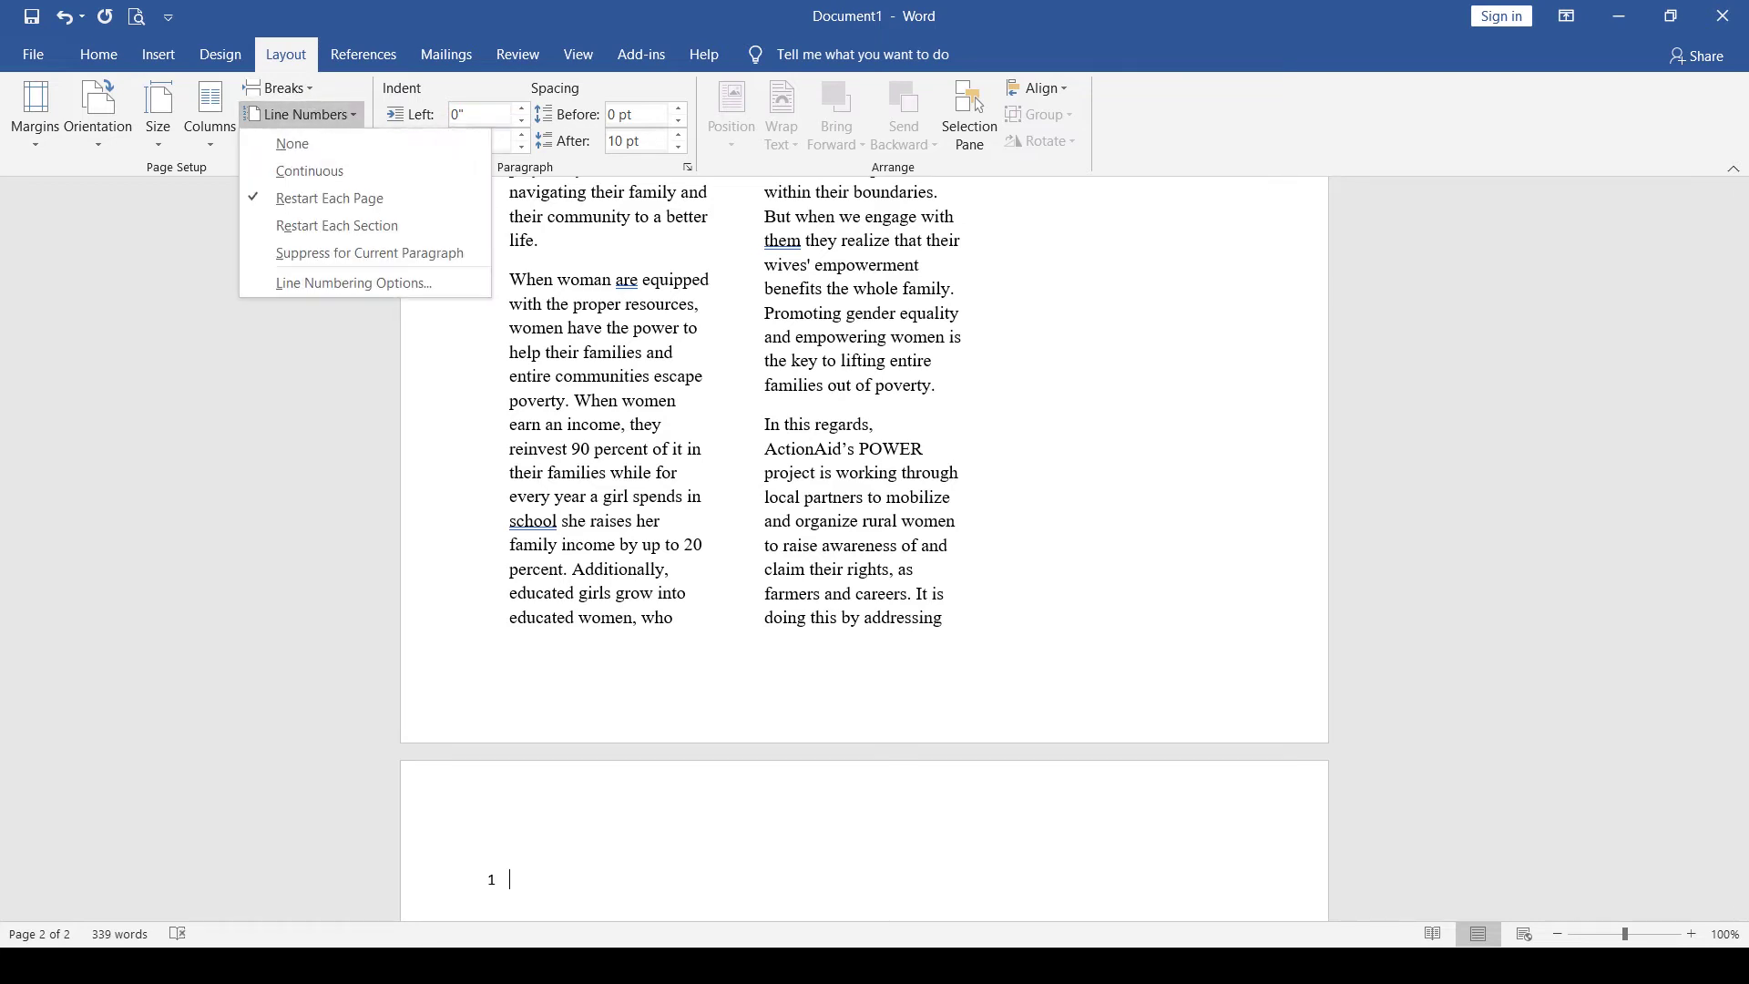
click(291, 167)
click(298, 114)
click(292, 141)
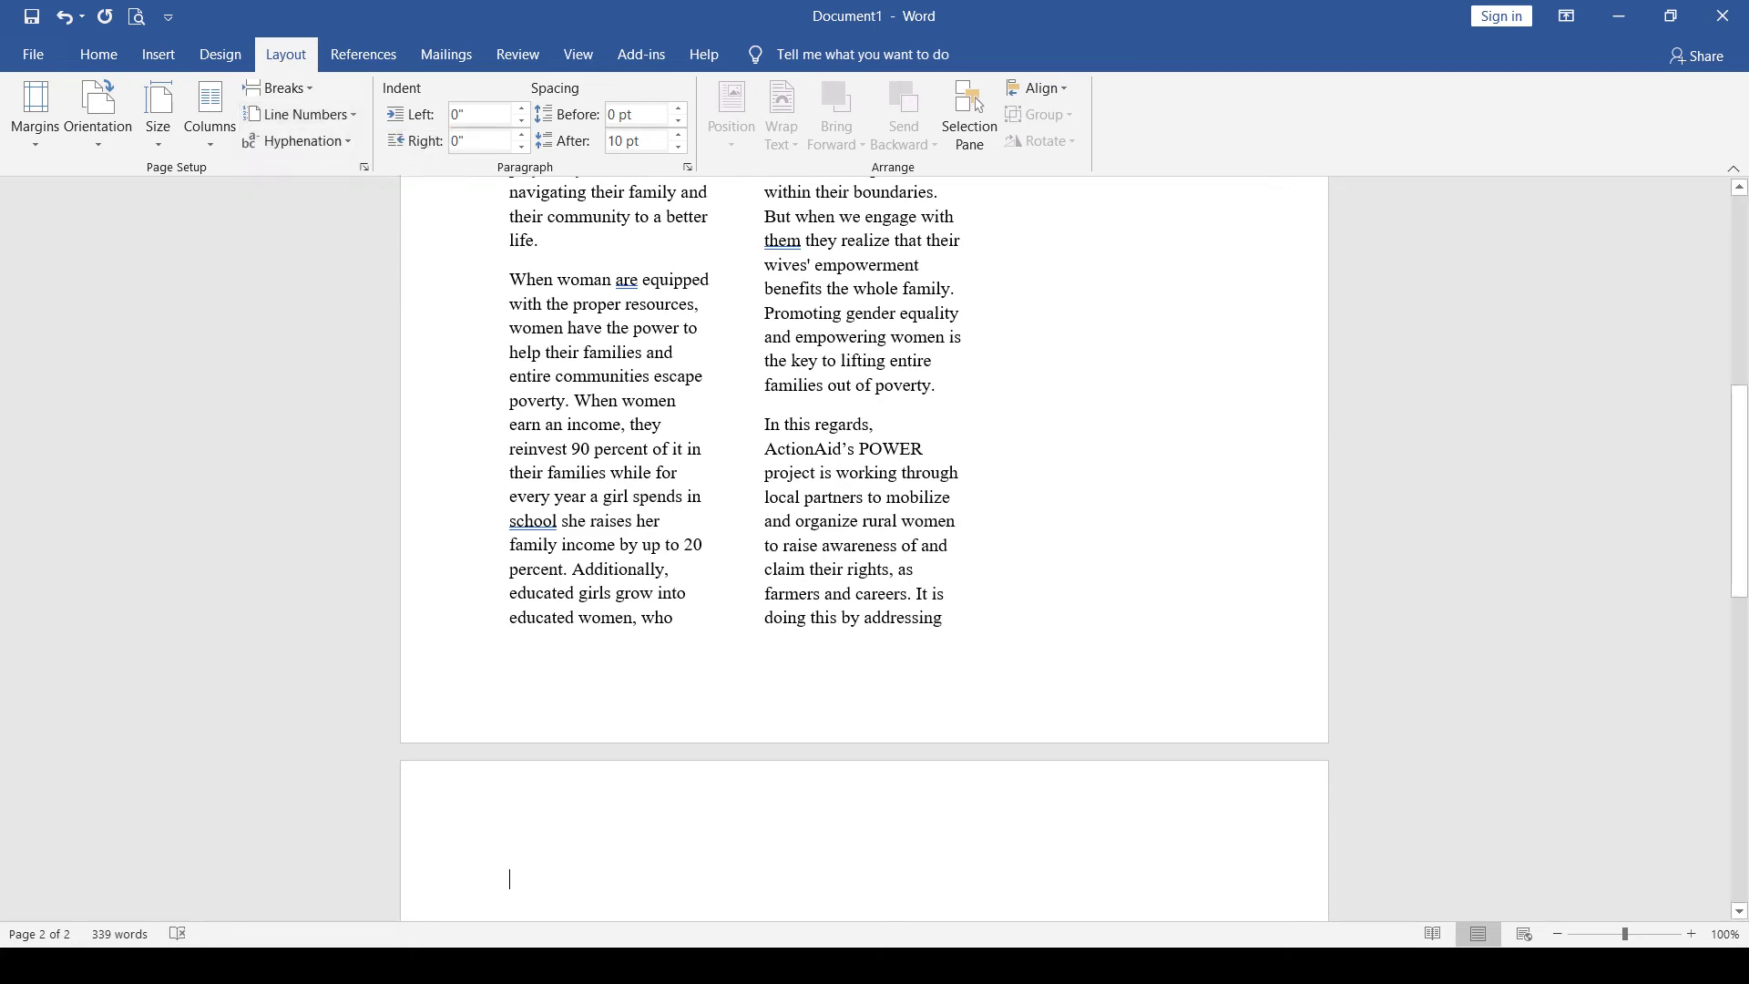
click(299, 141)
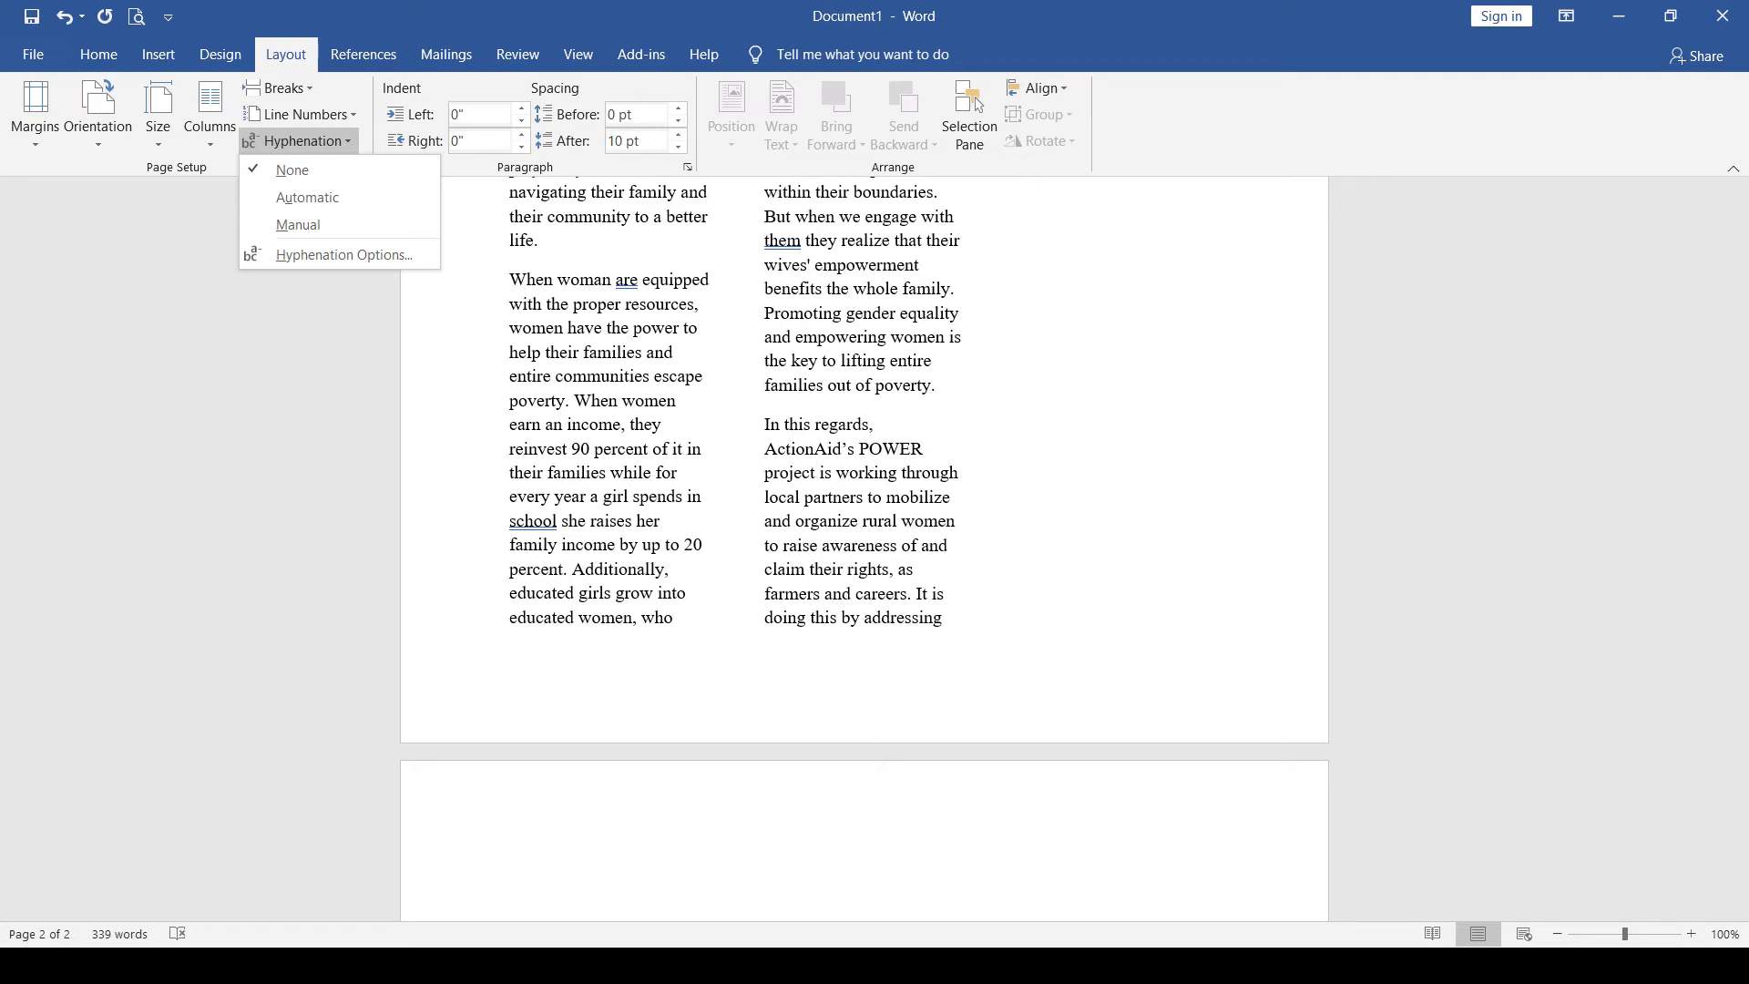
key(Escape)
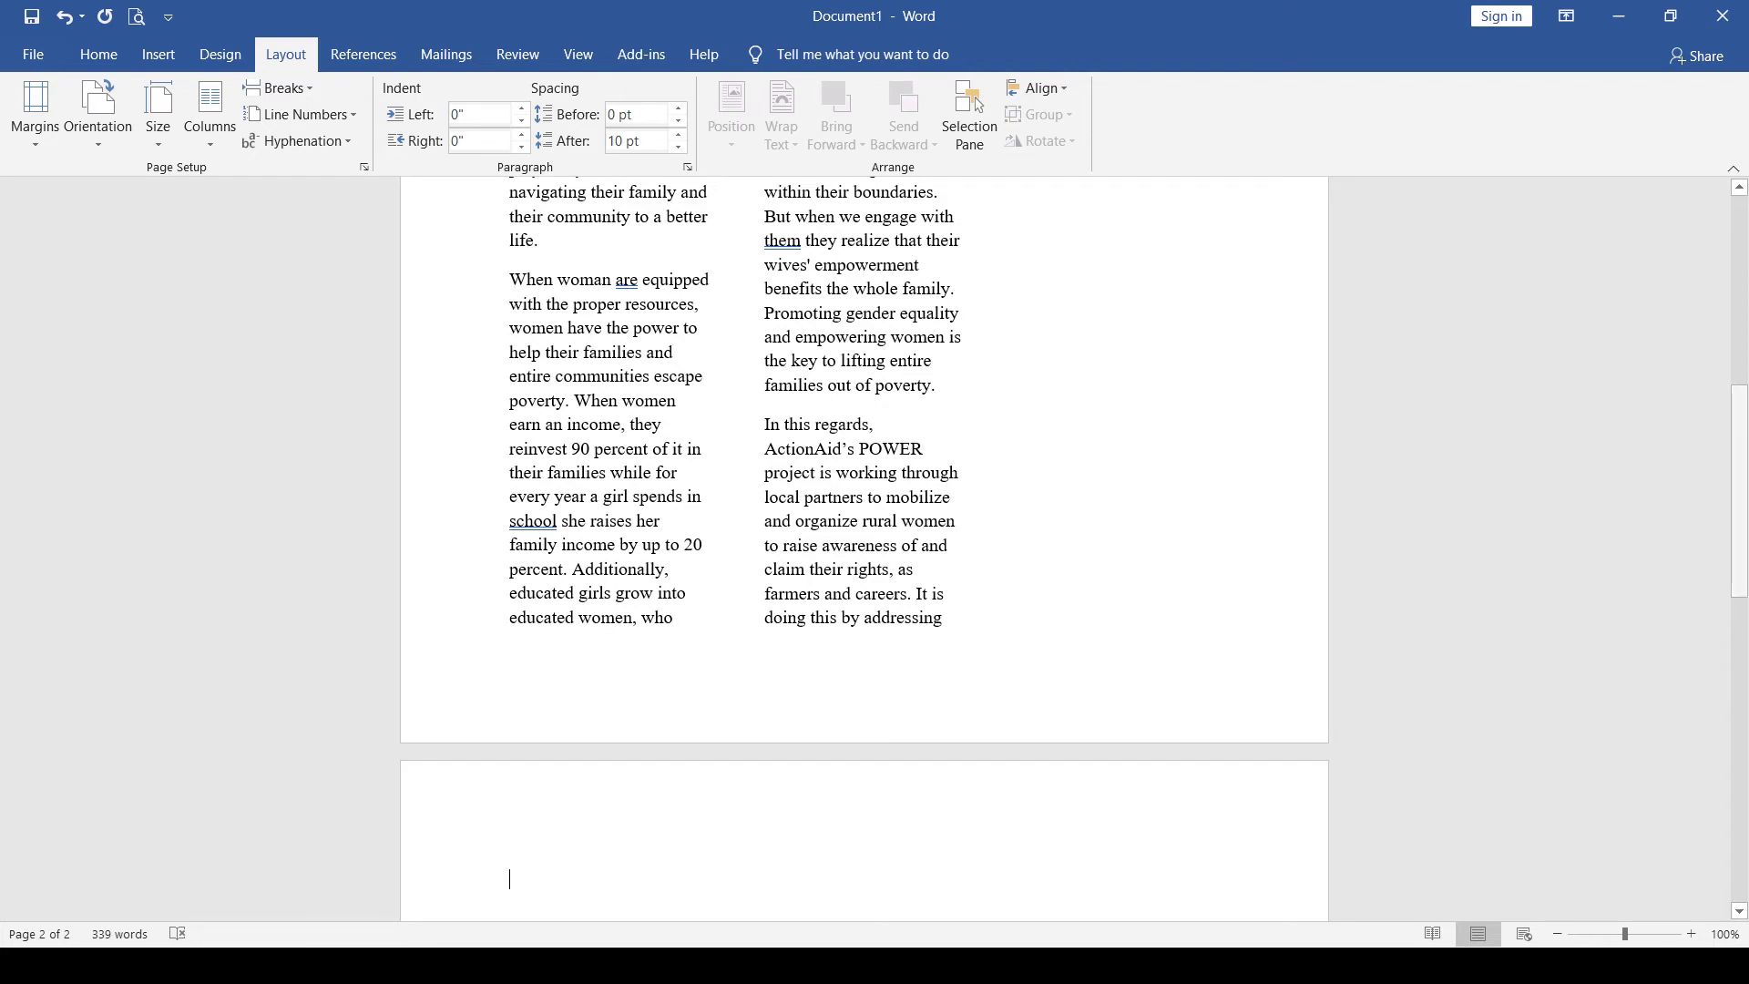
Raise the first paragraph's left indent to 0.3", and adjust it to 0.2".
scroll(865, 546, up, 10)
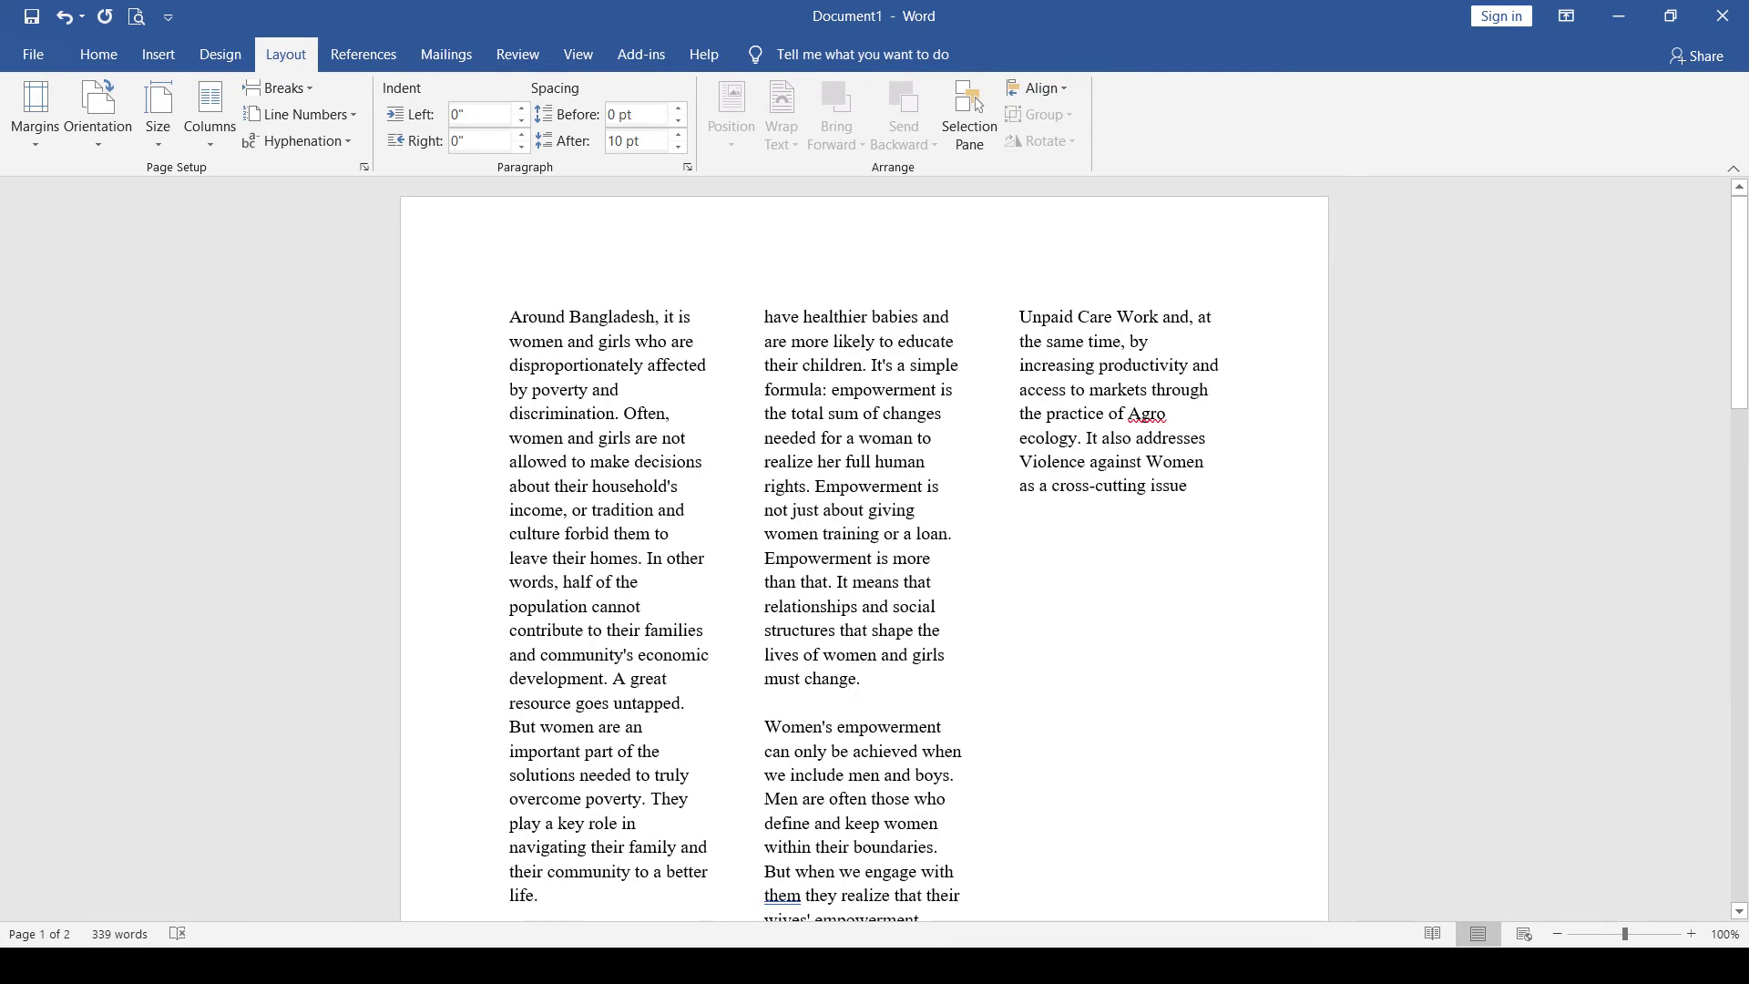
click(521, 108)
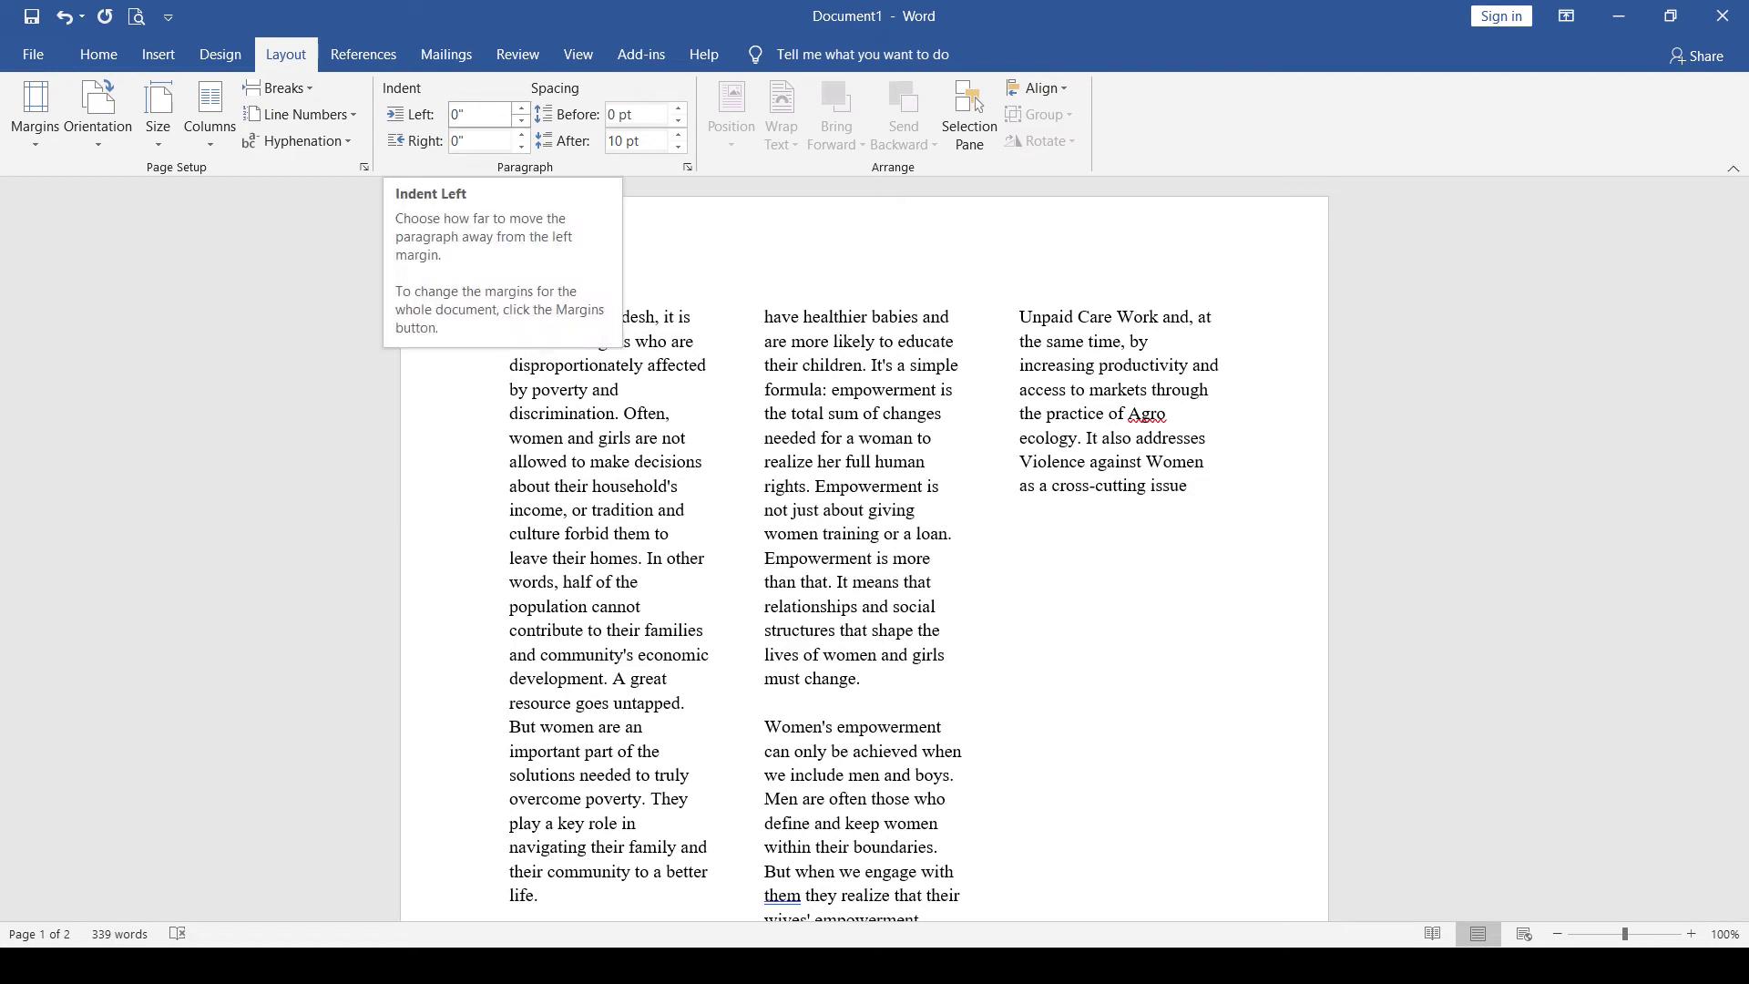
click(521, 109)
click(521, 109)
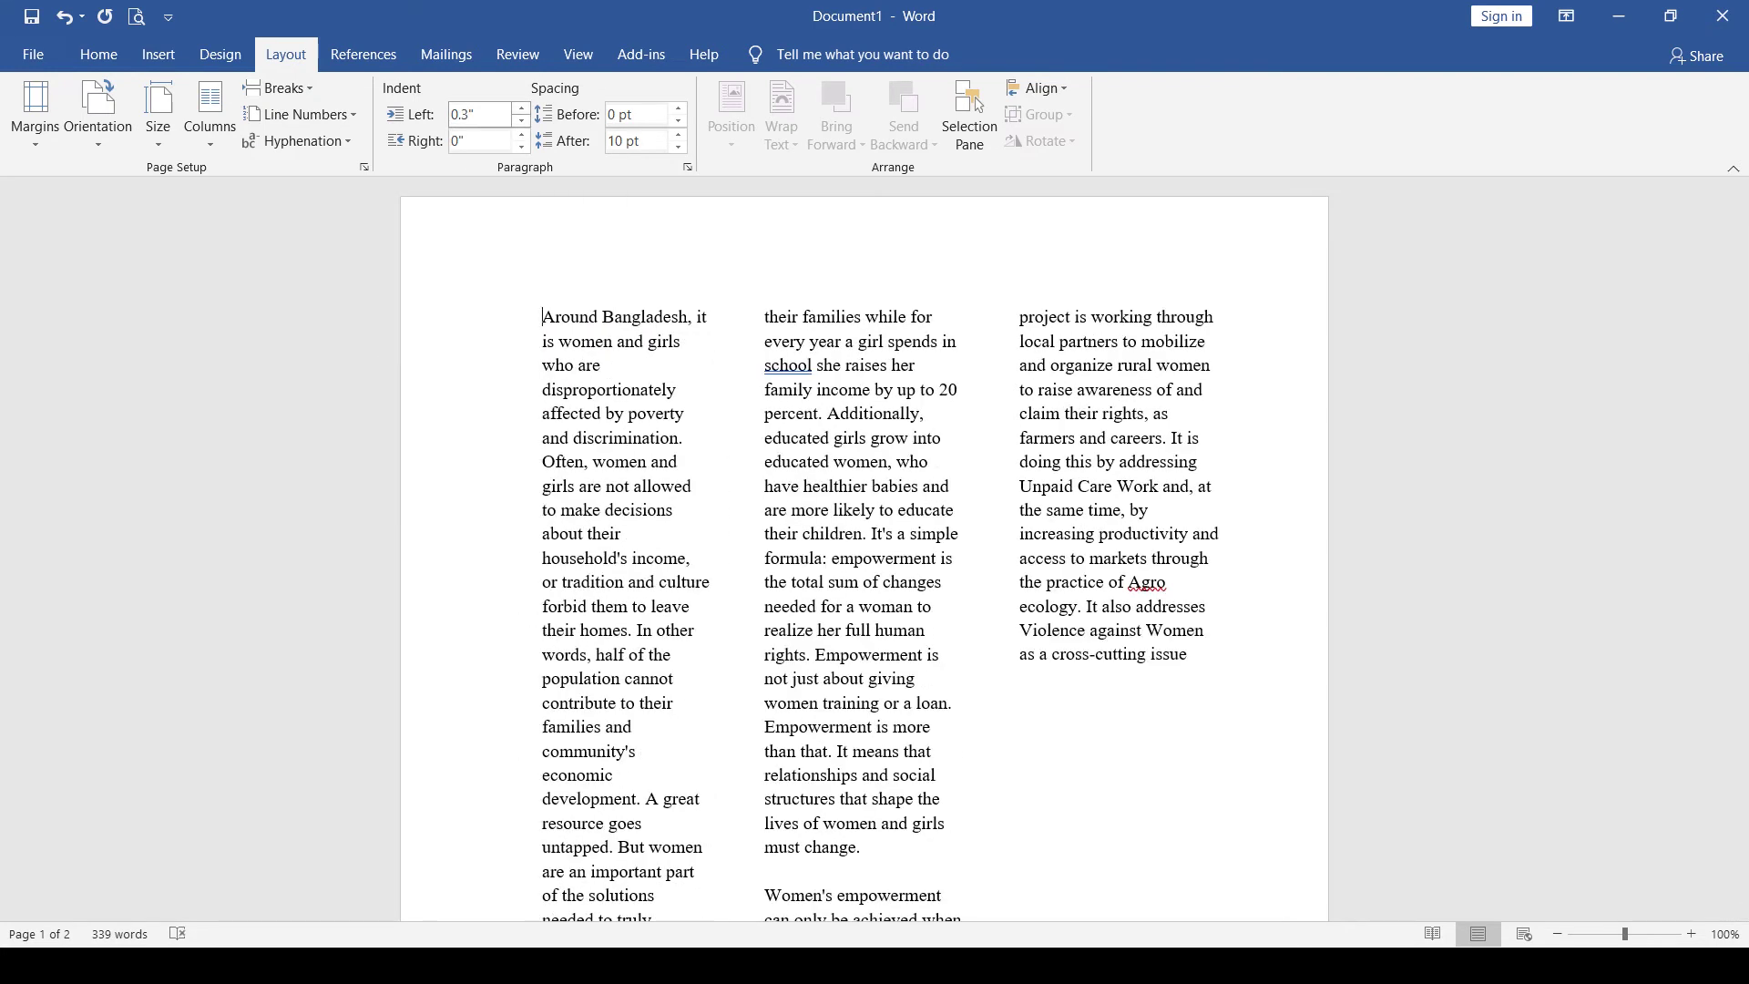
click(521, 120)
click(521, 120)
click(521, 108)
click(521, 108)
click(521, 108)
click(521, 120)
click(521, 120)
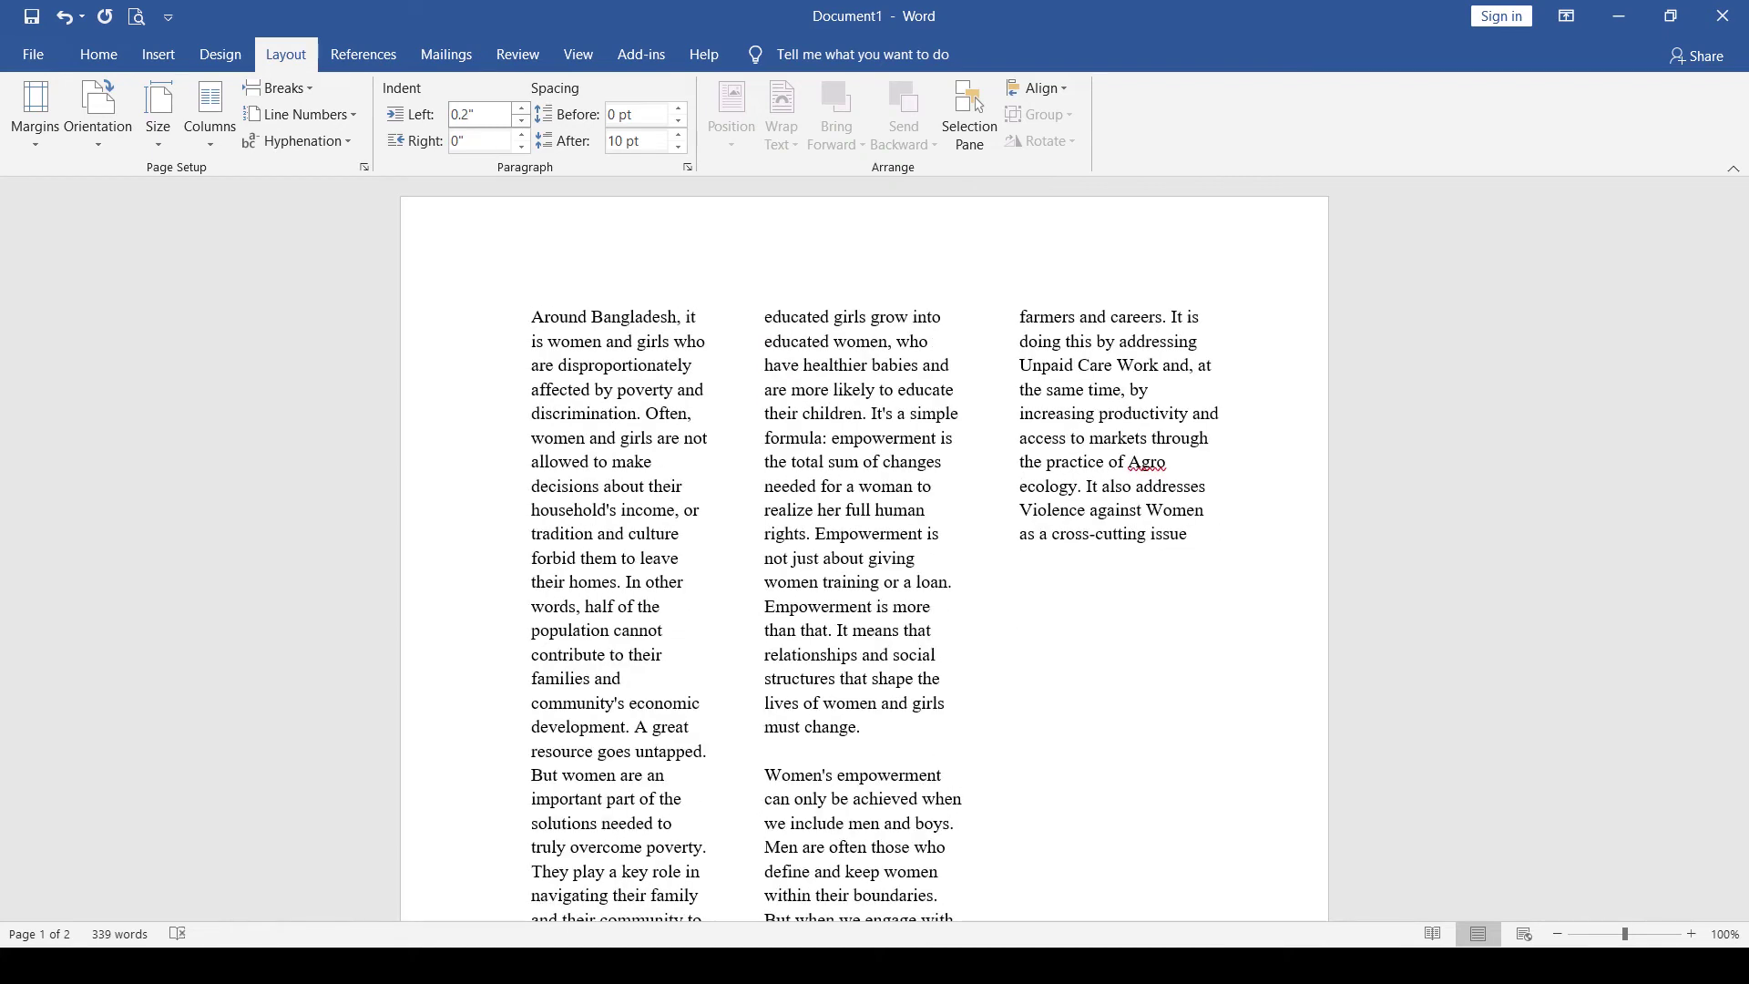
Set the first paragraph's right indent to 0.6".
click(521, 135)
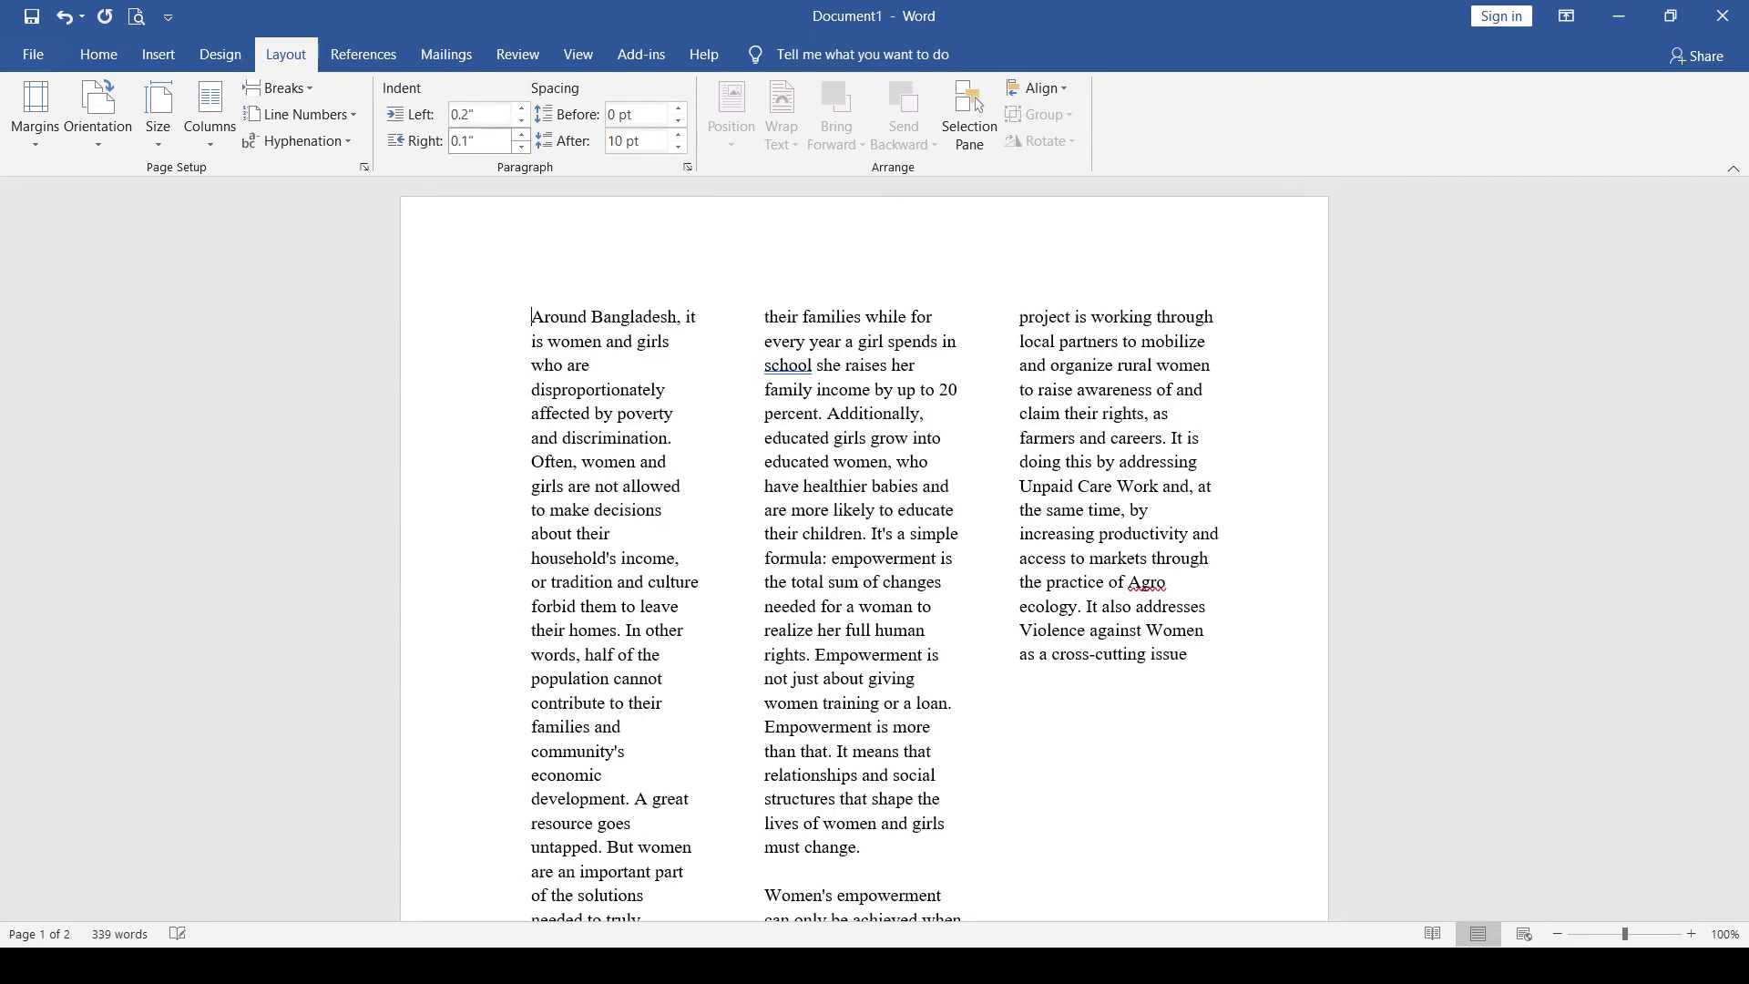
click(521, 135)
click(521, 134)
click(521, 135)
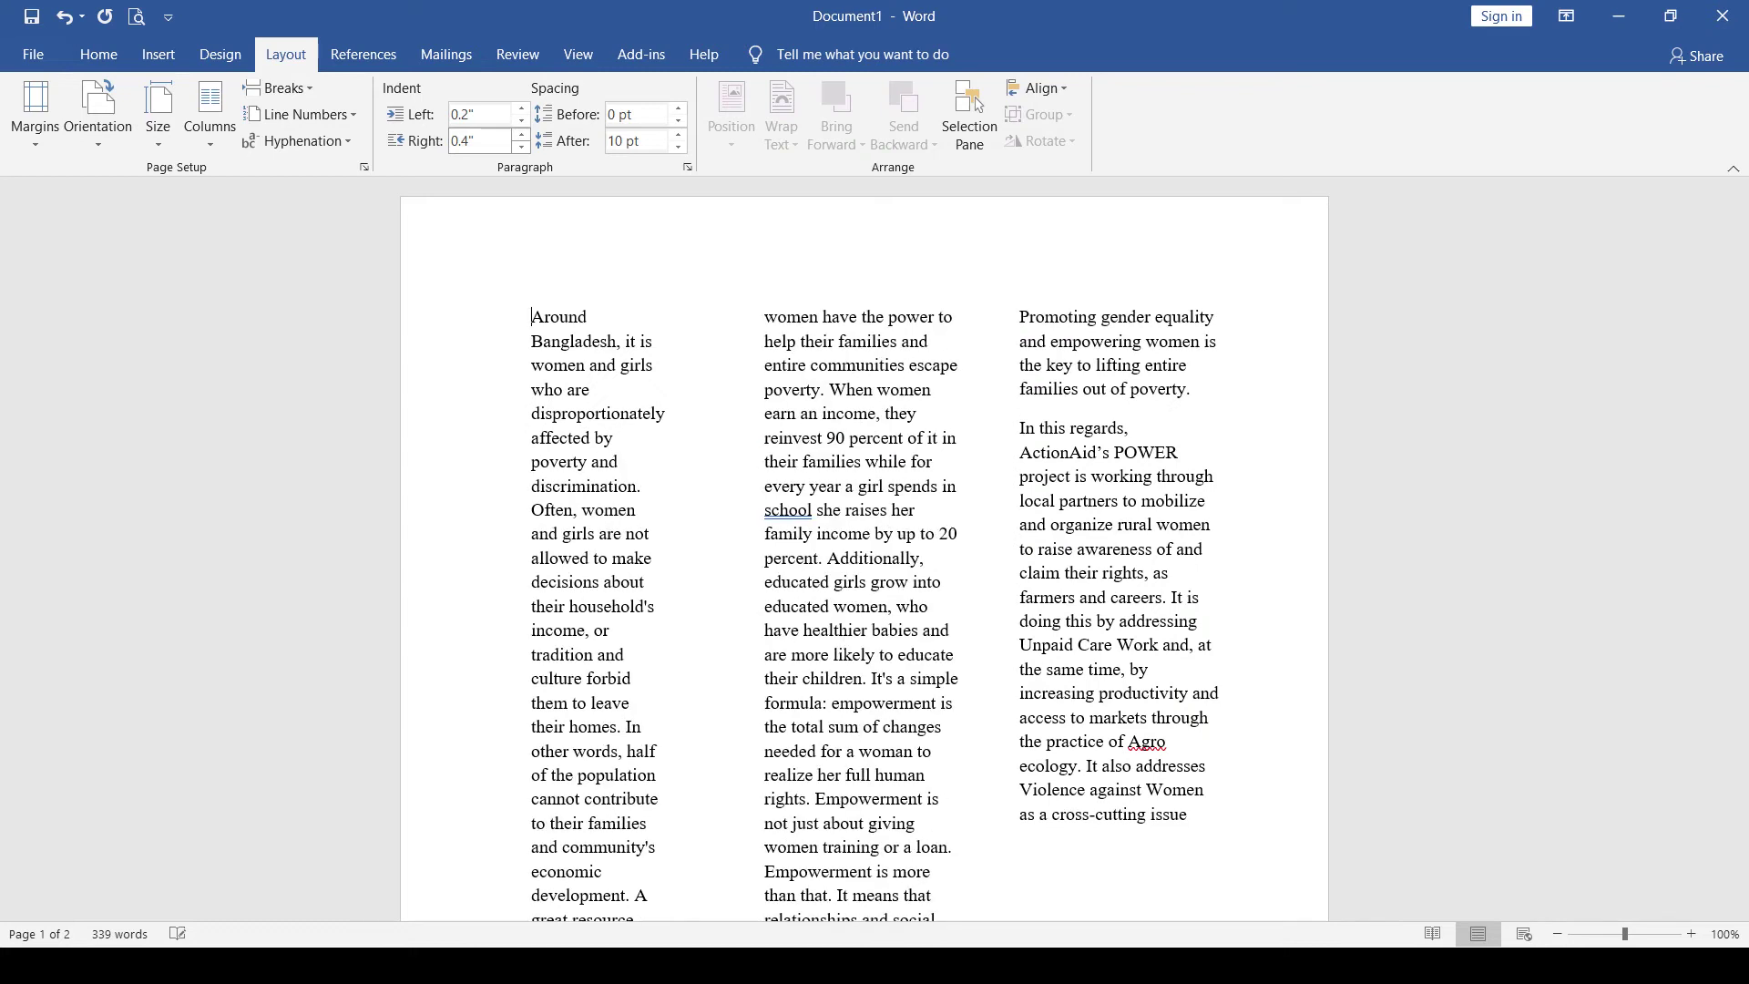
click(520, 135)
click(521, 135)
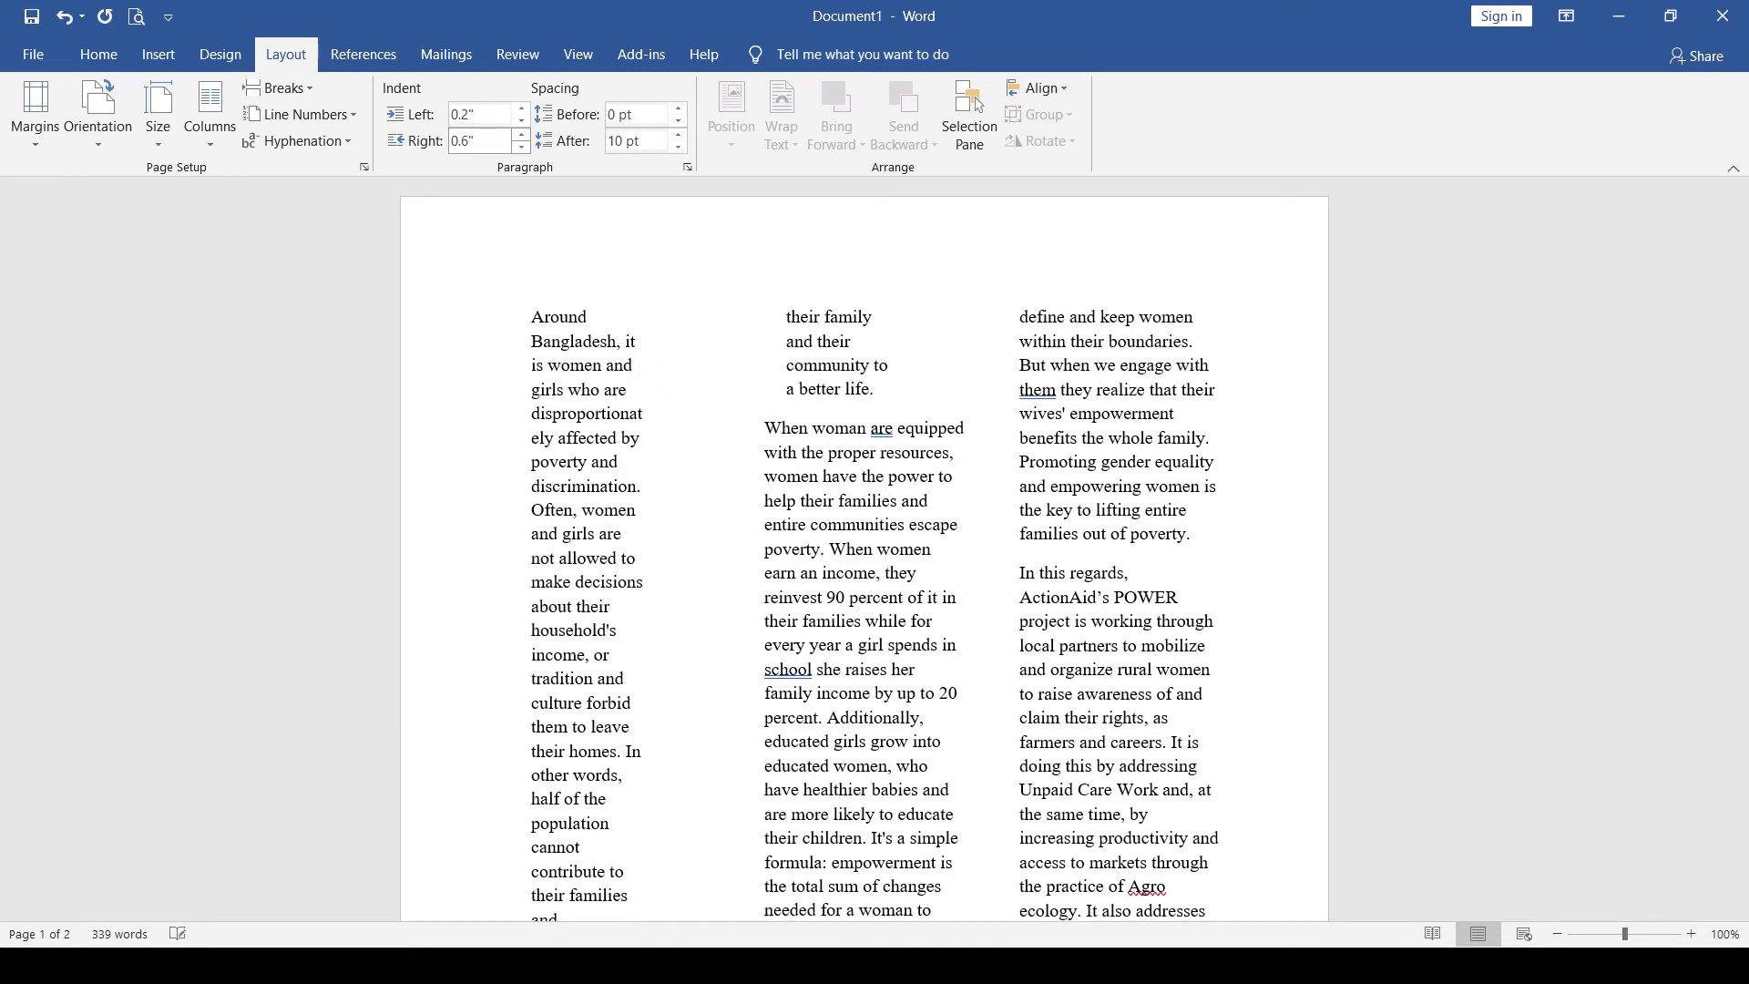
Reset both the right and left indents of the first paragraph to 0".
click(521, 146)
click(521, 147)
click(521, 147)
click(520, 146)
click(521, 147)
click(521, 146)
click(521, 120)
click(521, 120)
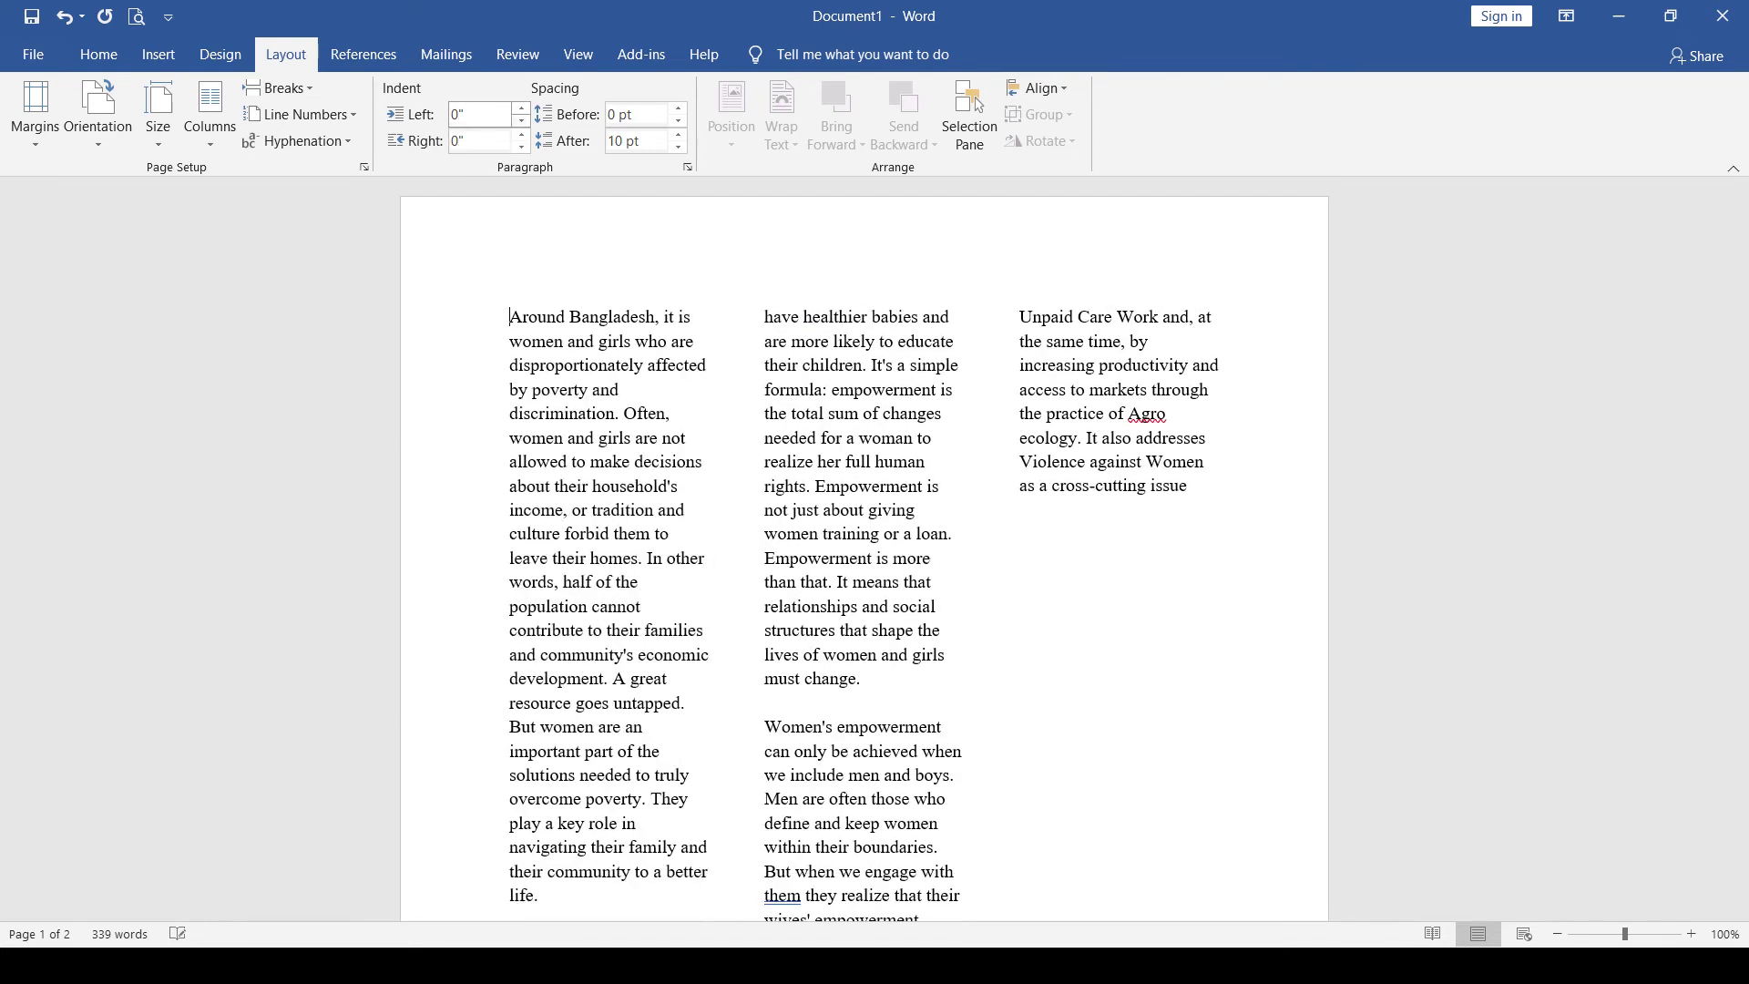
Increase the spacing before the first paragraph past 12 pt, and lower it to Auto.
click(679, 109)
click(679, 108)
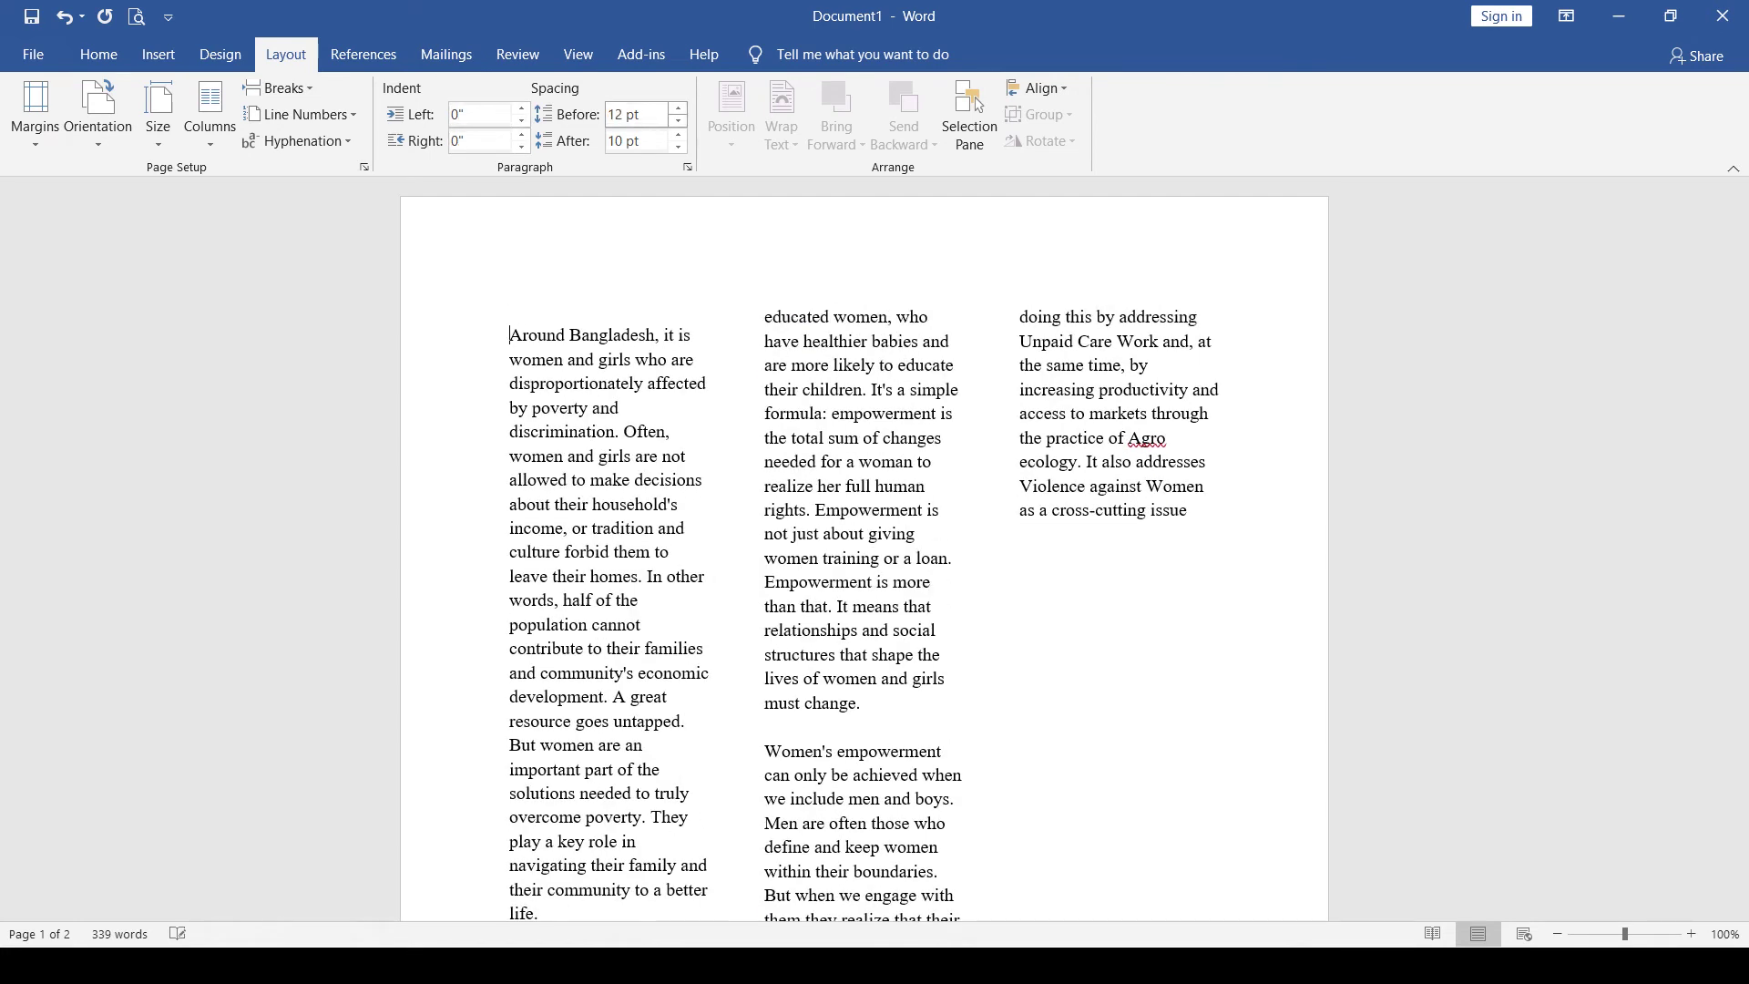
click(679, 108)
click(678, 108)
click(678, 120)
click(678, 120)
click(678, 120)
click(678, 120)
click(679, 120)
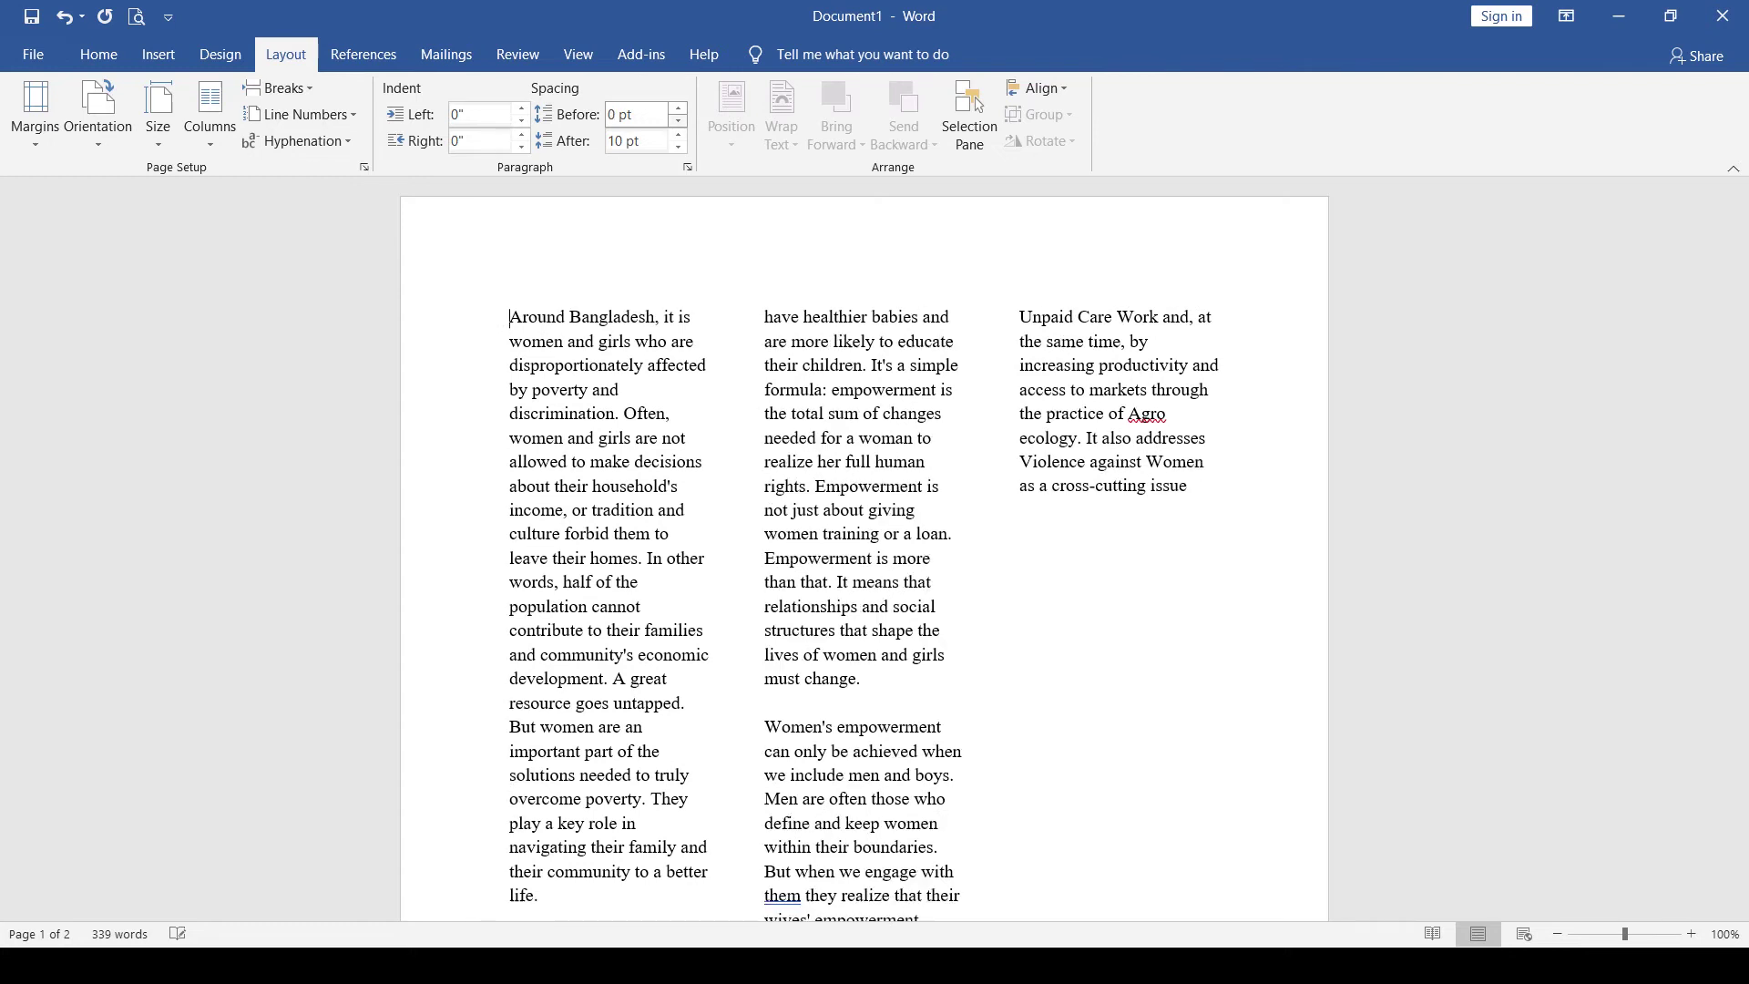
Increase the spacing after the first paragraph past 30 pt, and reduce it to 0 pt.
click(679, 134)
click(678, 135)
click(678, 135)
click(679, 135)
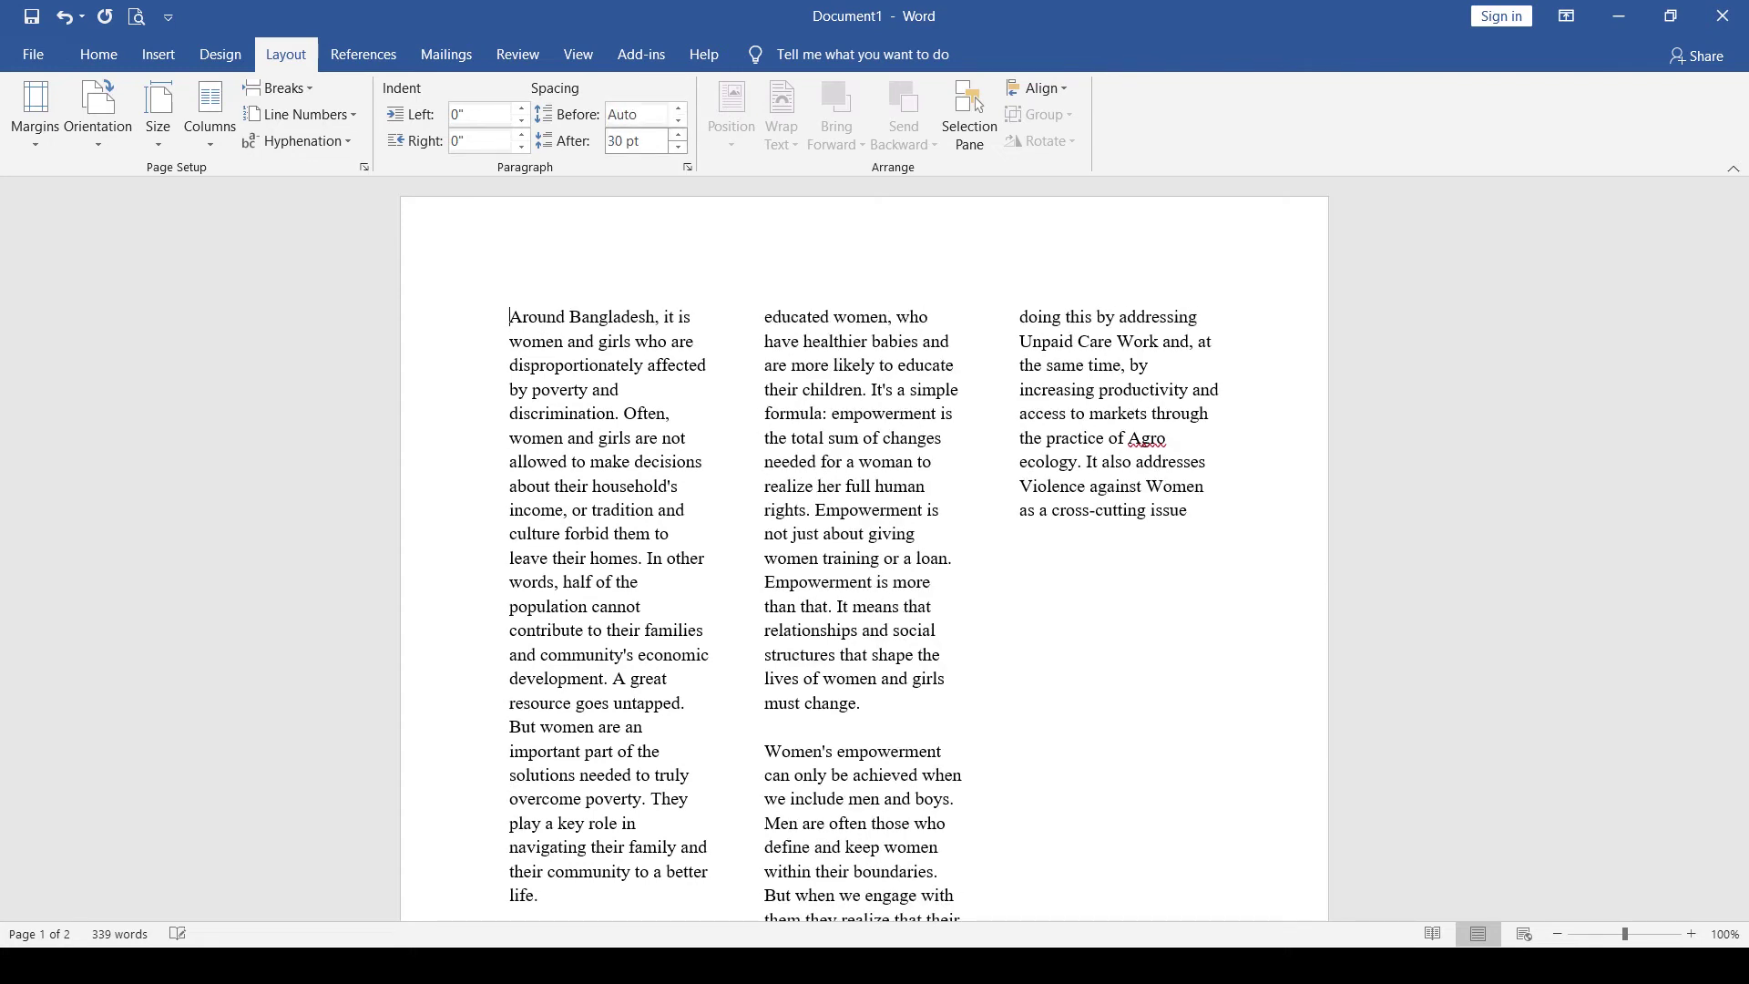
click(679, 135)
click(678, 146)
click(678, 146)
click(679, 146)
click(678, 147)
click(678, 146)
click(678, 147)
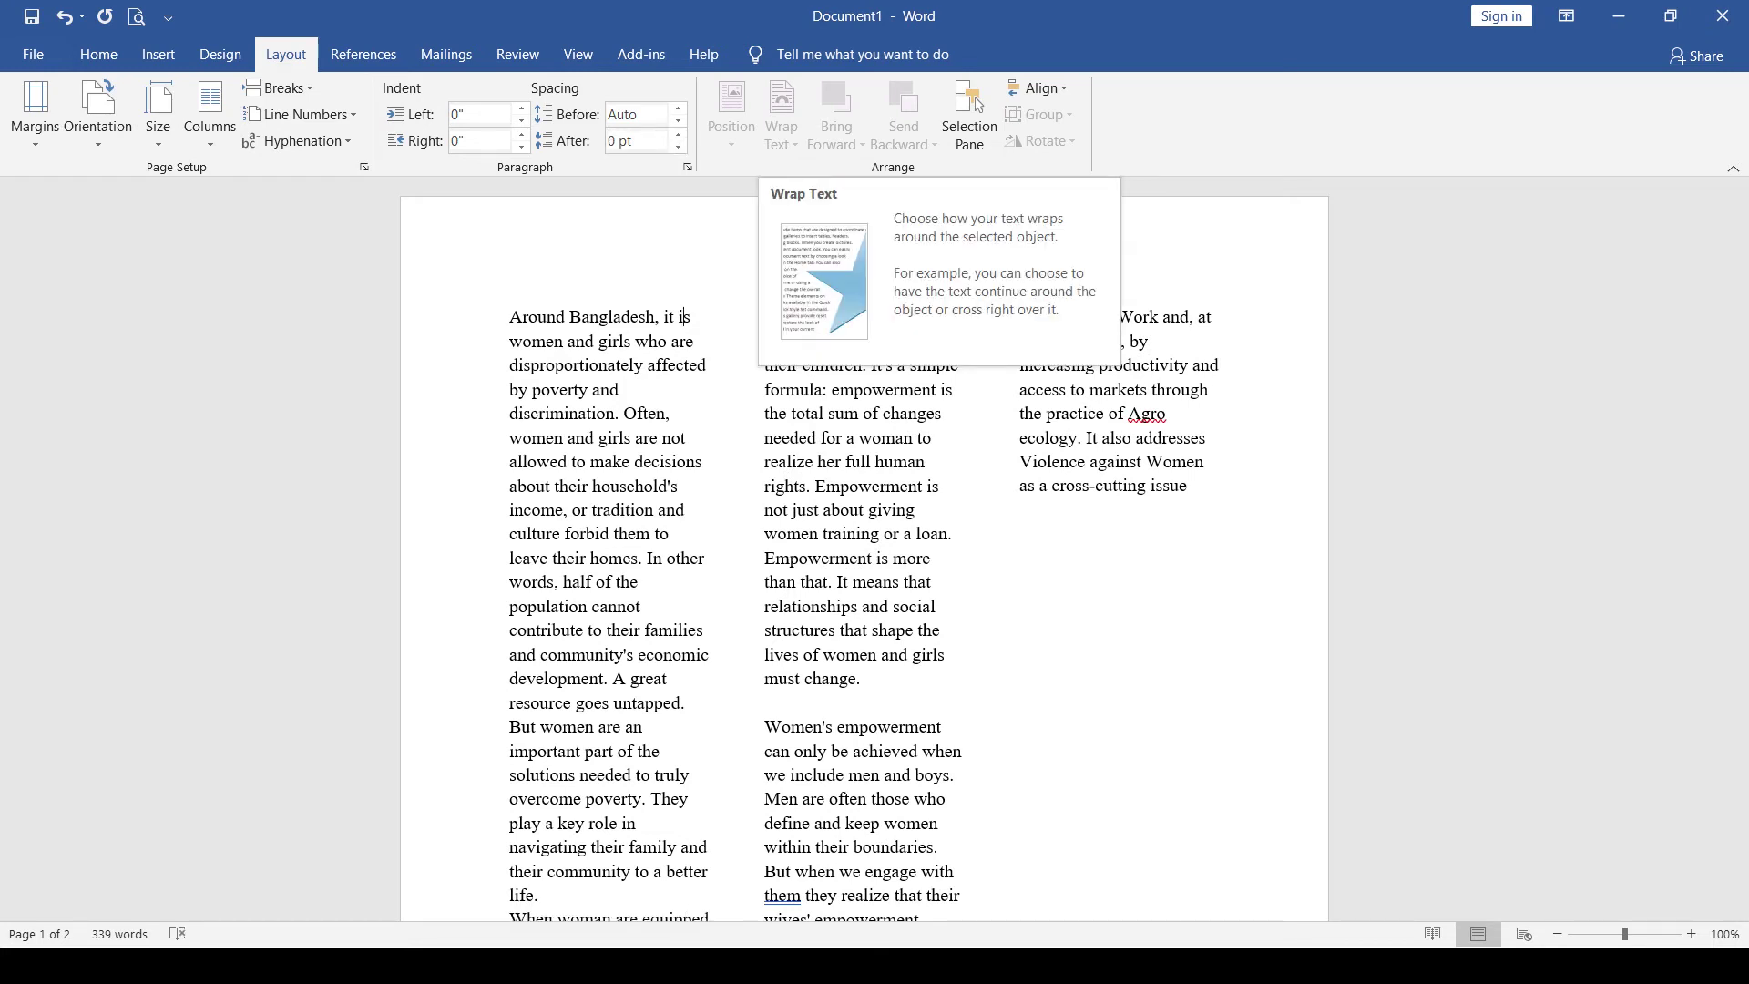
Insert the picture "word" from the Downloads folder at the start of the text.
drag(689, 510, 509, 316)
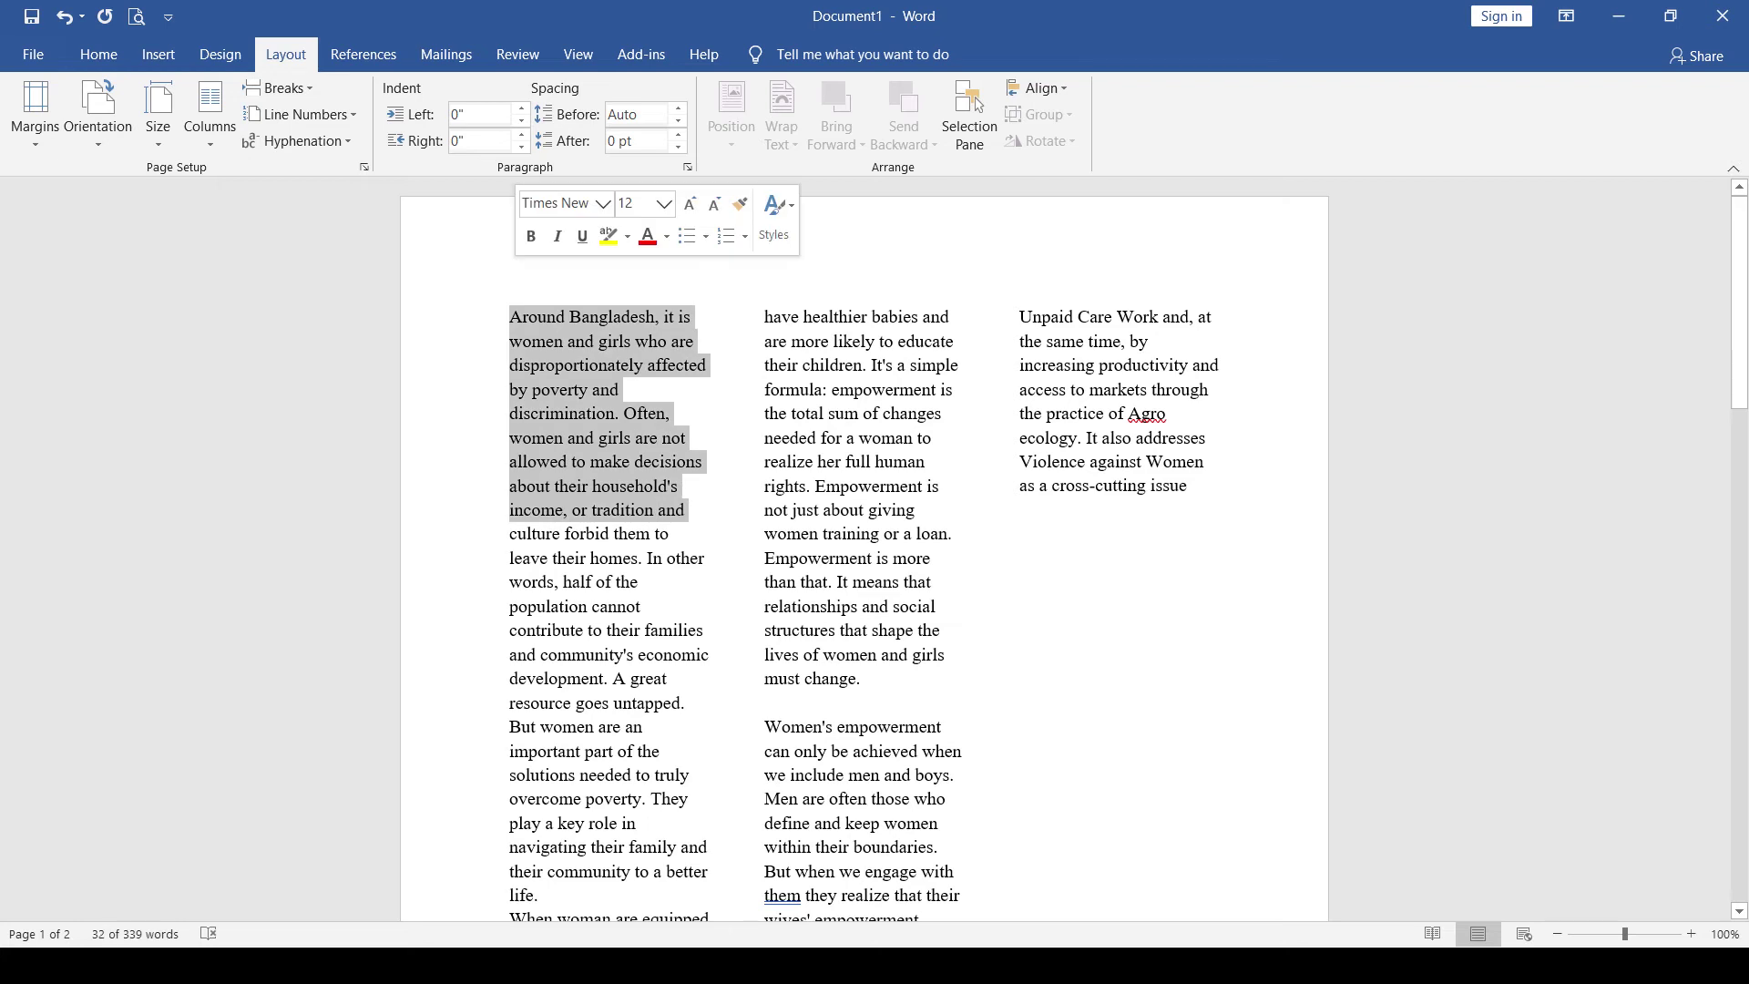
click(675, 414)
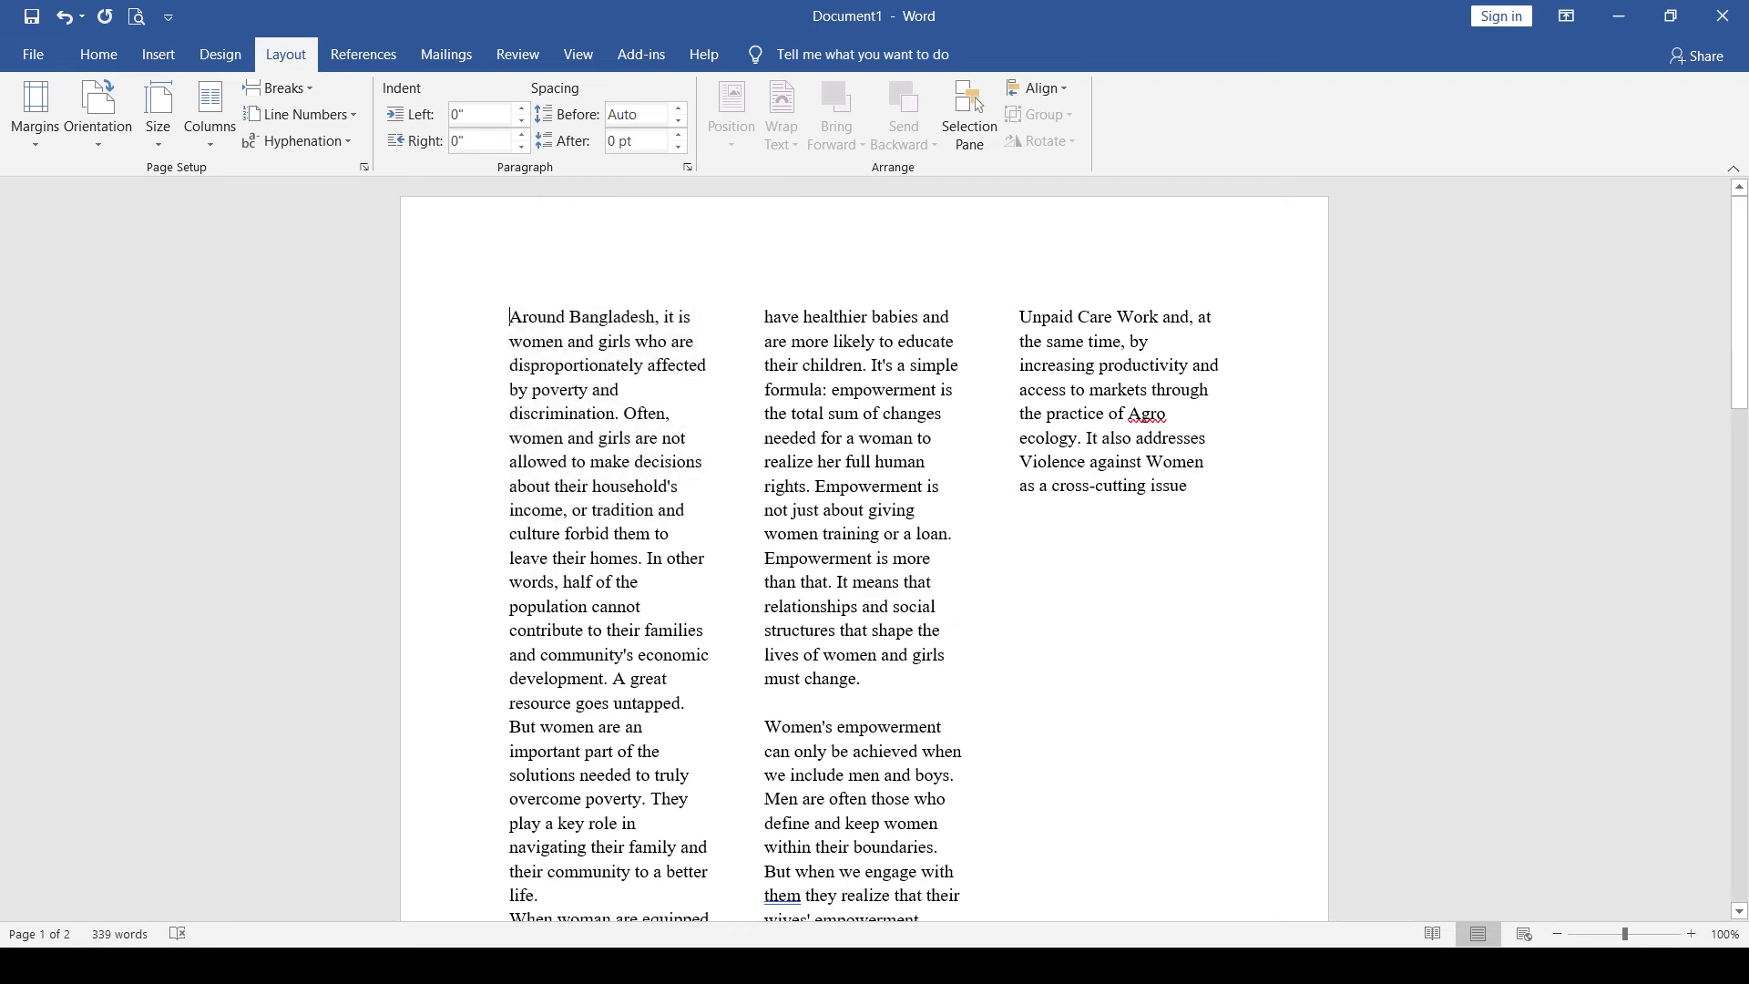
click(99, 54)
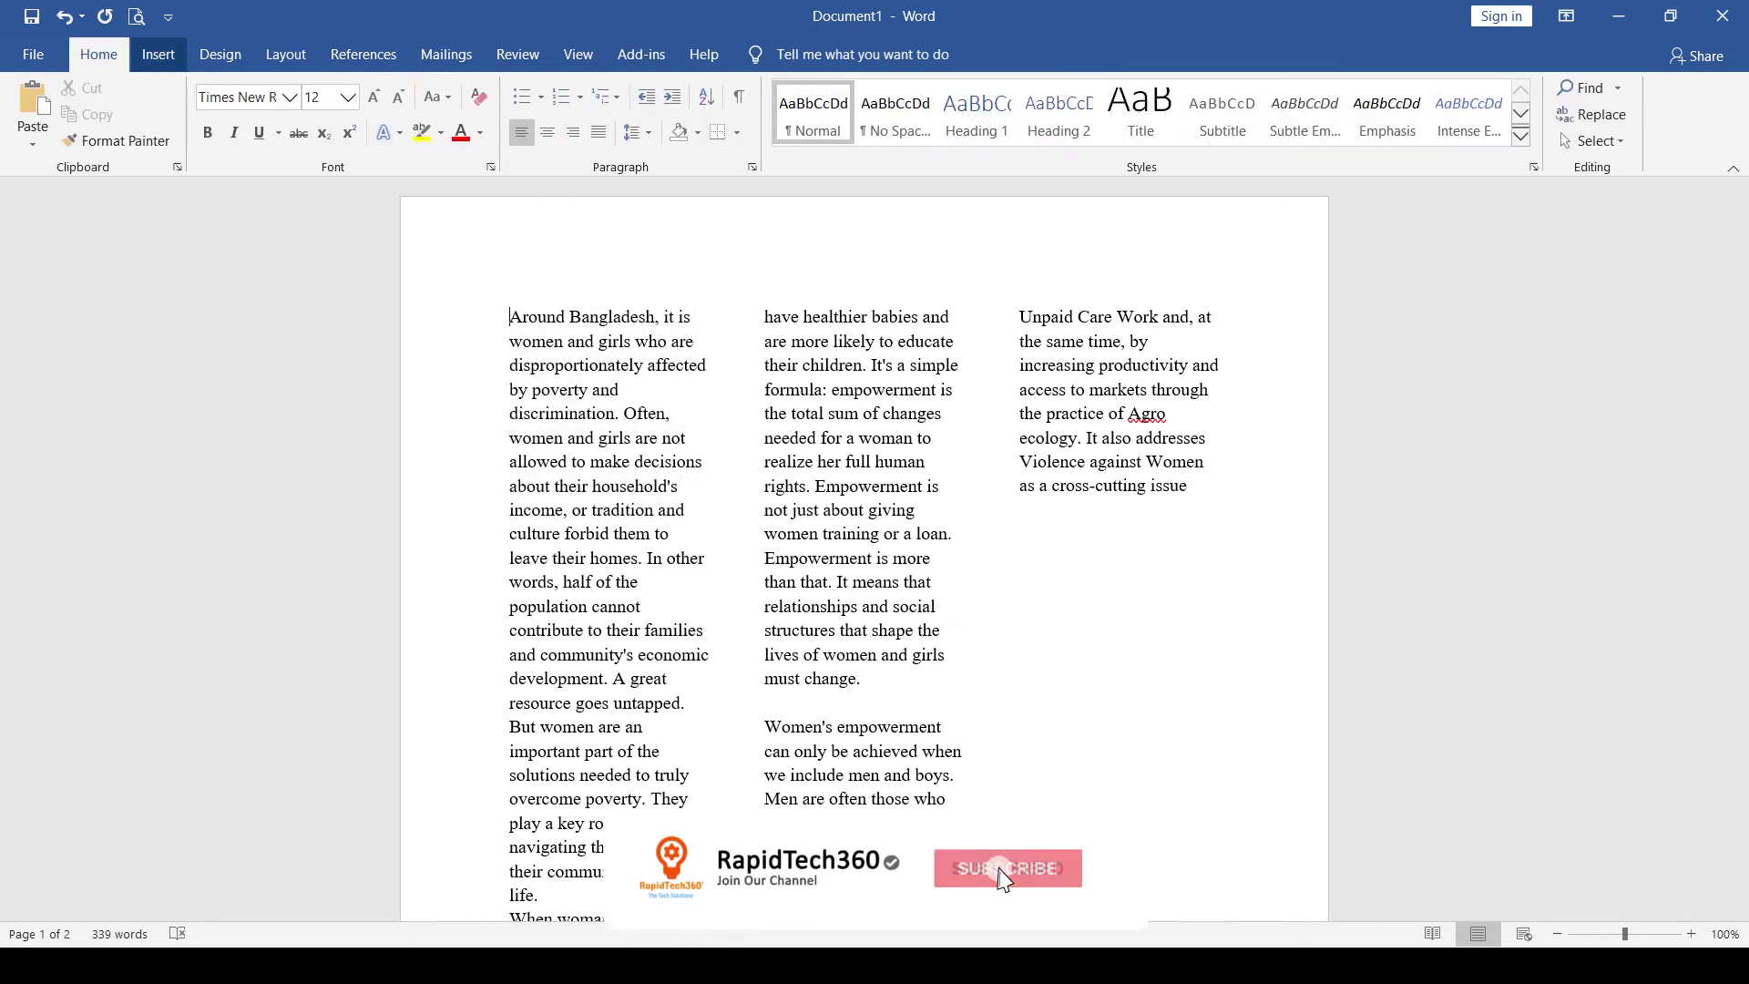
click(159, 54)
click(228, 114)
click(279, 200)
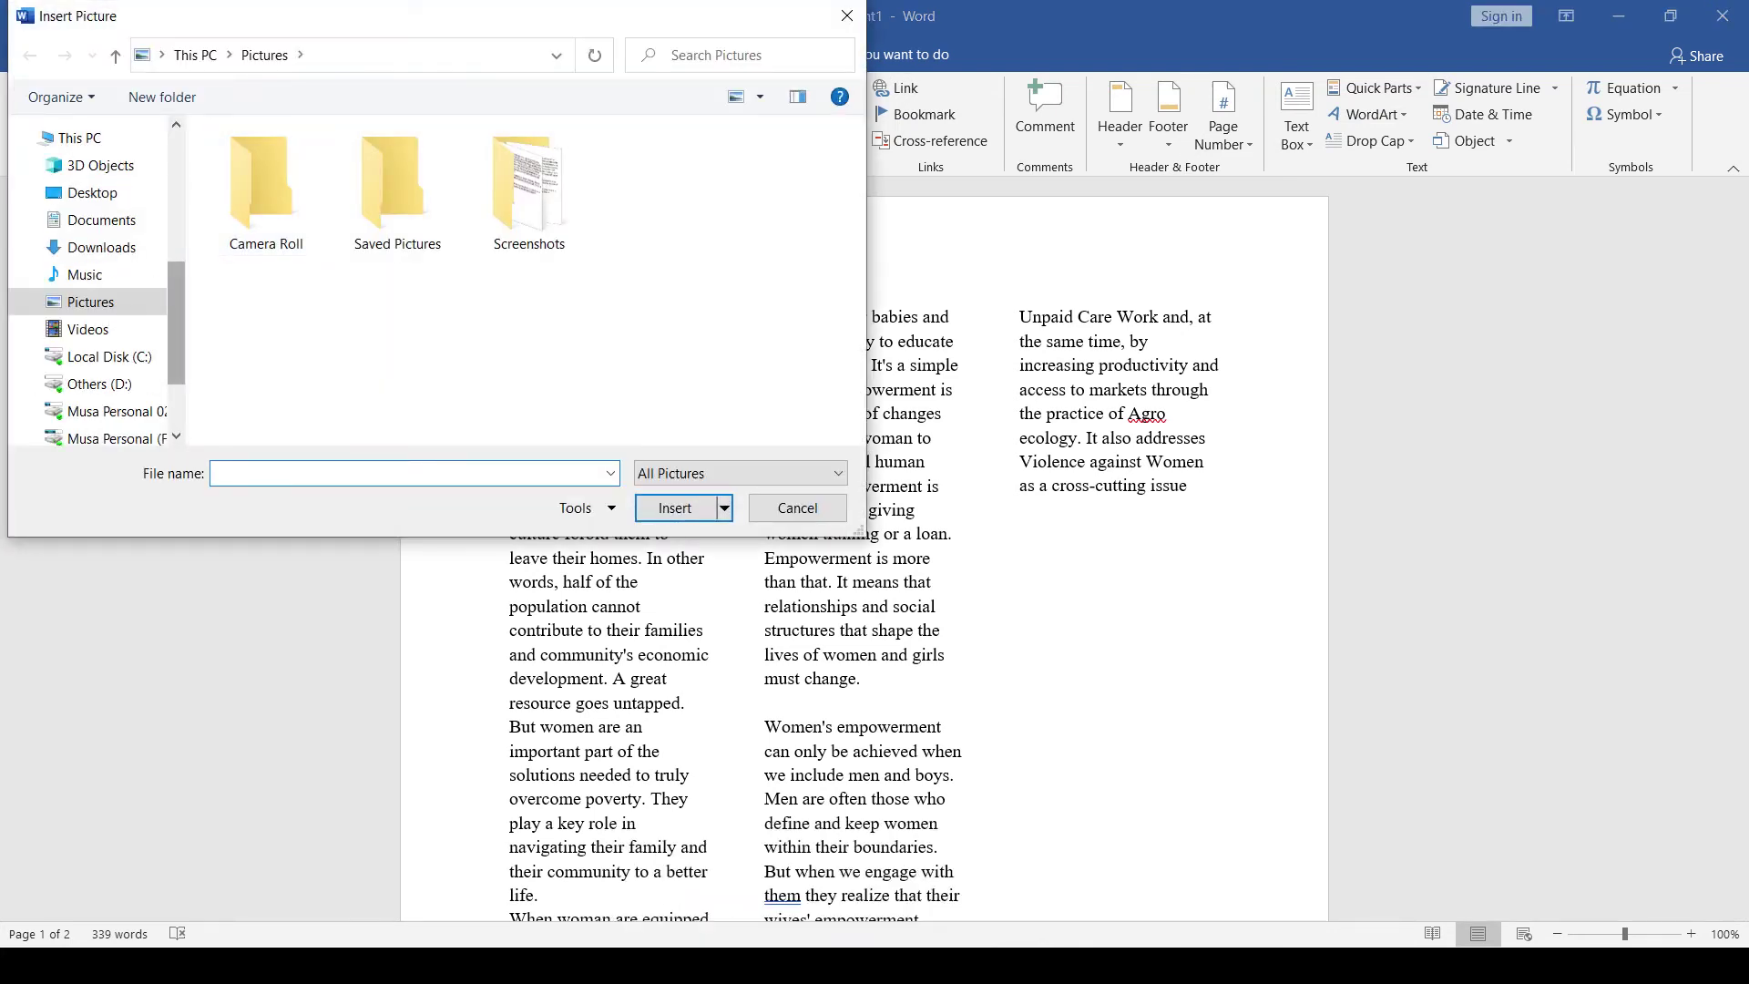
click(102, 248)
click(249, 197)
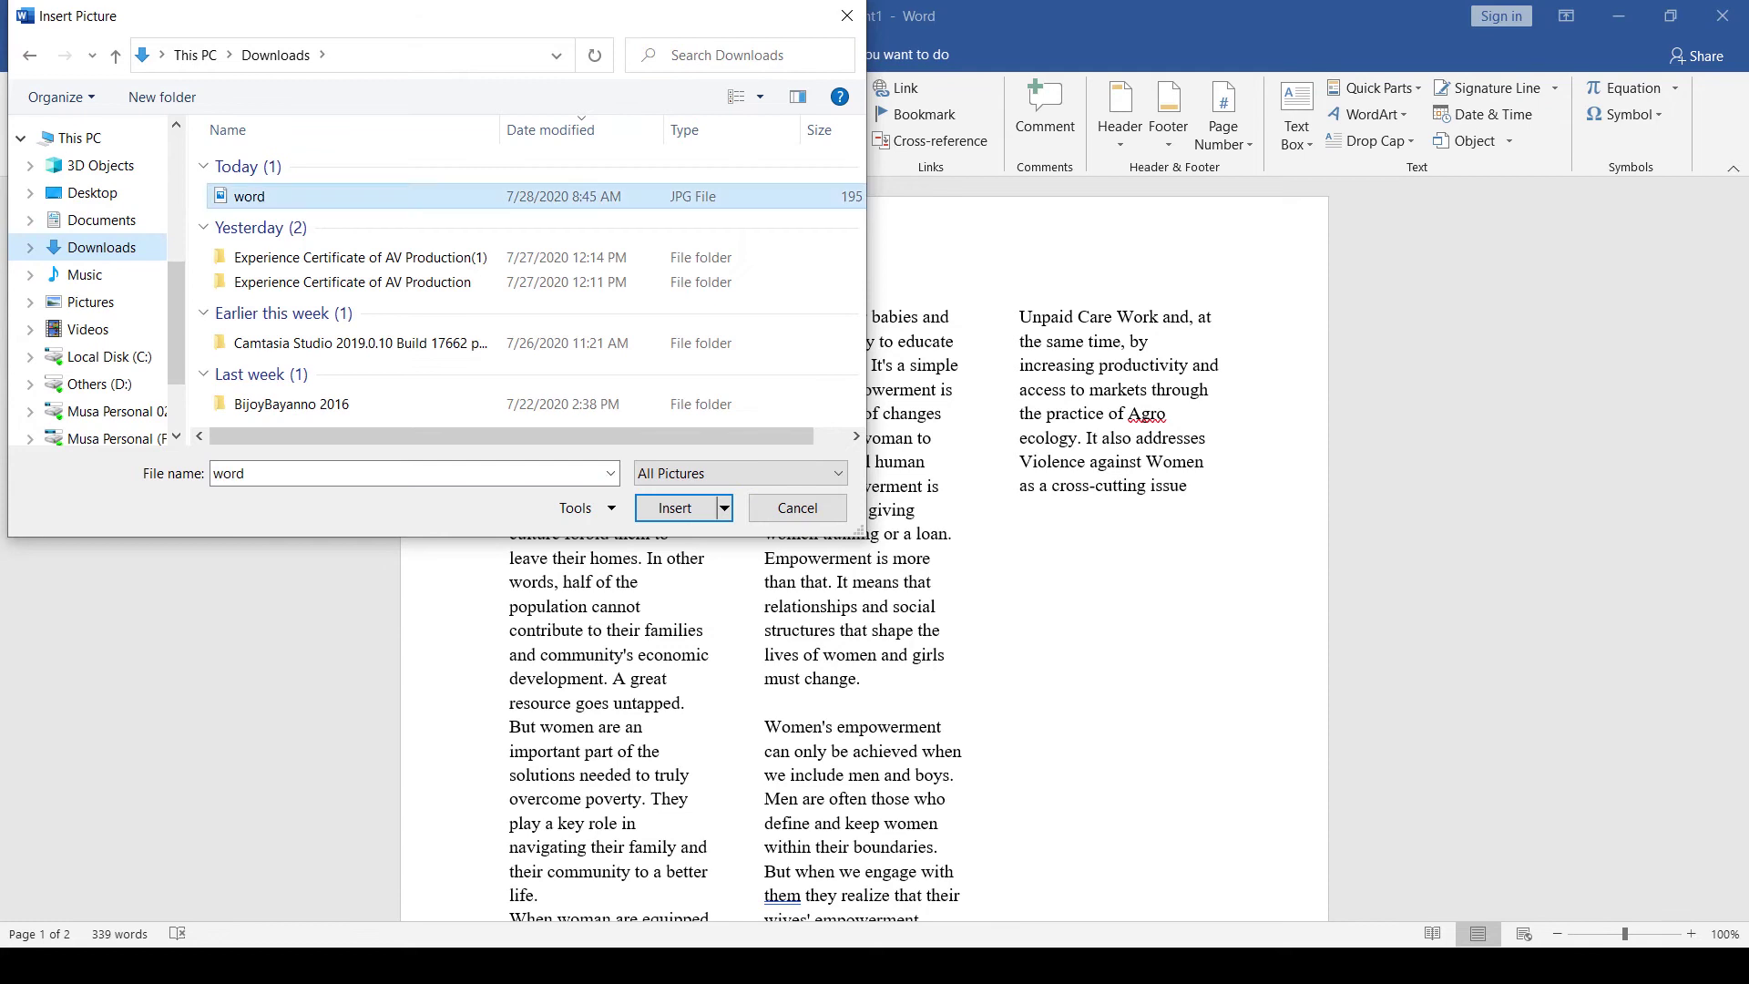
double_click(250, 197)
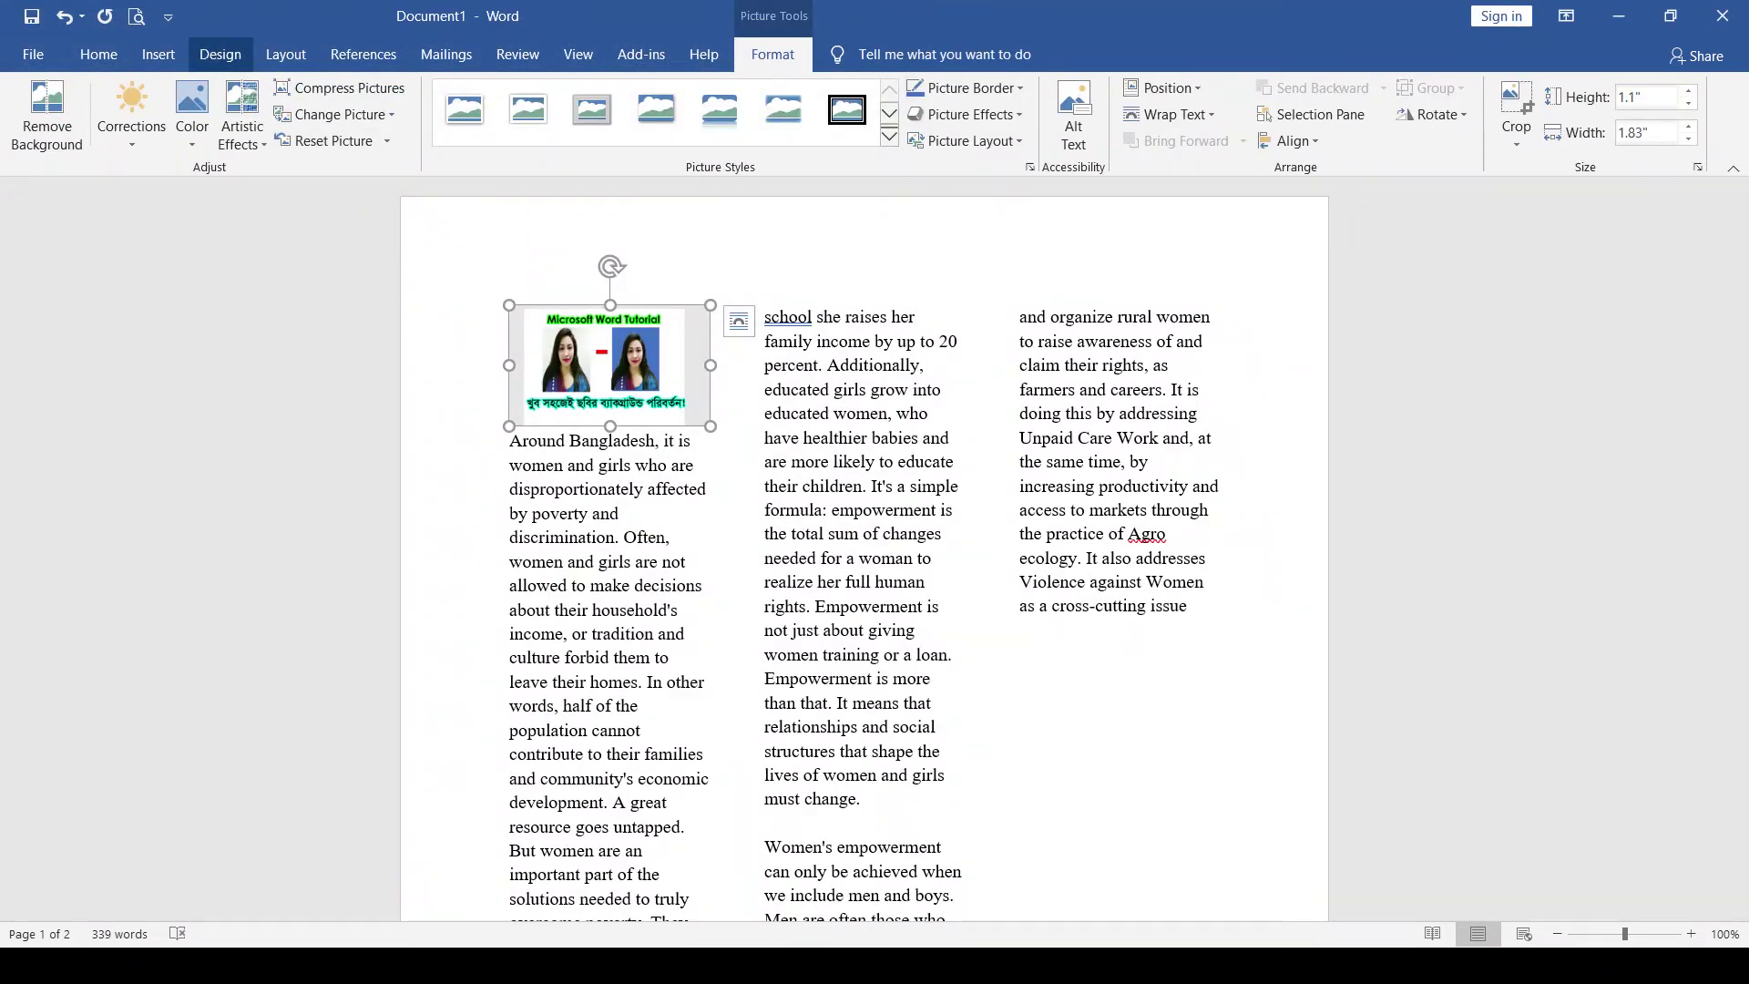
Position the inserted picture at the bottom right of the page with text wrapping.
click(221, 54)
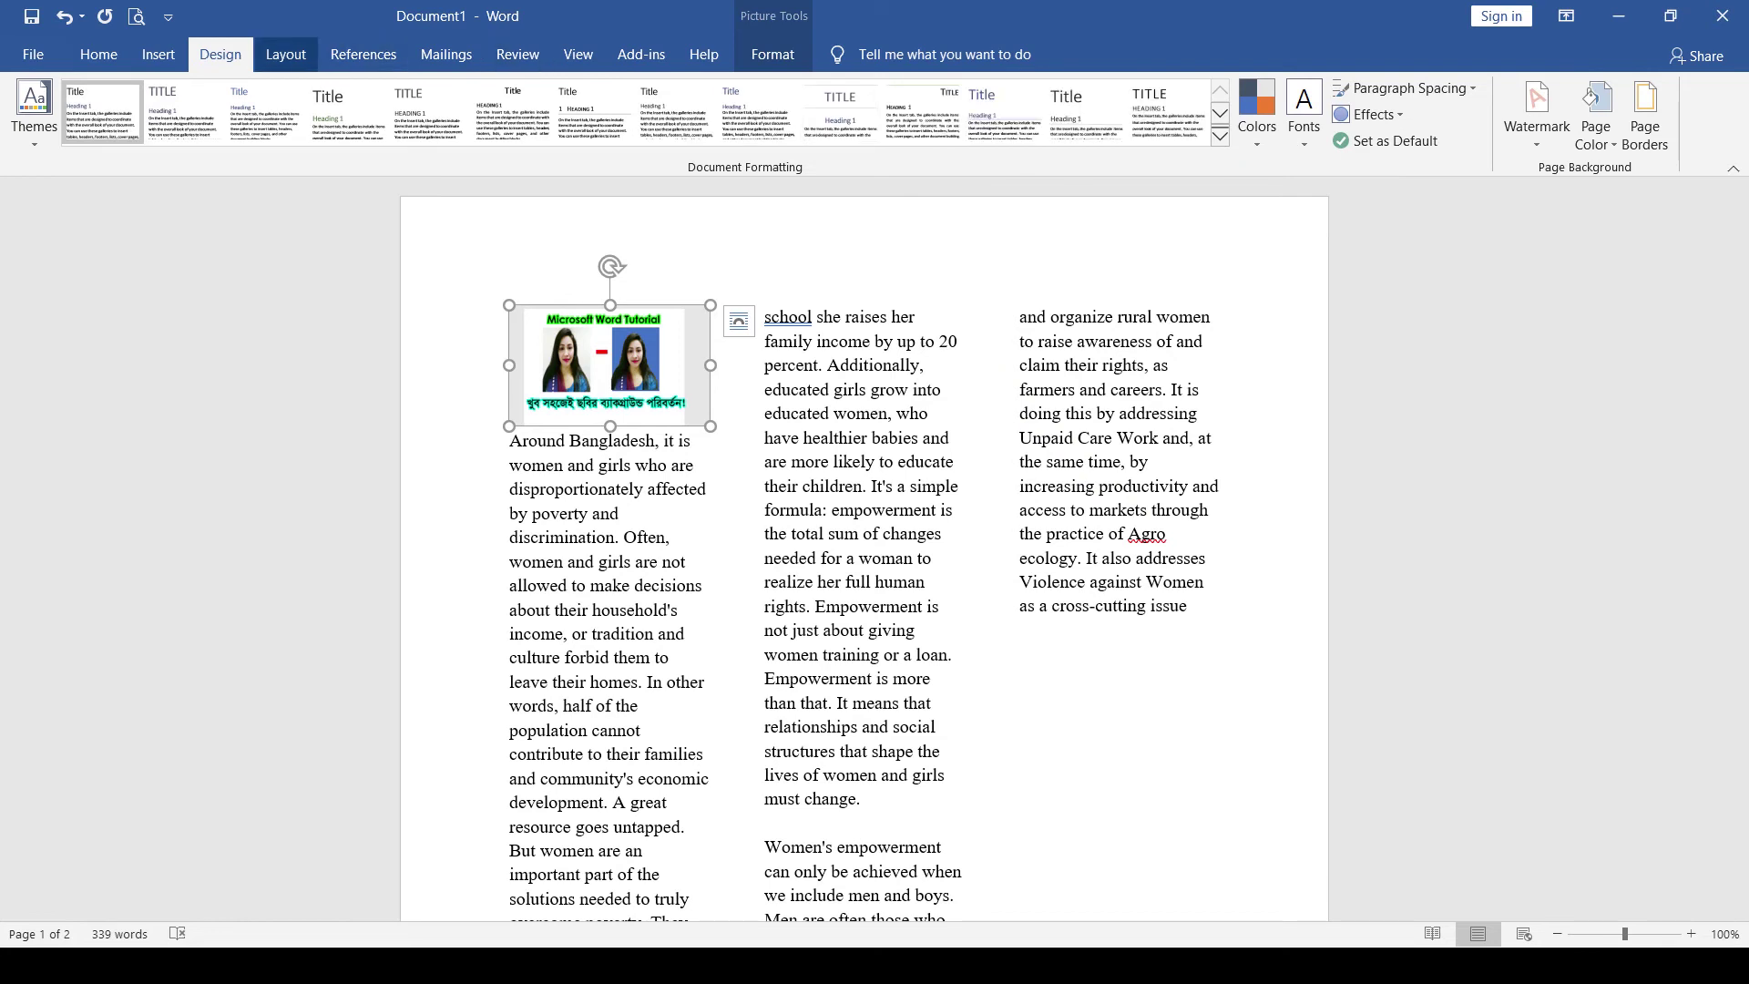
click(285, 54)
click(732, 113)
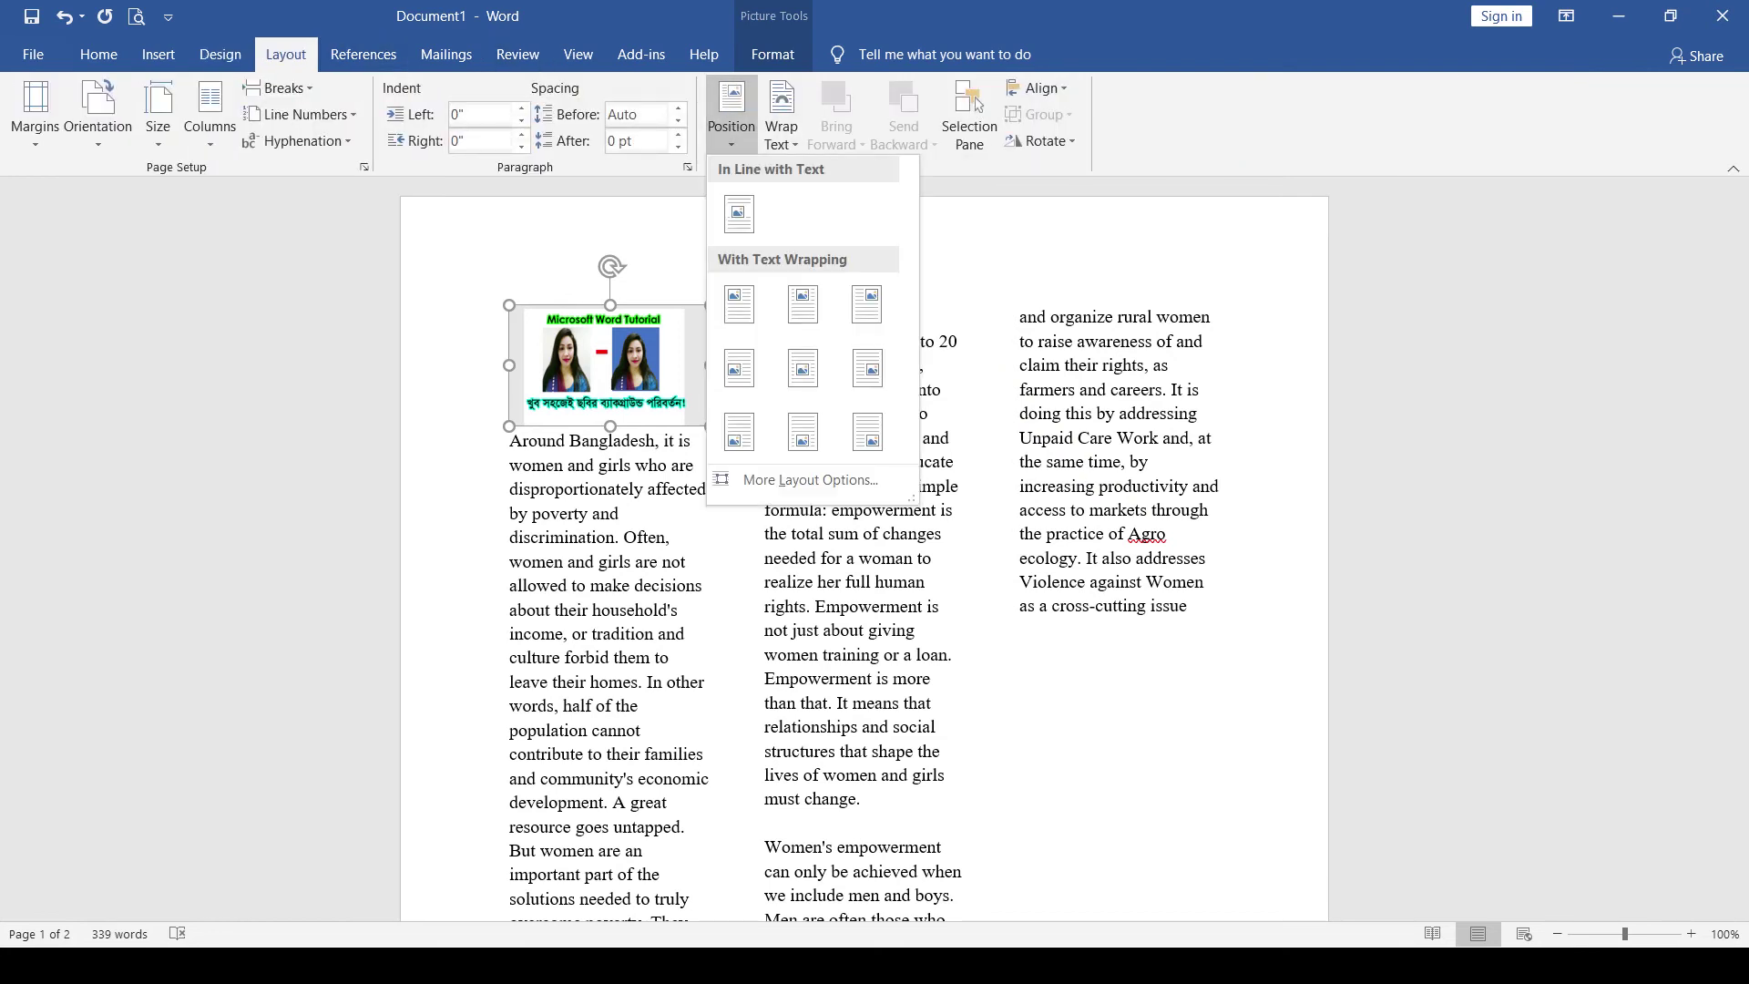
click(867, 431)
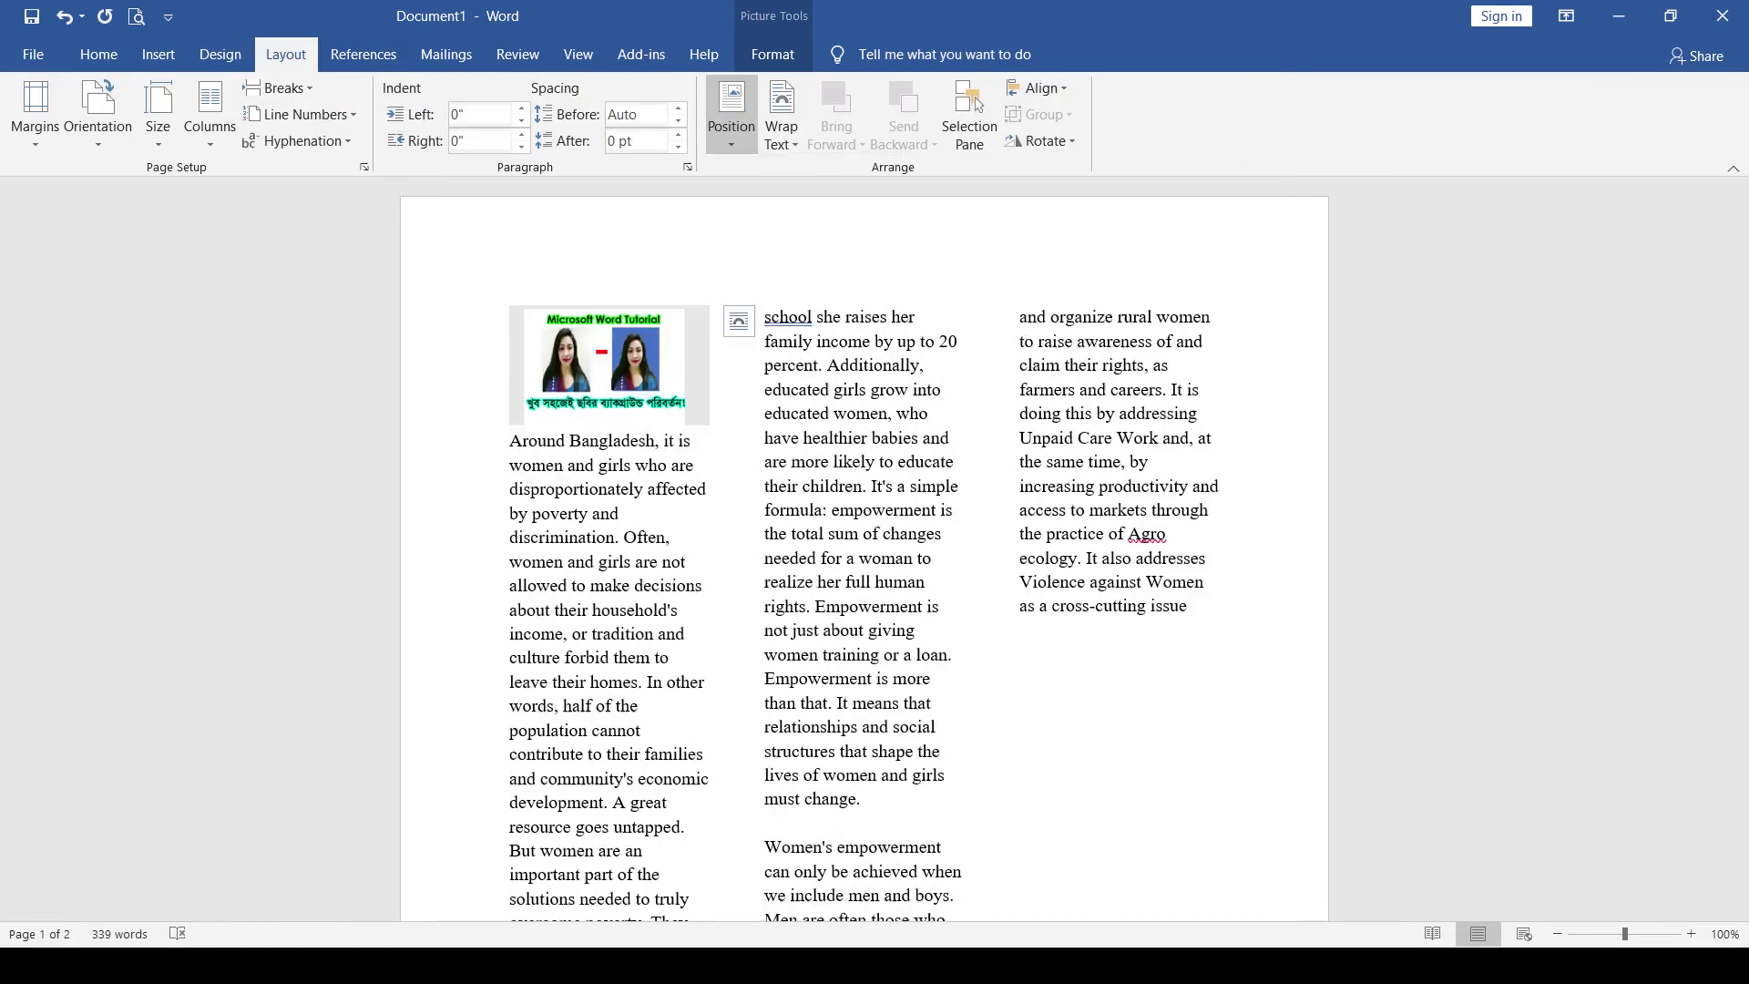
mouse_move(1739, 300)
mouse_down()
mouse_move(1740, 505)
mouse_move(1740, 300)
mouse_up()
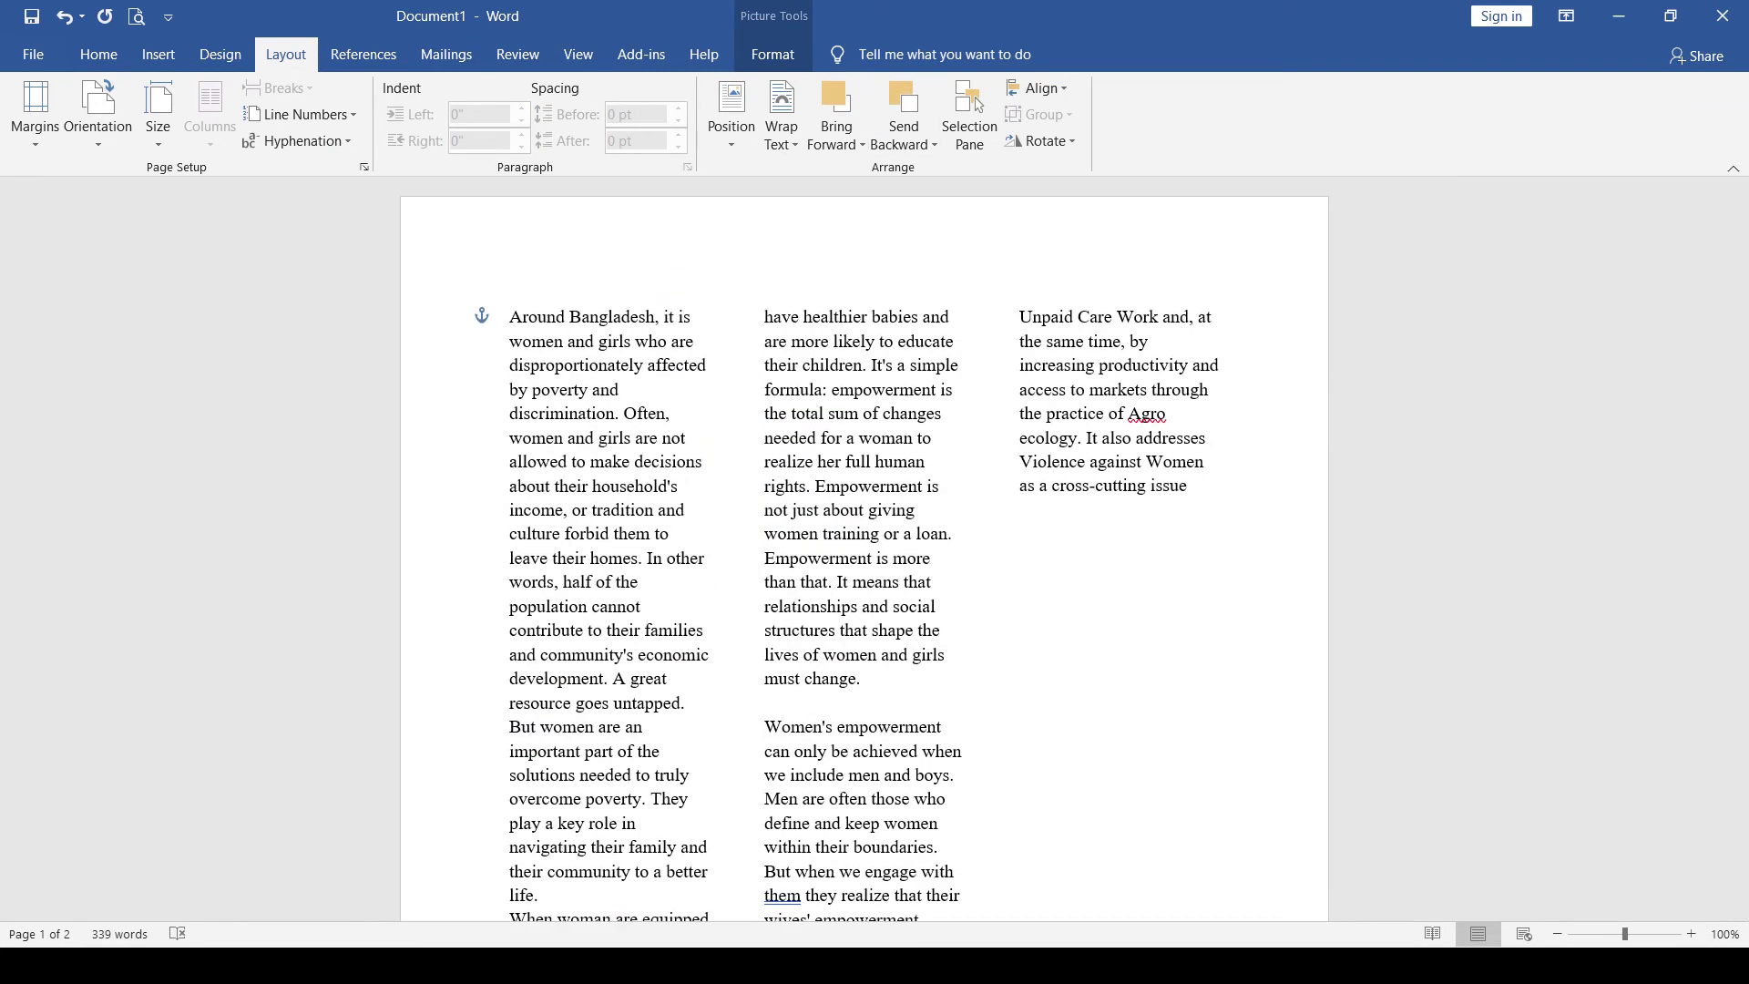
Move the picture to the middle center of the page, and set it back In Line with Text.
click(731, 111)
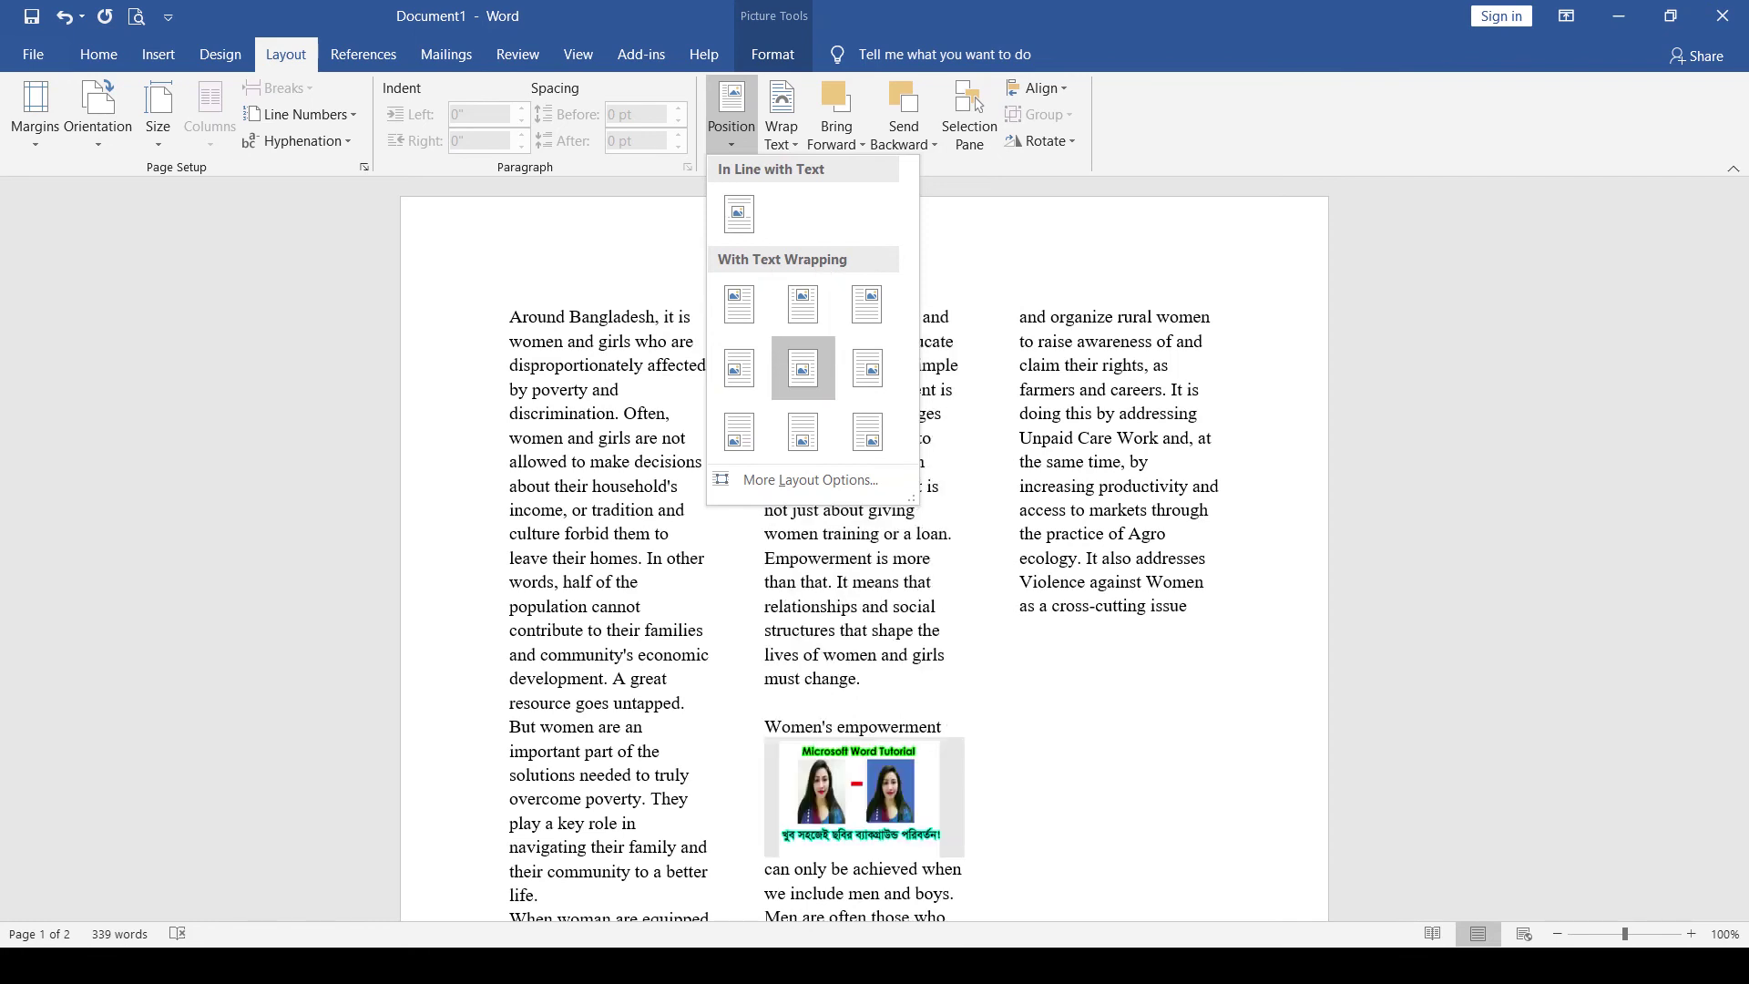
click(803, 432)
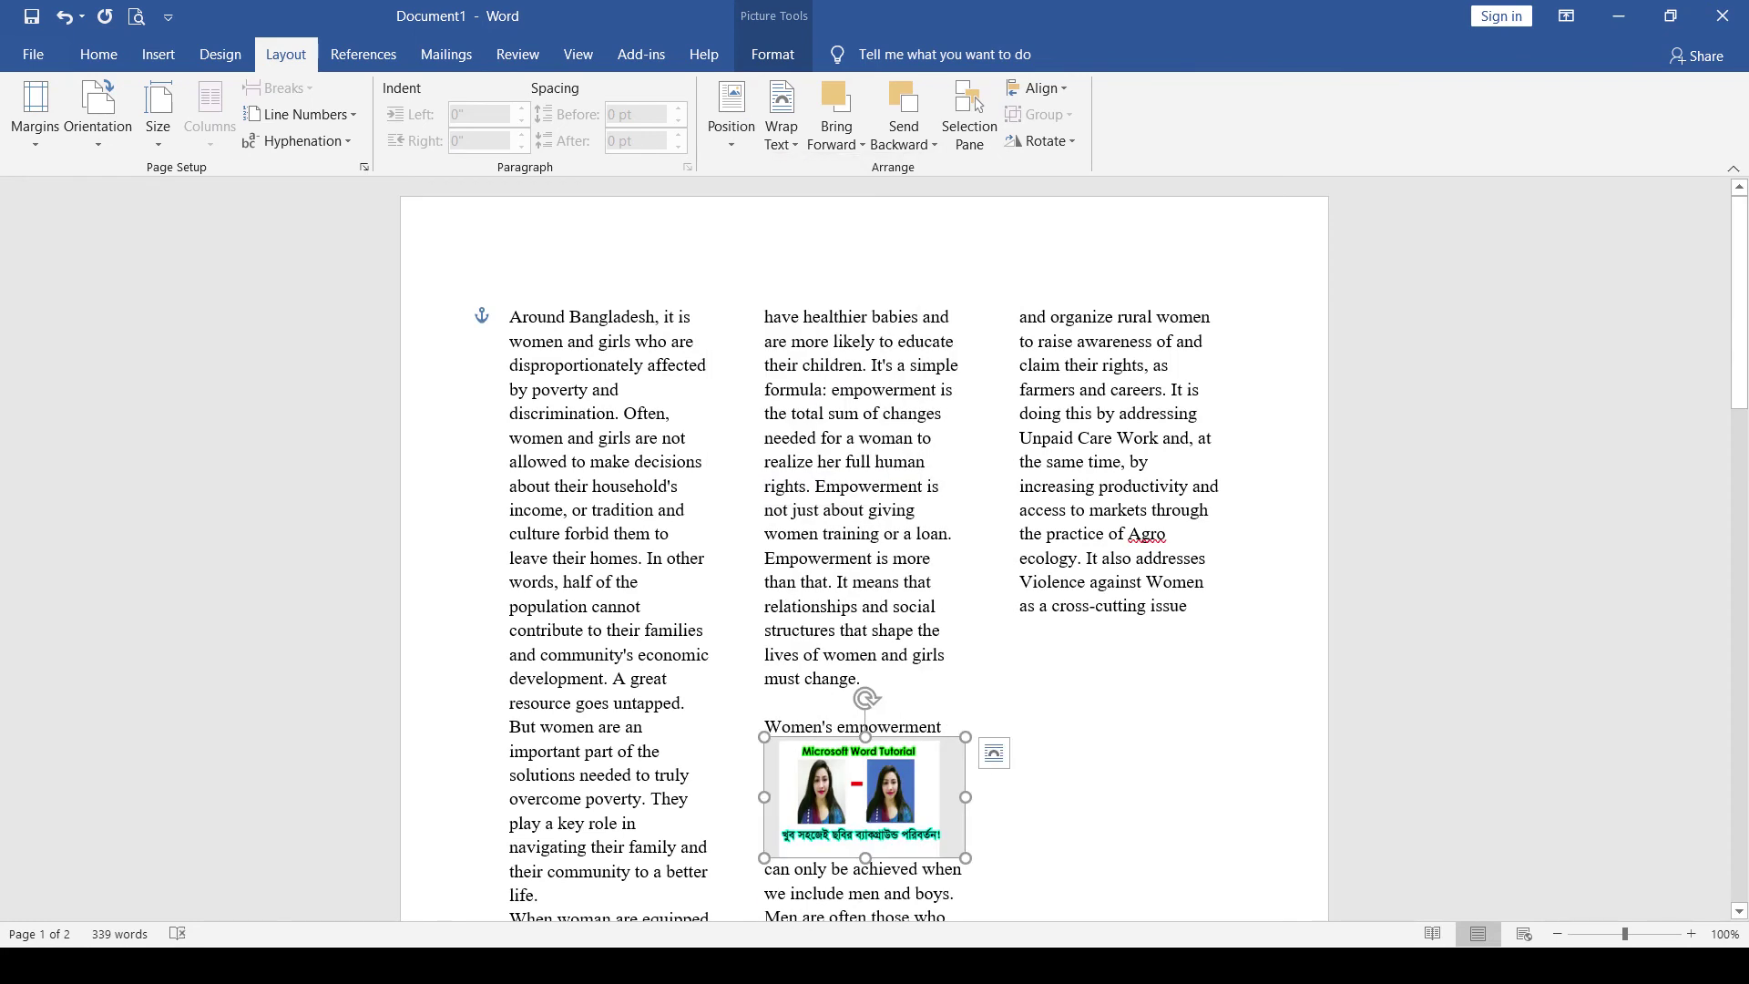
click(731, 117)
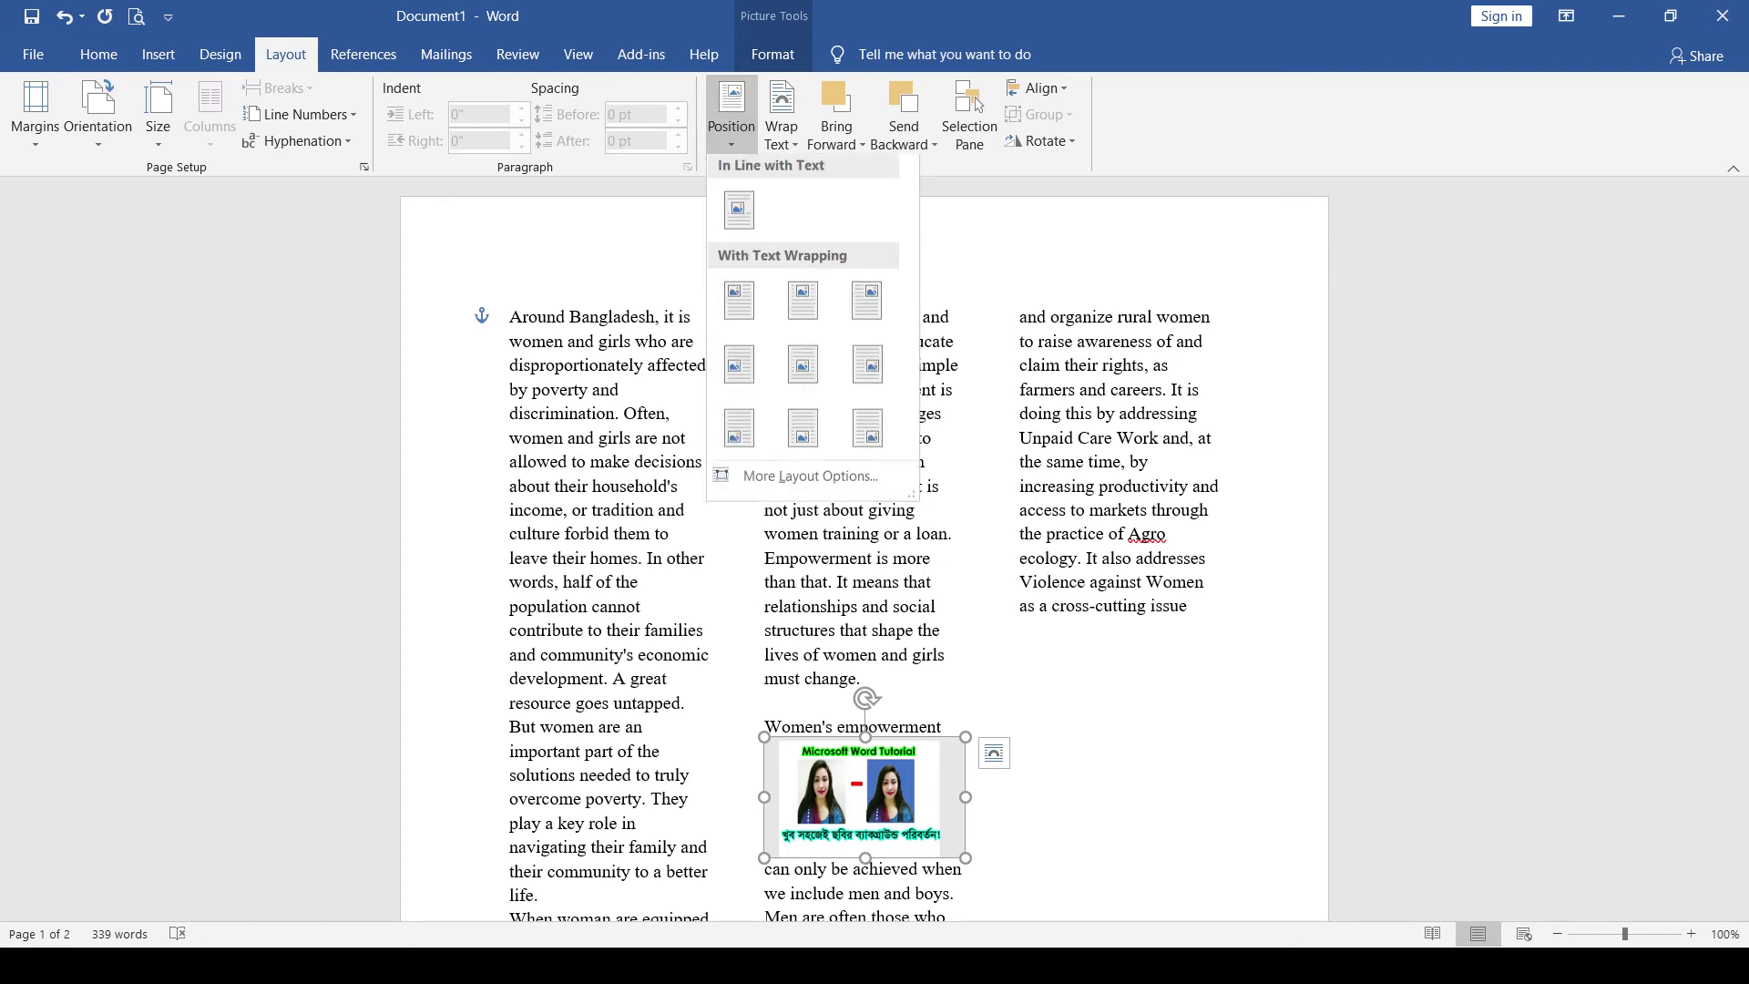
click(734, 301)
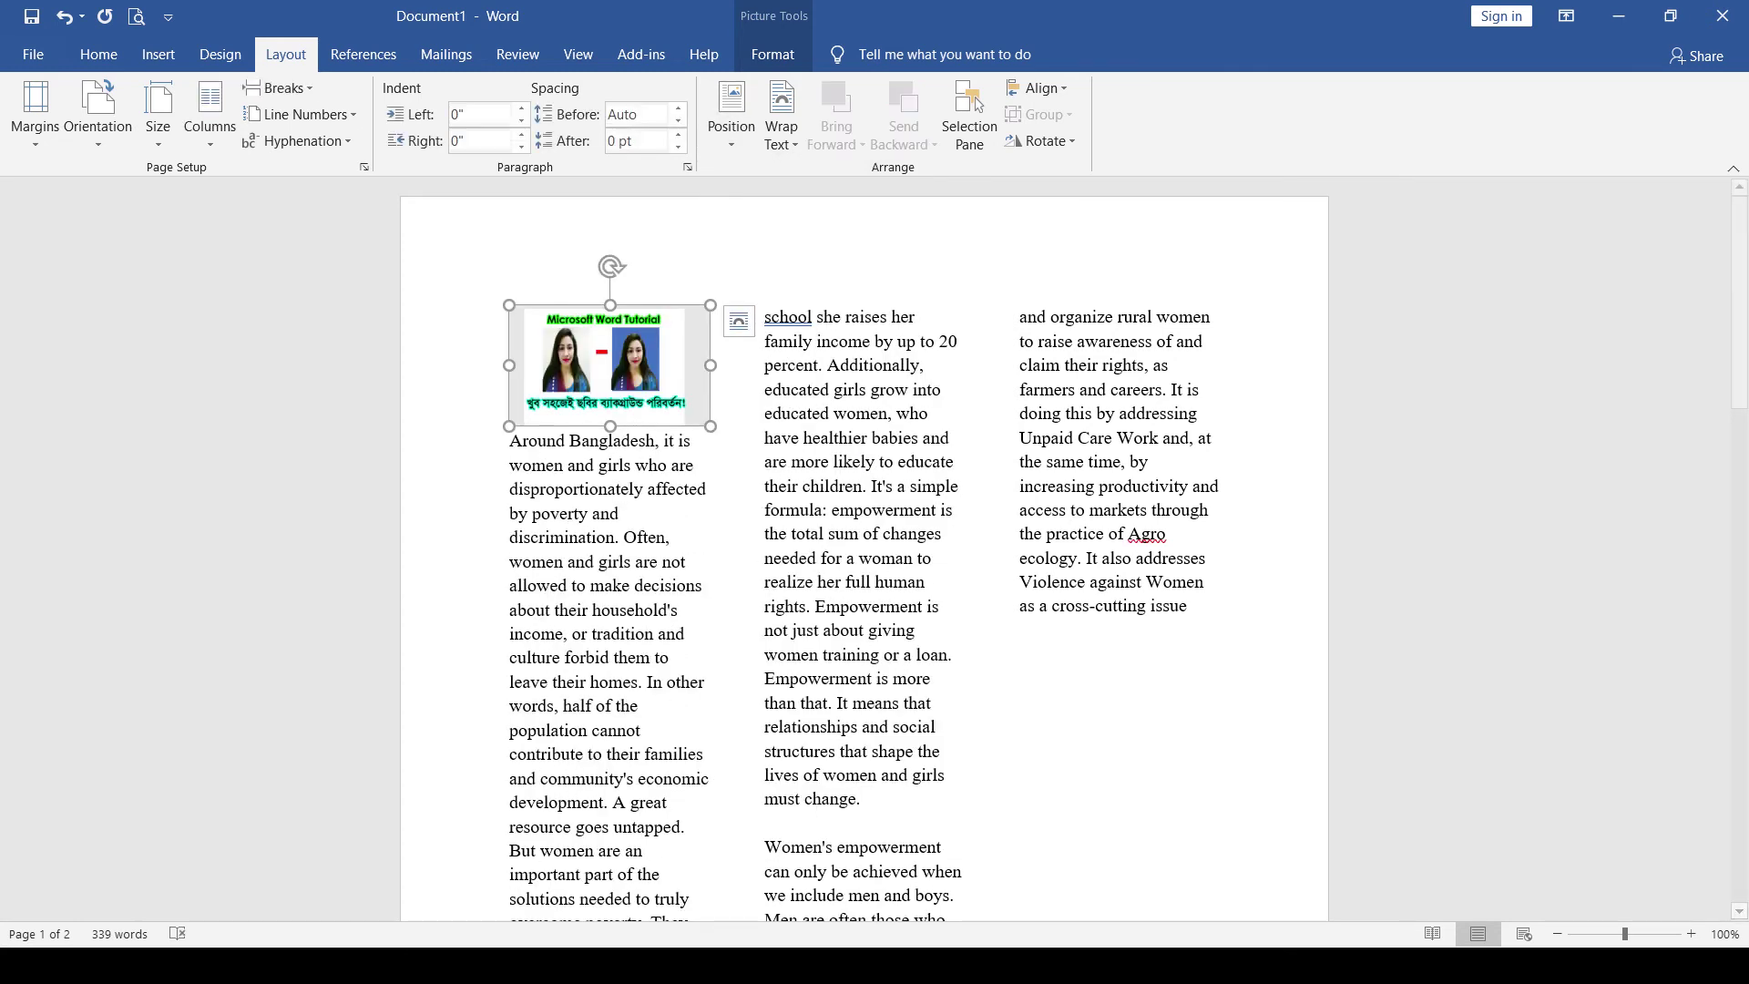
View the picture's text wrapping options, and open and close the Selection pane.
click(780, 118)
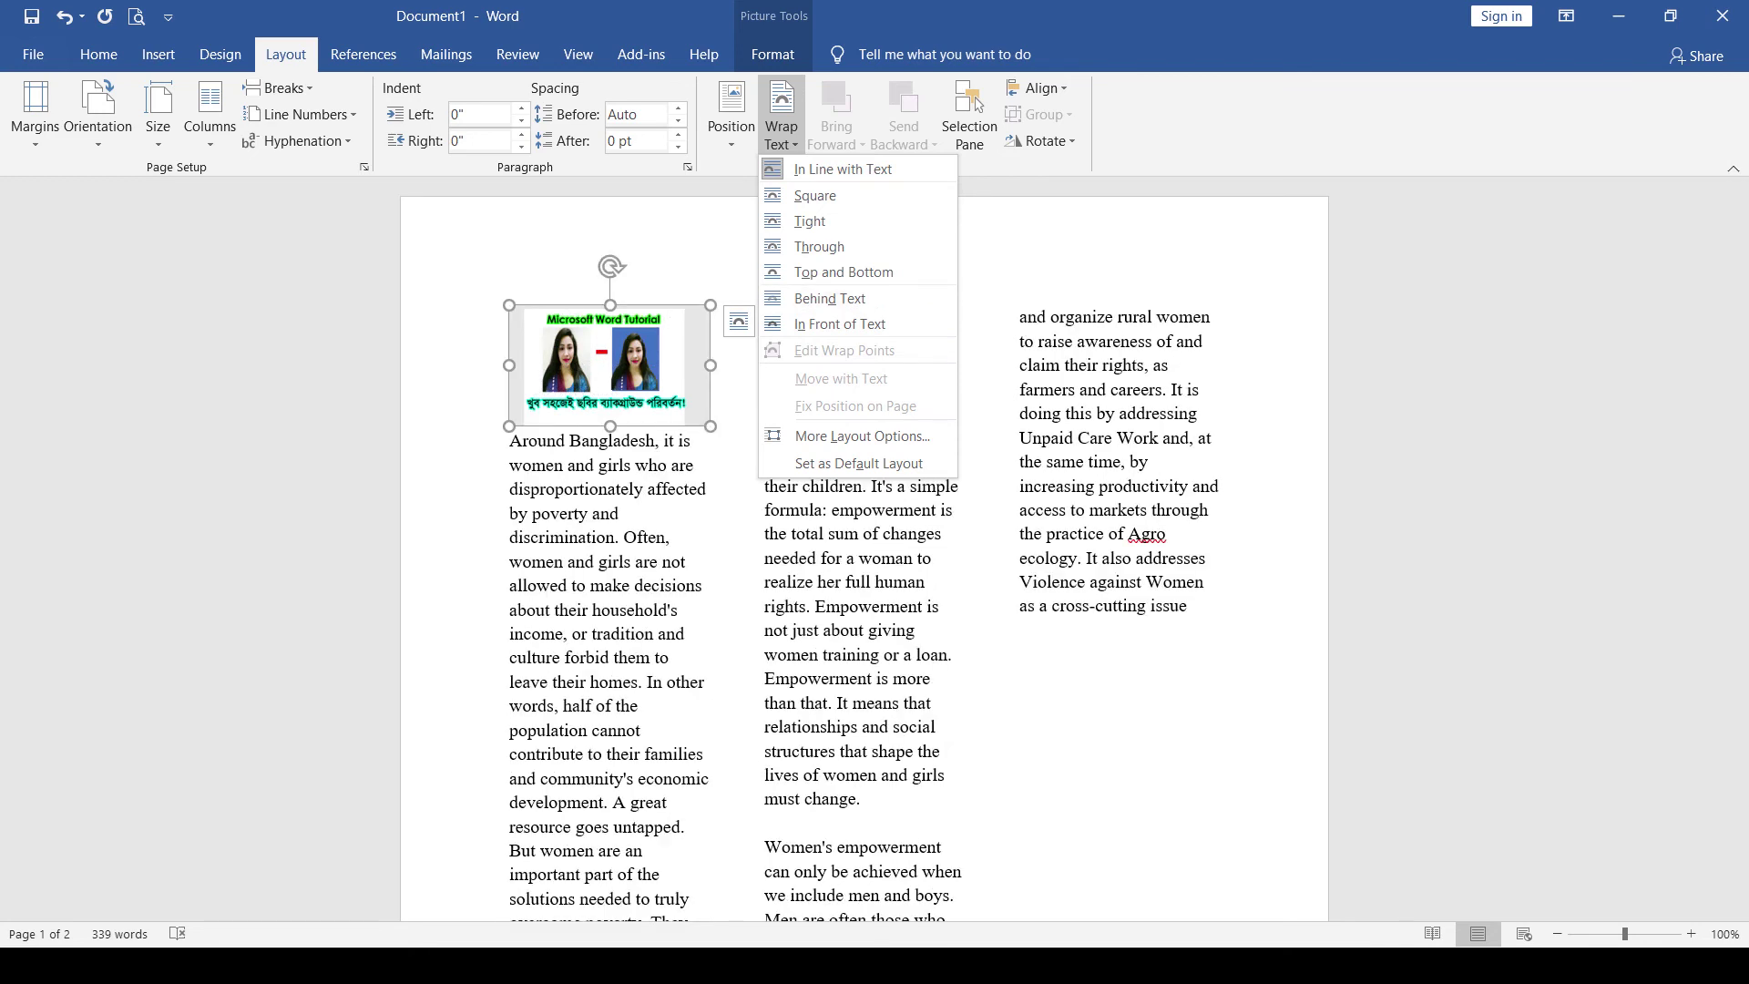
key(Escape)
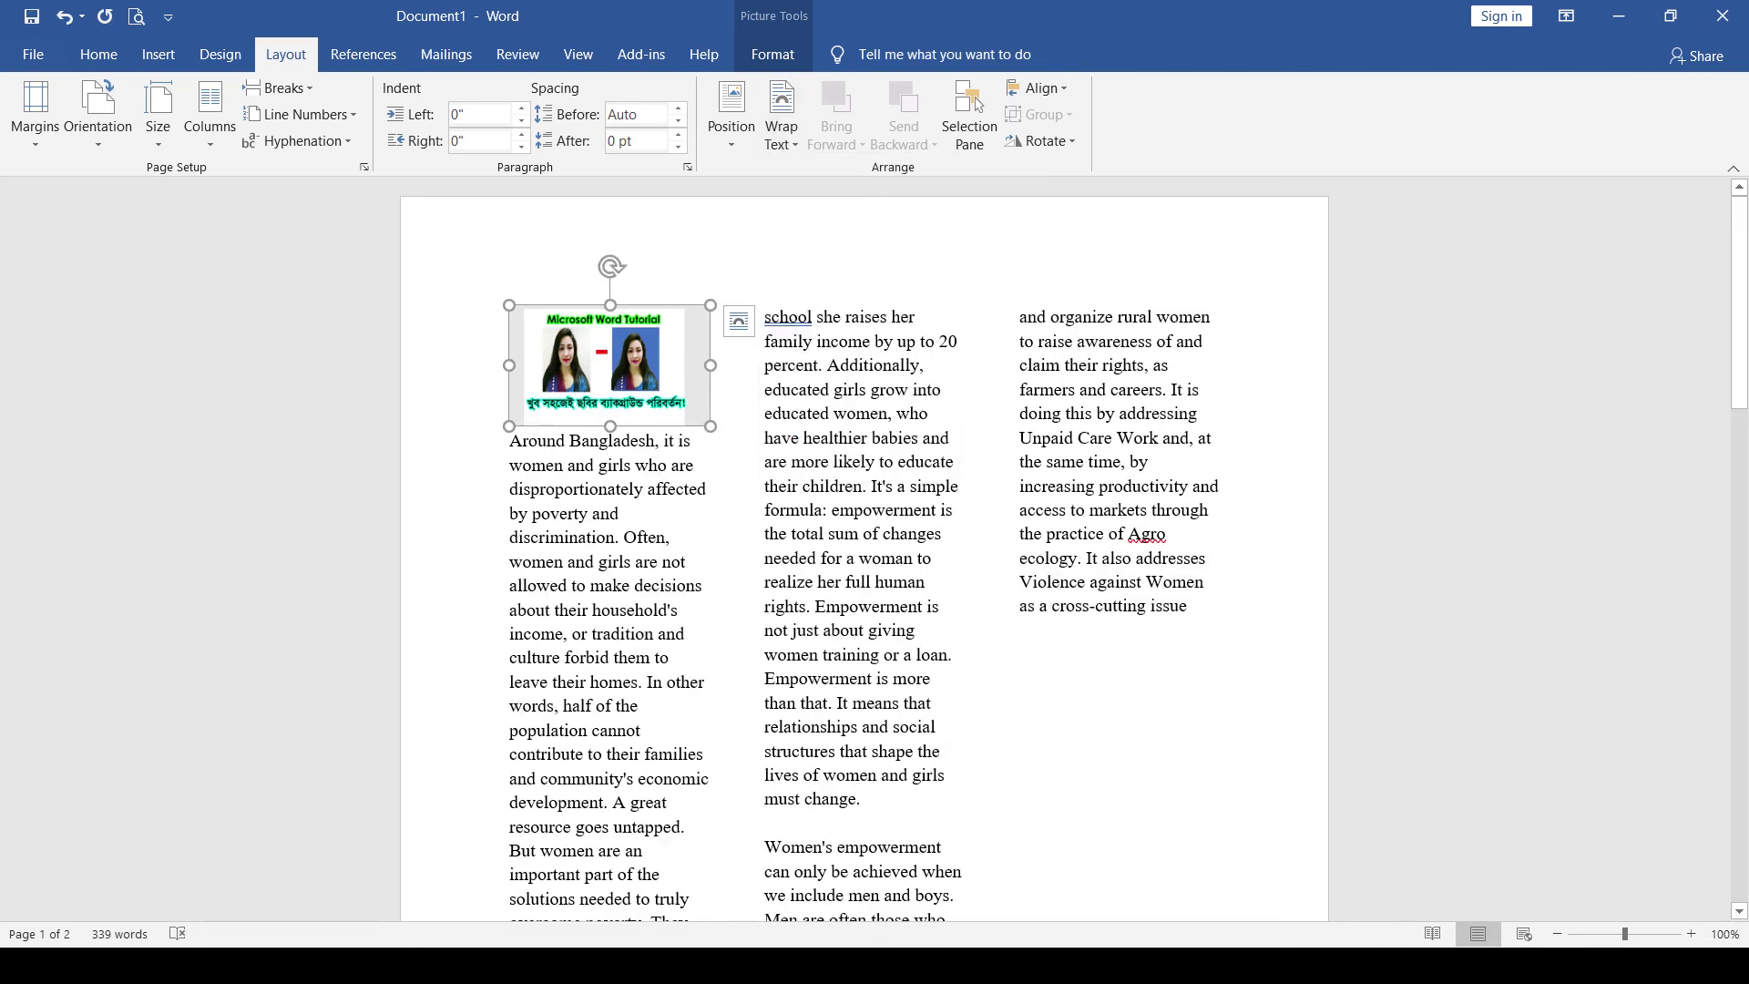
click(973, 109)
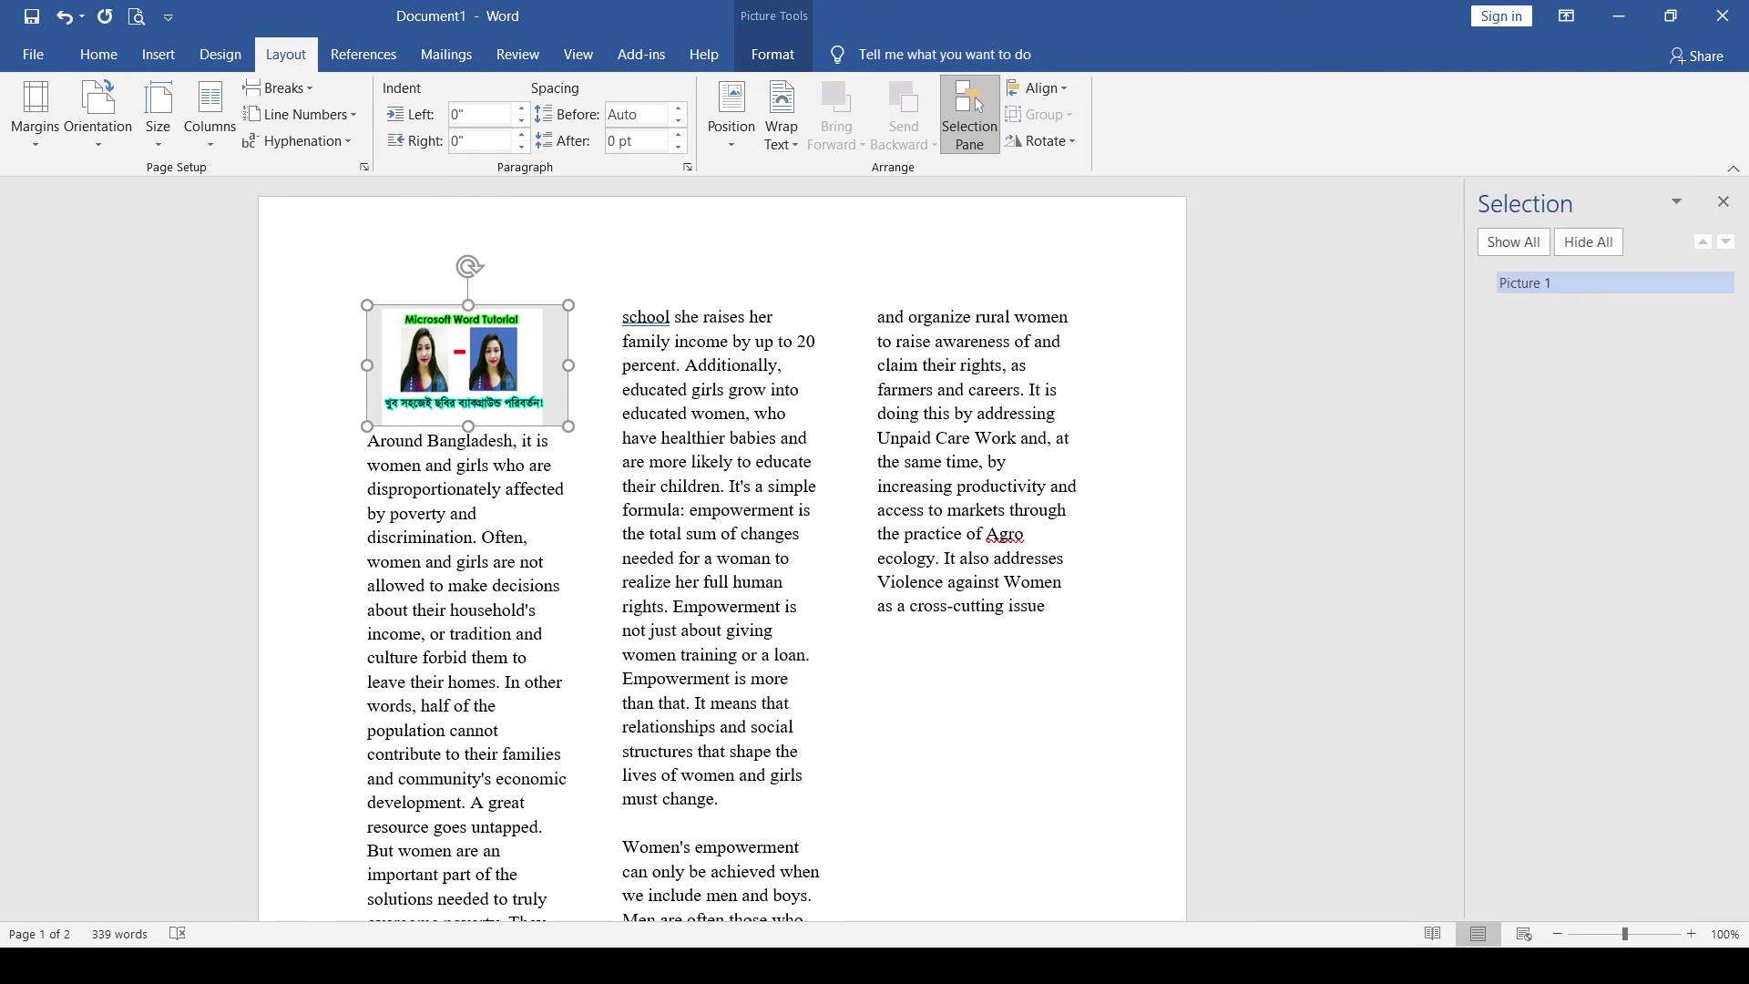
click(974, 108)
Show the gridlines behind the document text, and hide them again.
click(1038, 87)
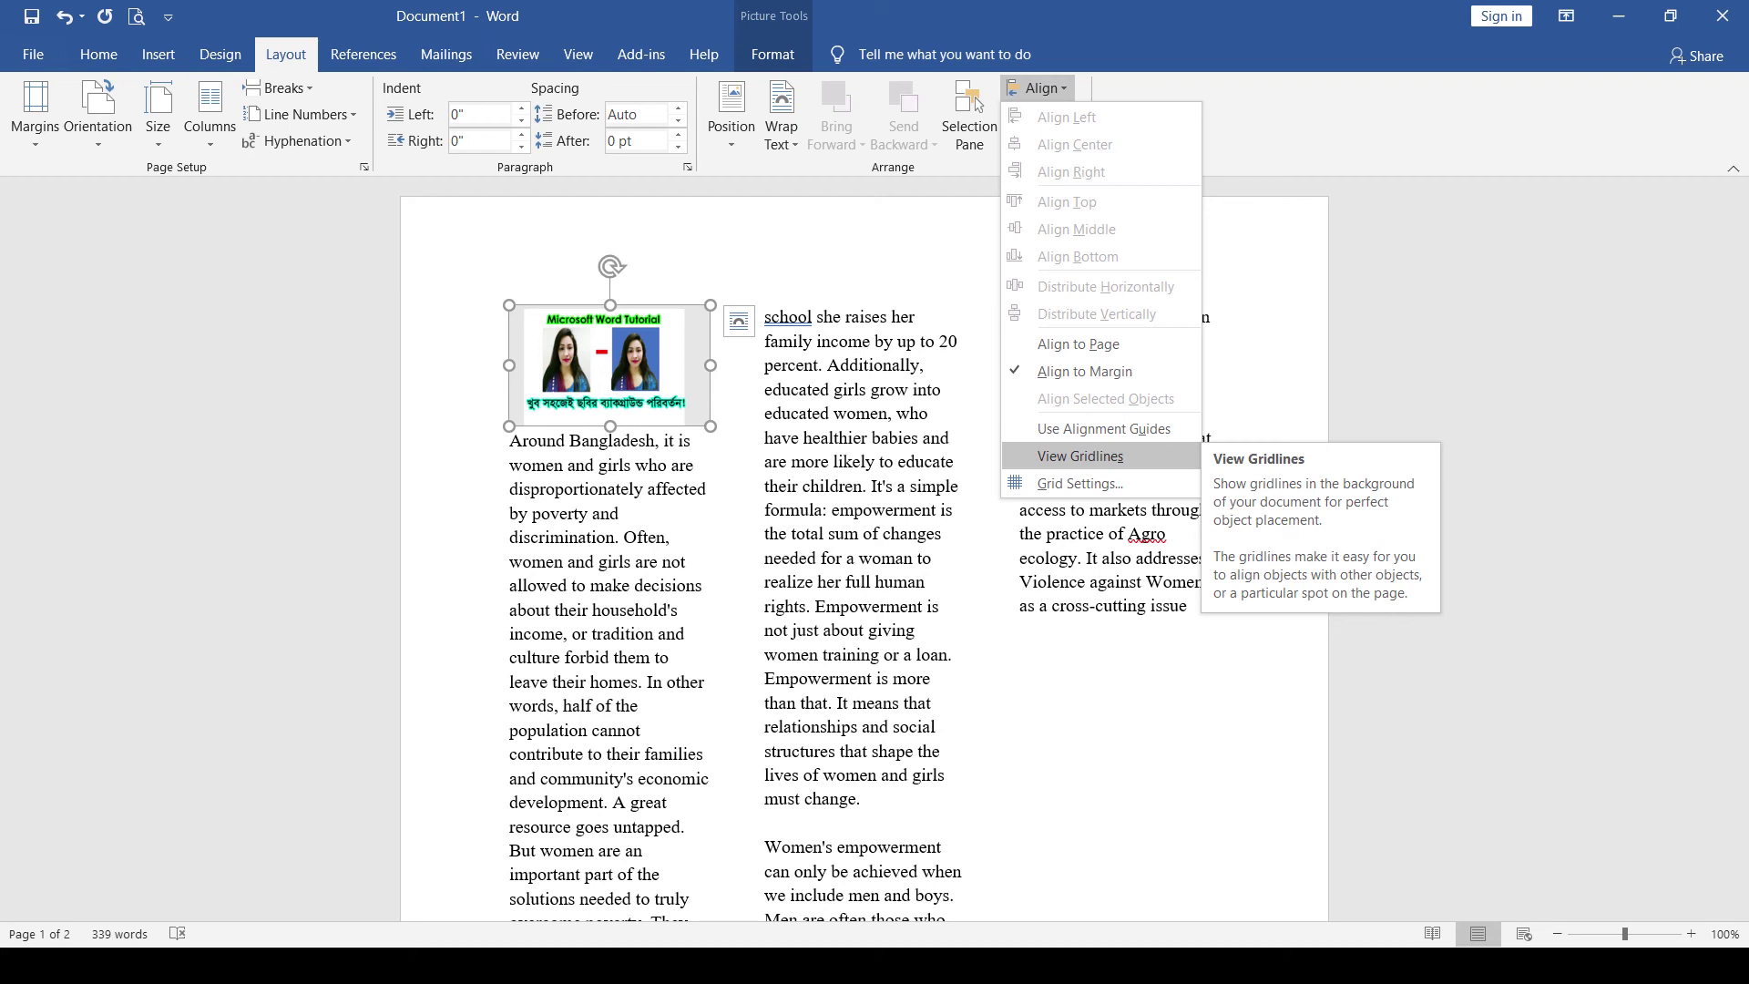
click(1080, 456)
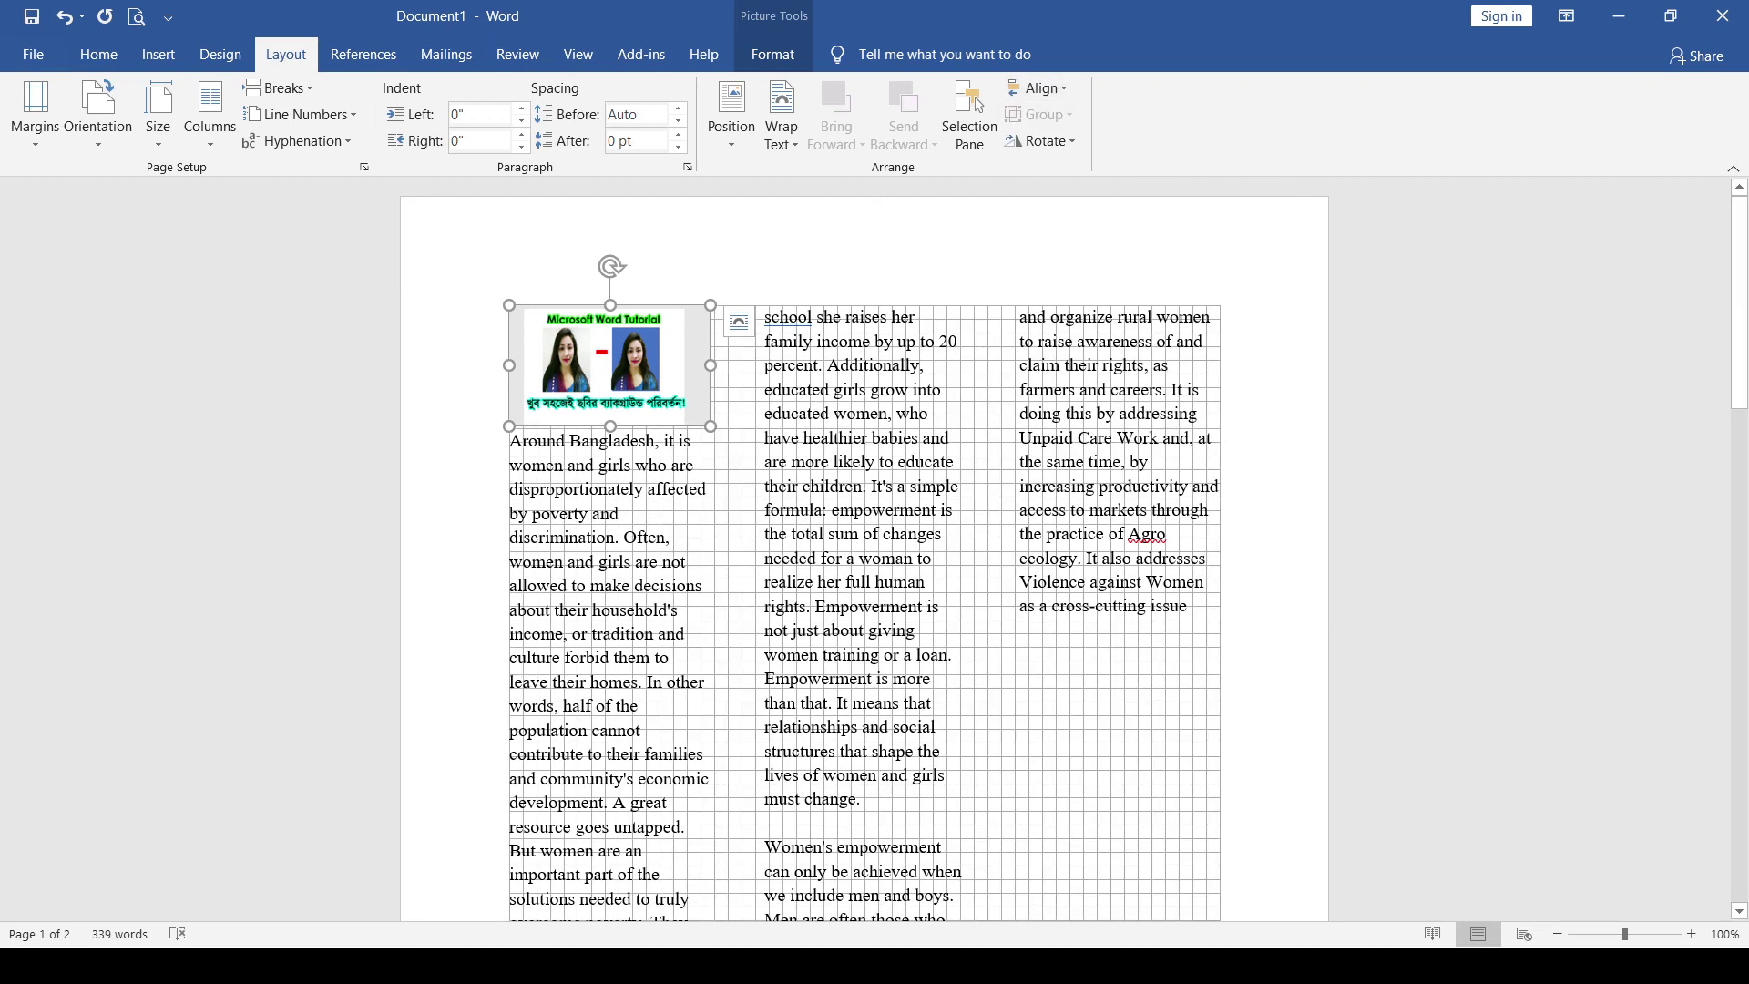
click(1038, 88)
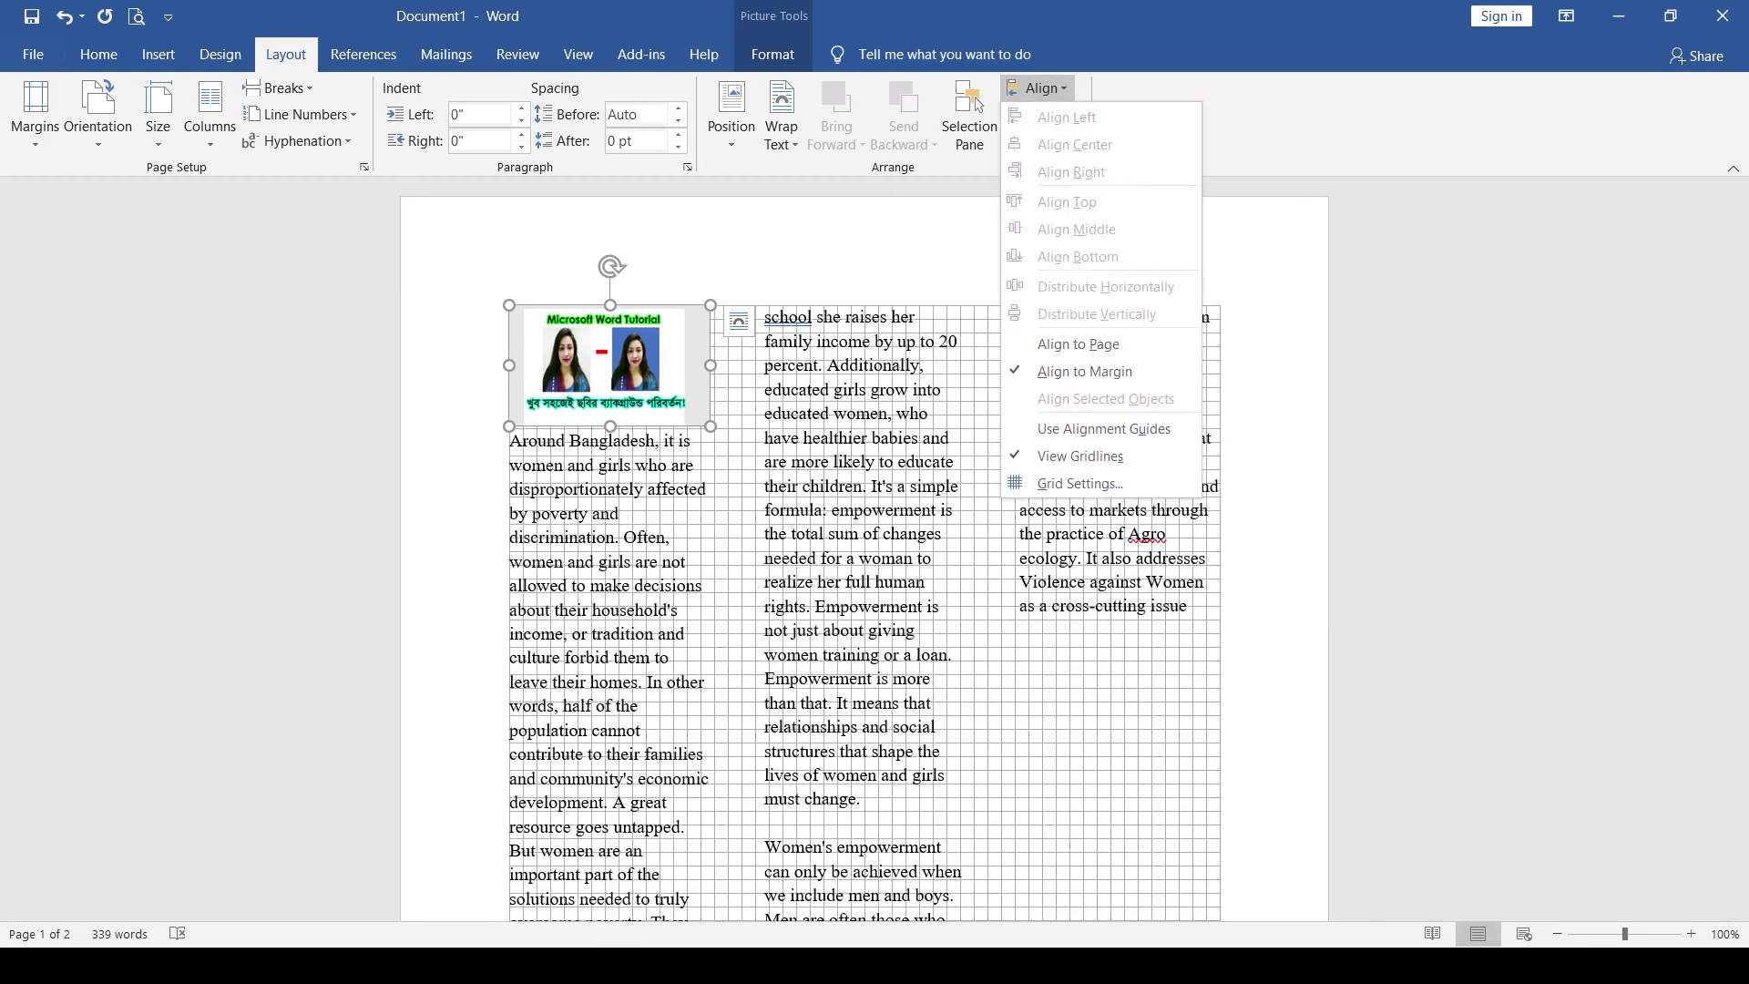
click(1080, 456)
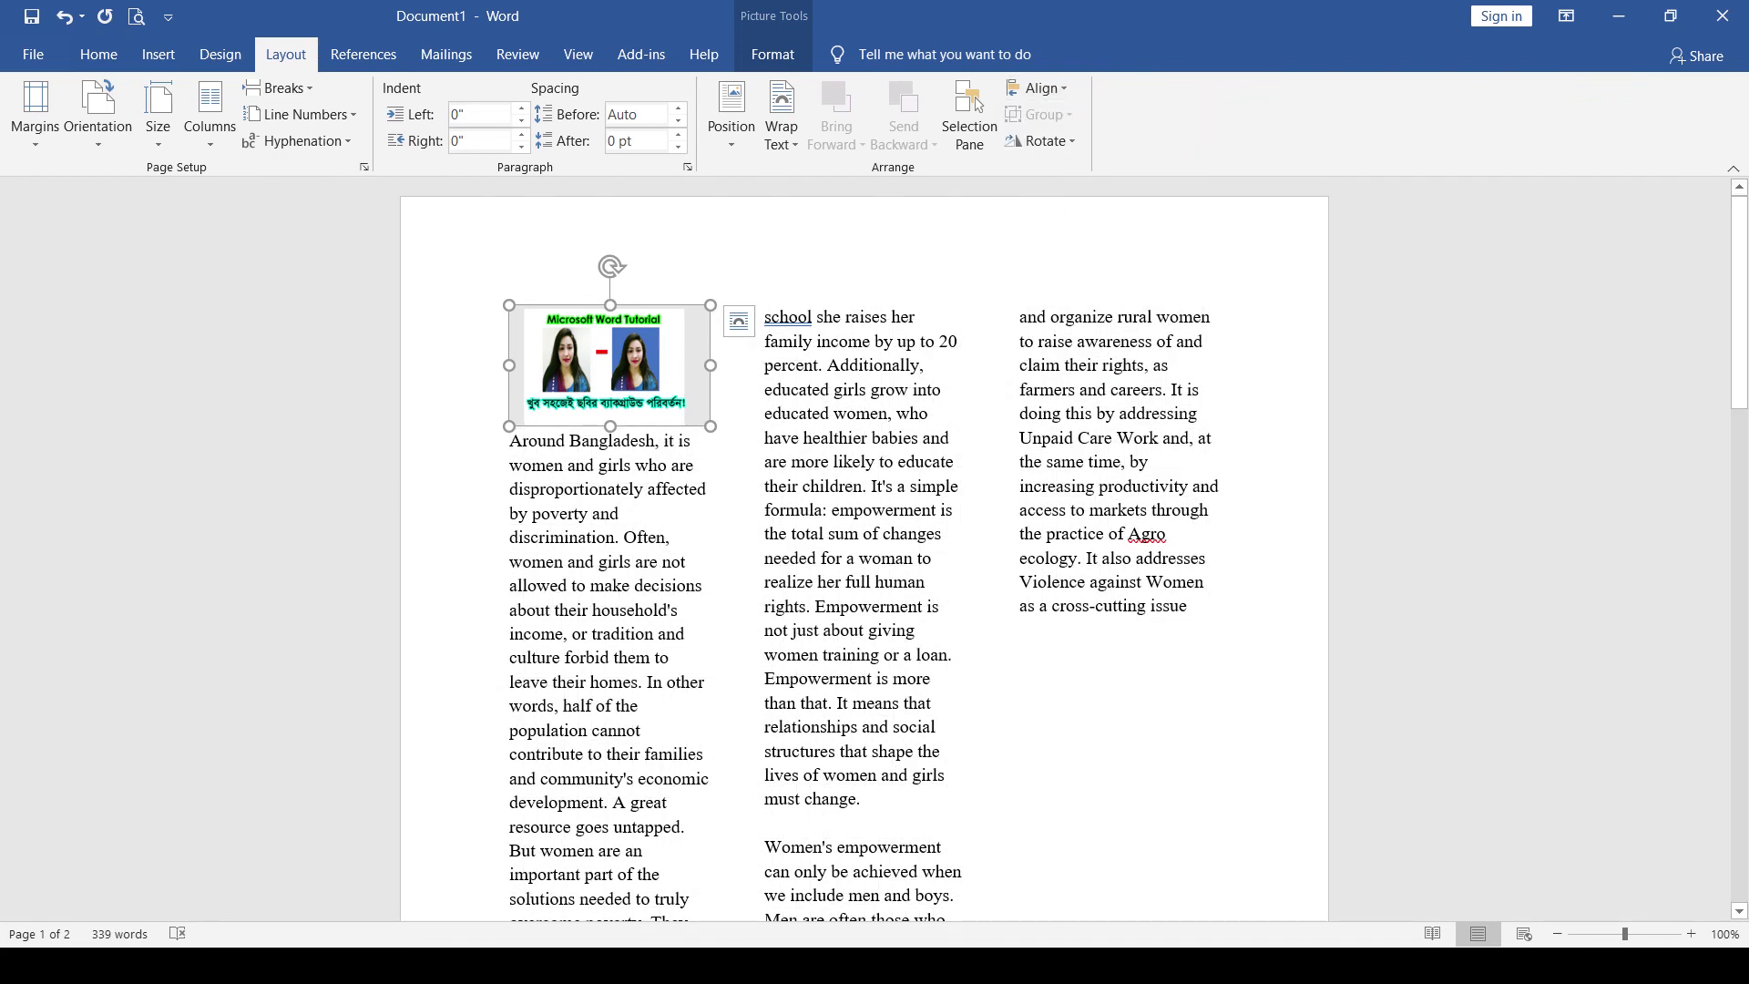
Flip the picture vertically and rotate it right by 90°.
click(1041, 140)
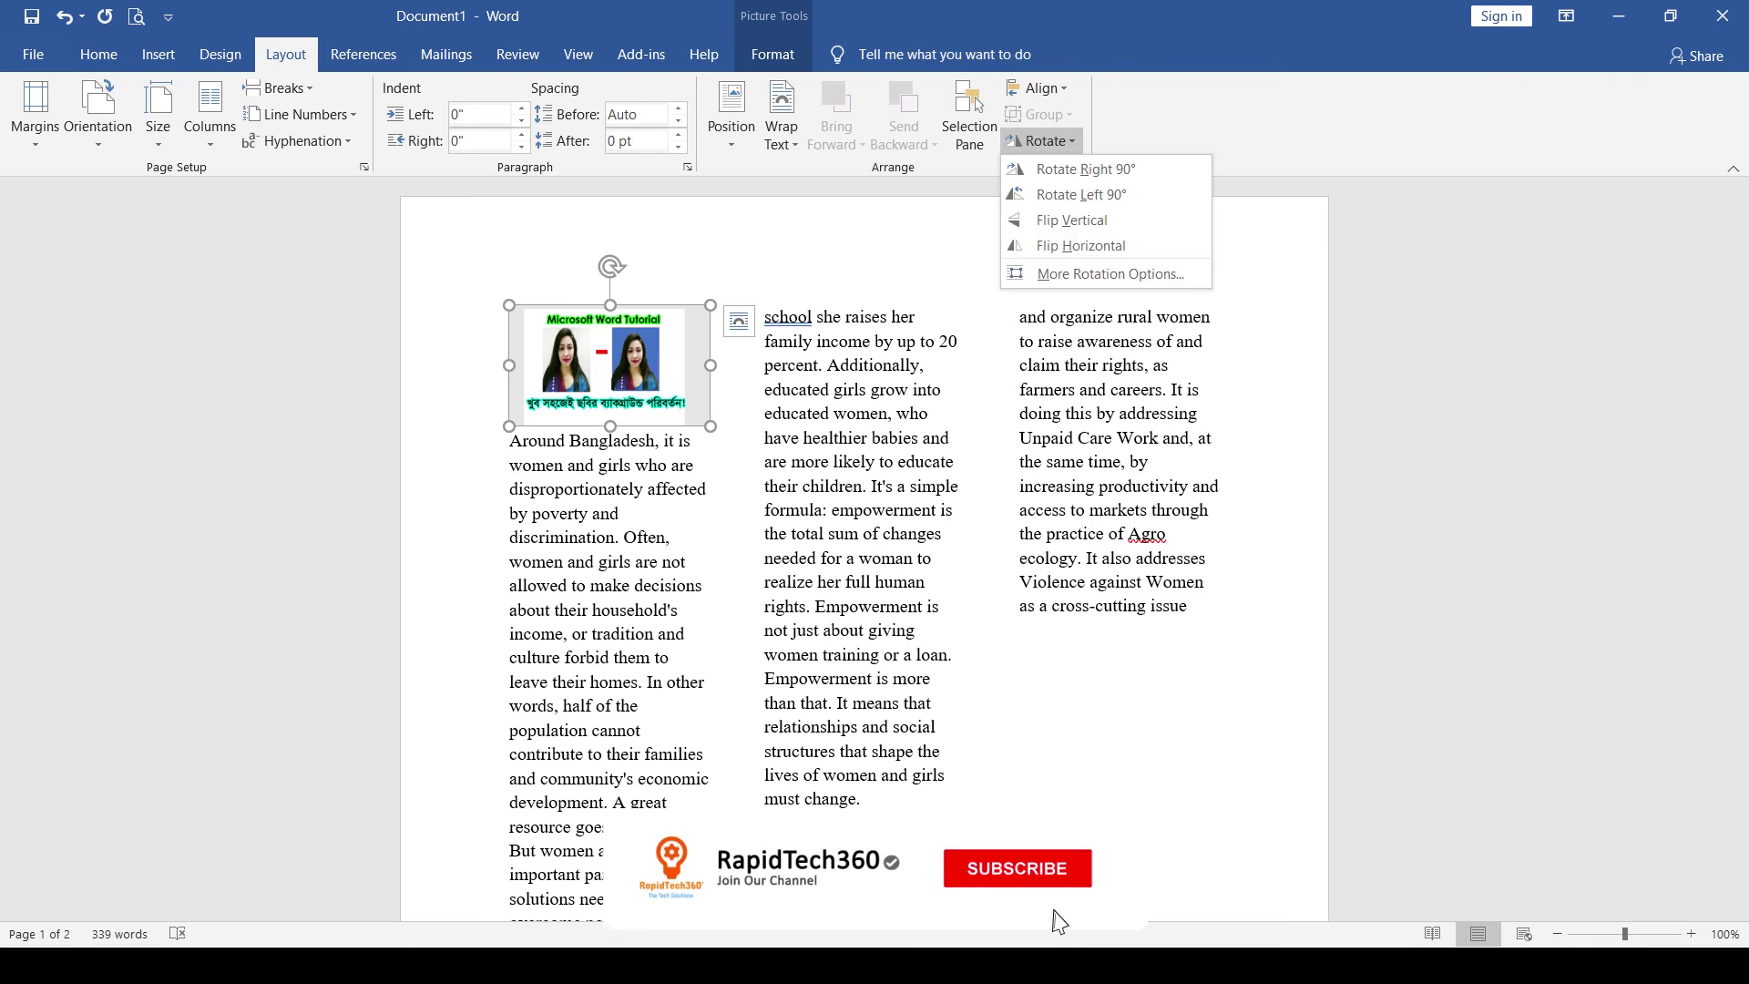
click(1071, 219)
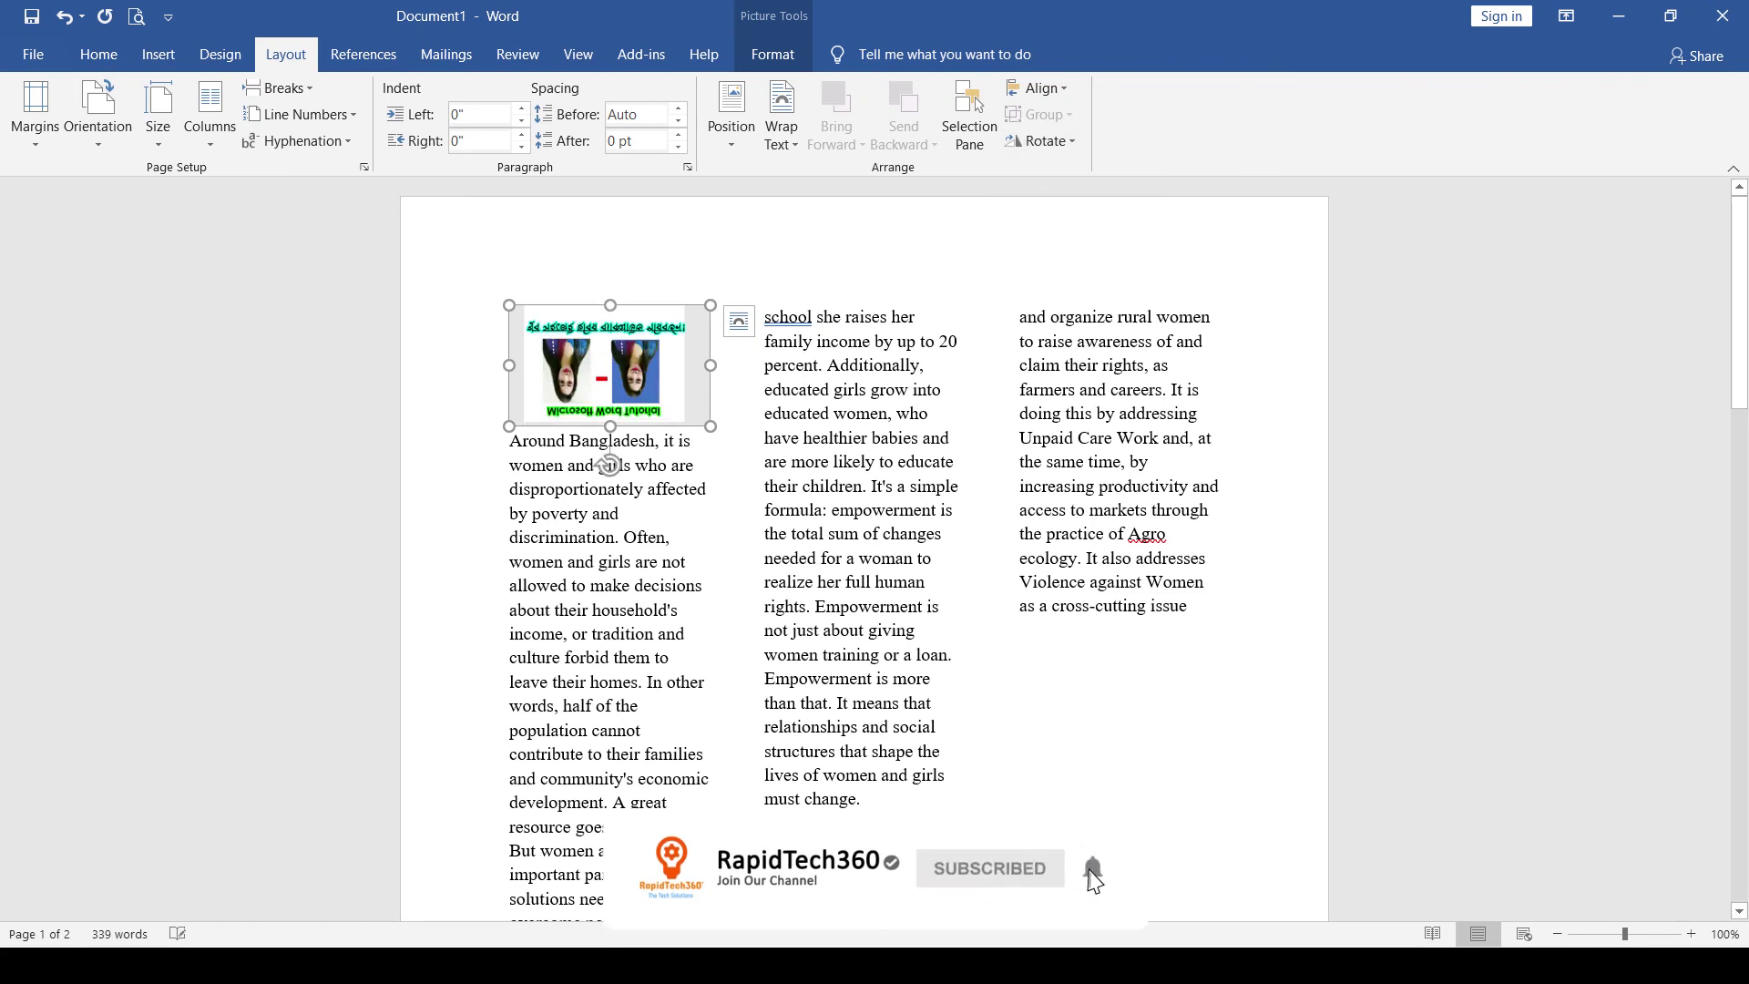
click(1041, 140)
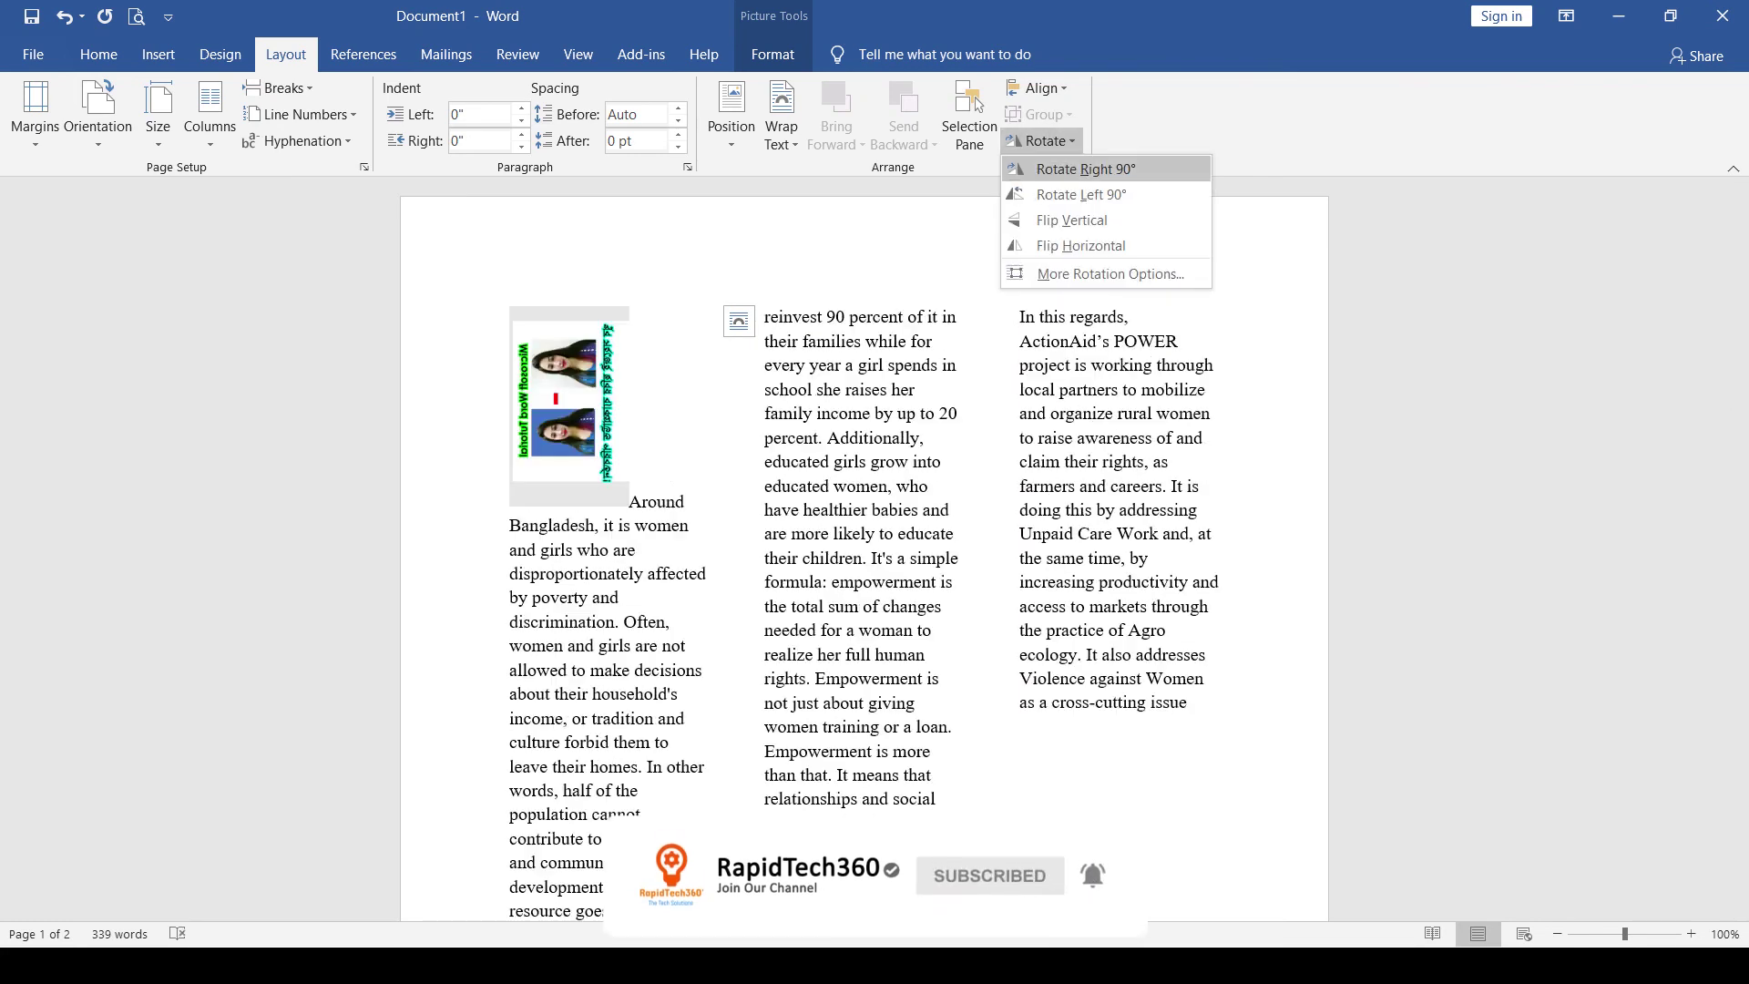
click(1073, 167)
Flip the rotated picture horizontally.
click(1041, 140)
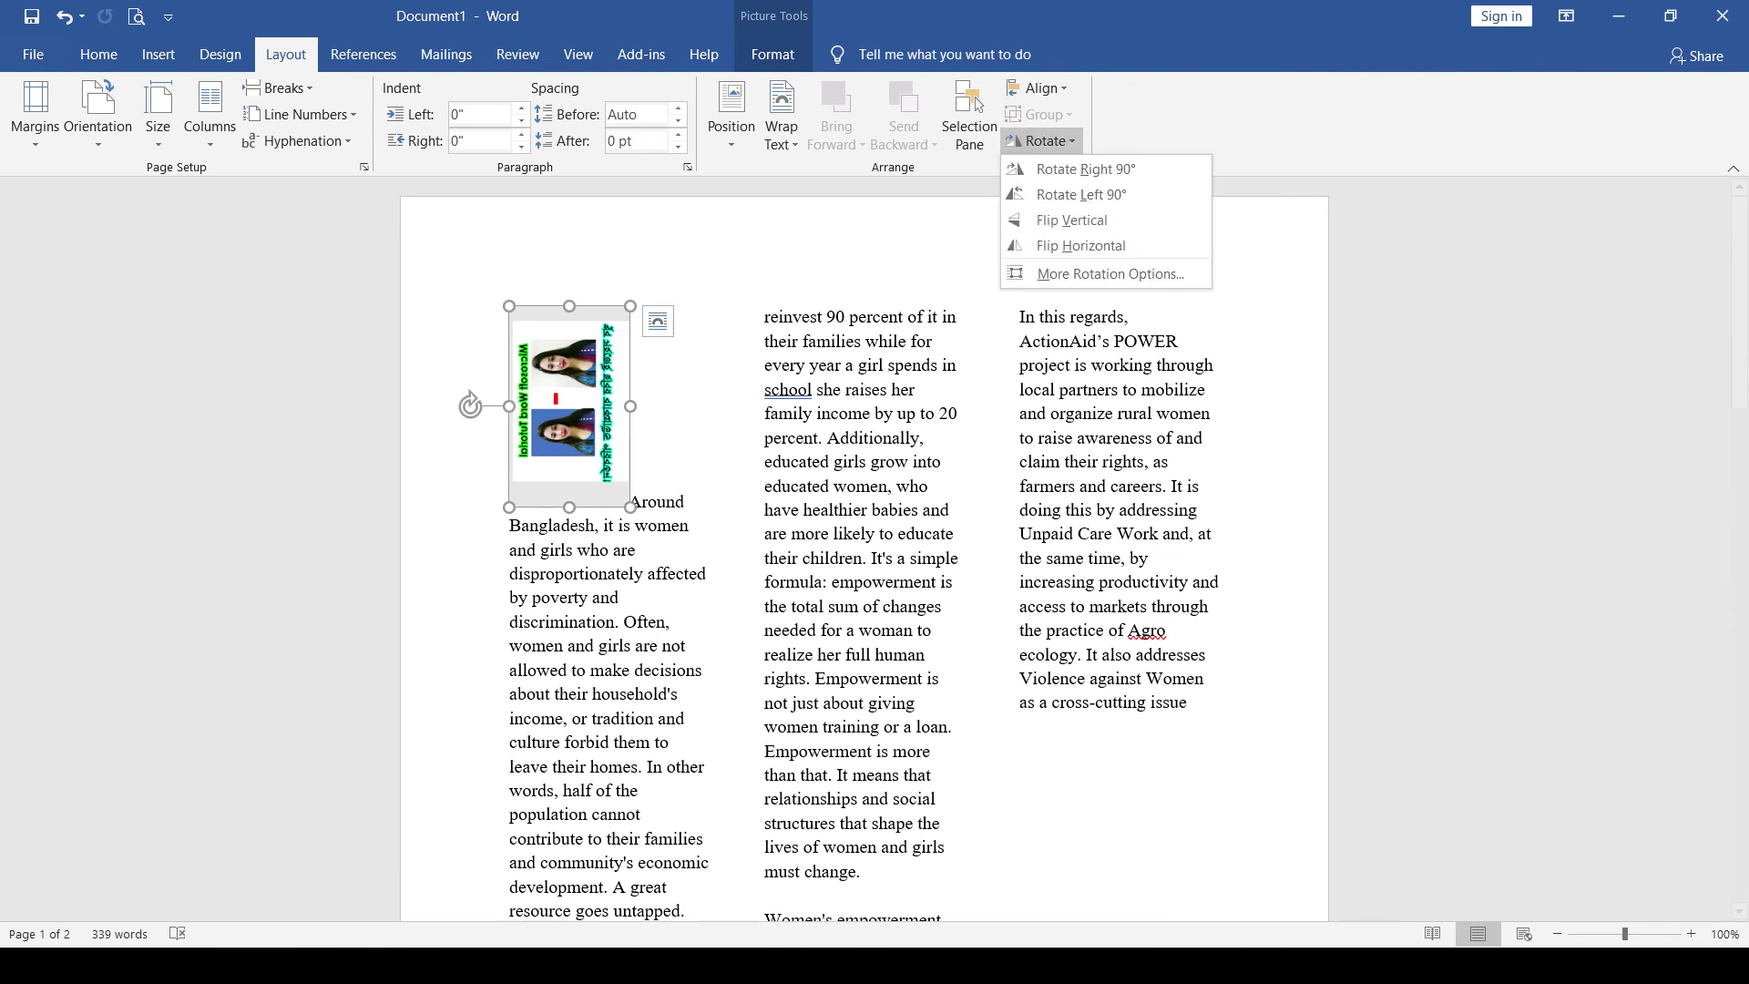
click(1071, 248)
key(ctrl+z)
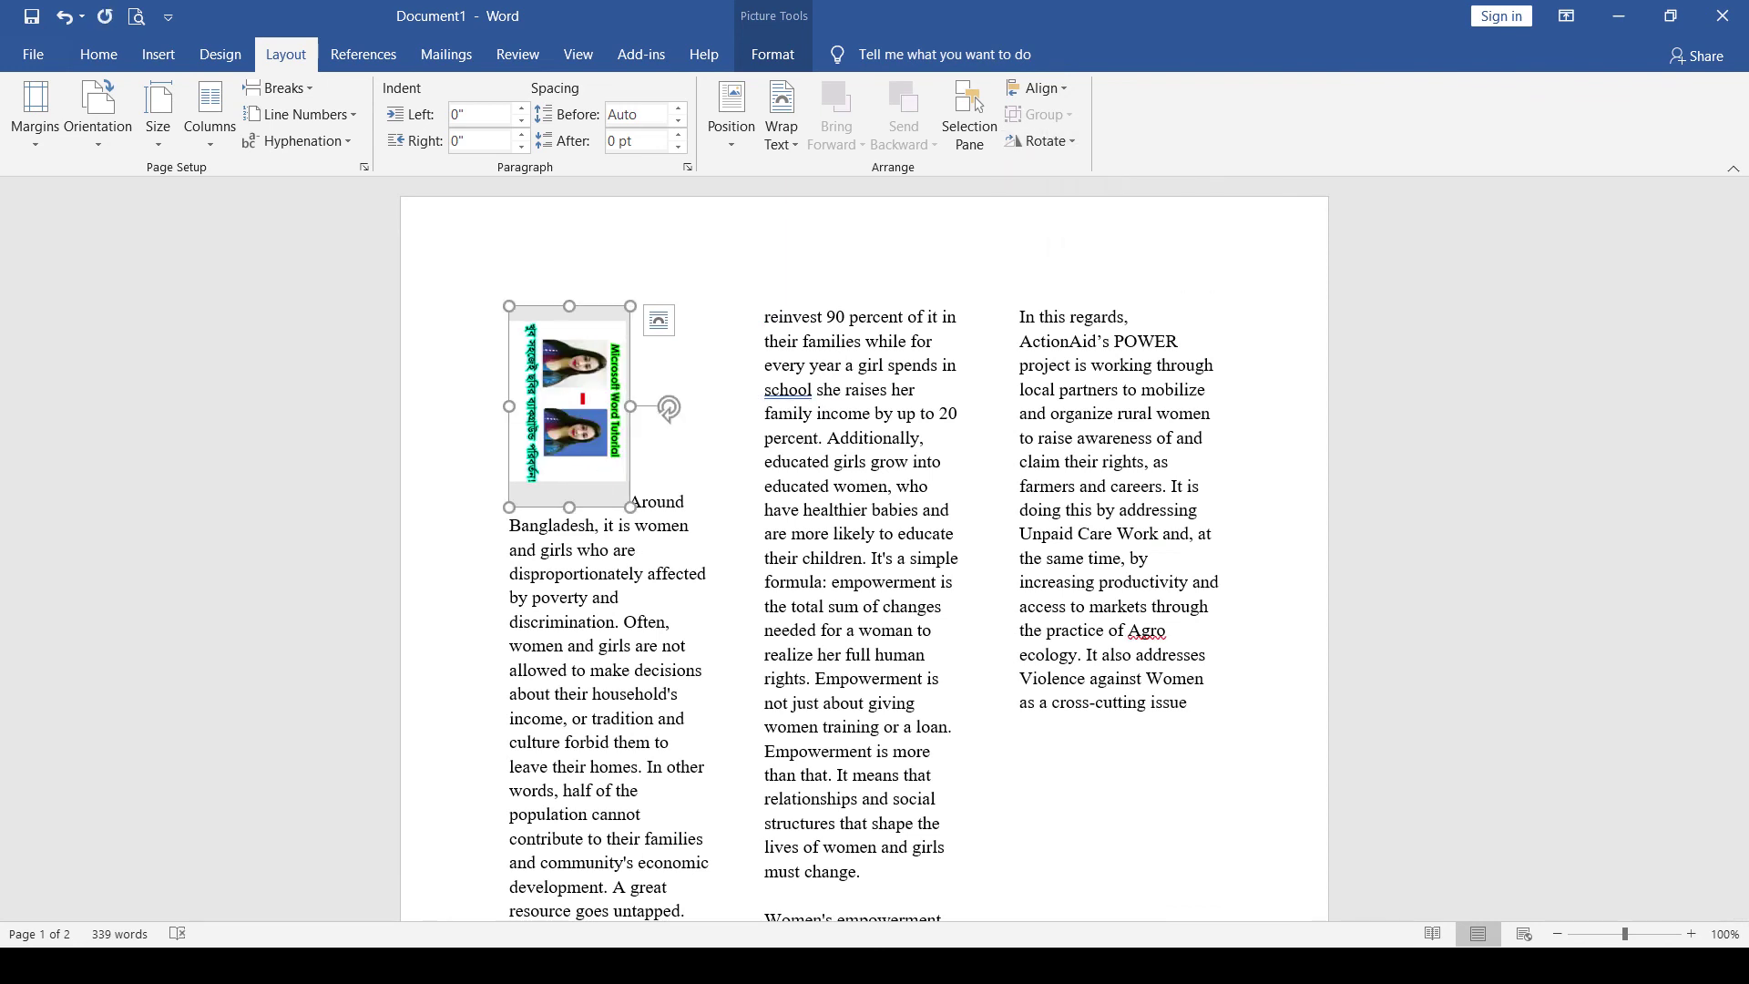
Rotate the picture right by 90°, and turn it back with a 90° left rotation.
click(1041, 140)
click(1073, 169)
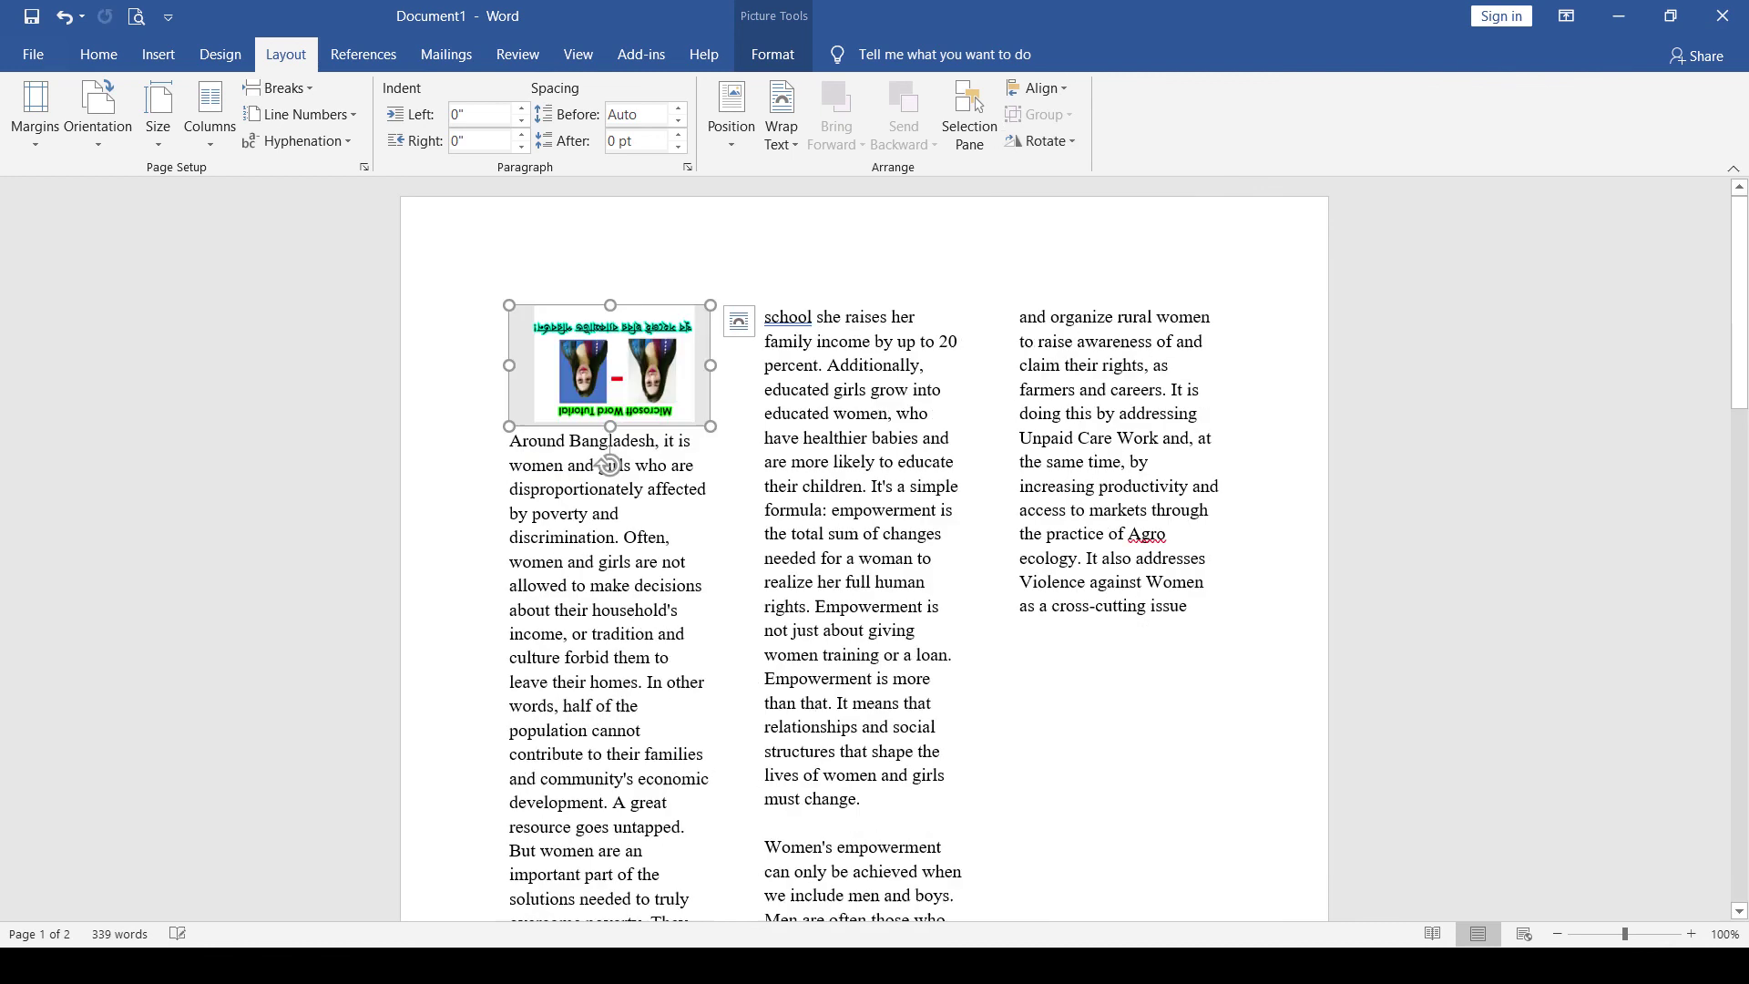
click(1041, 140)
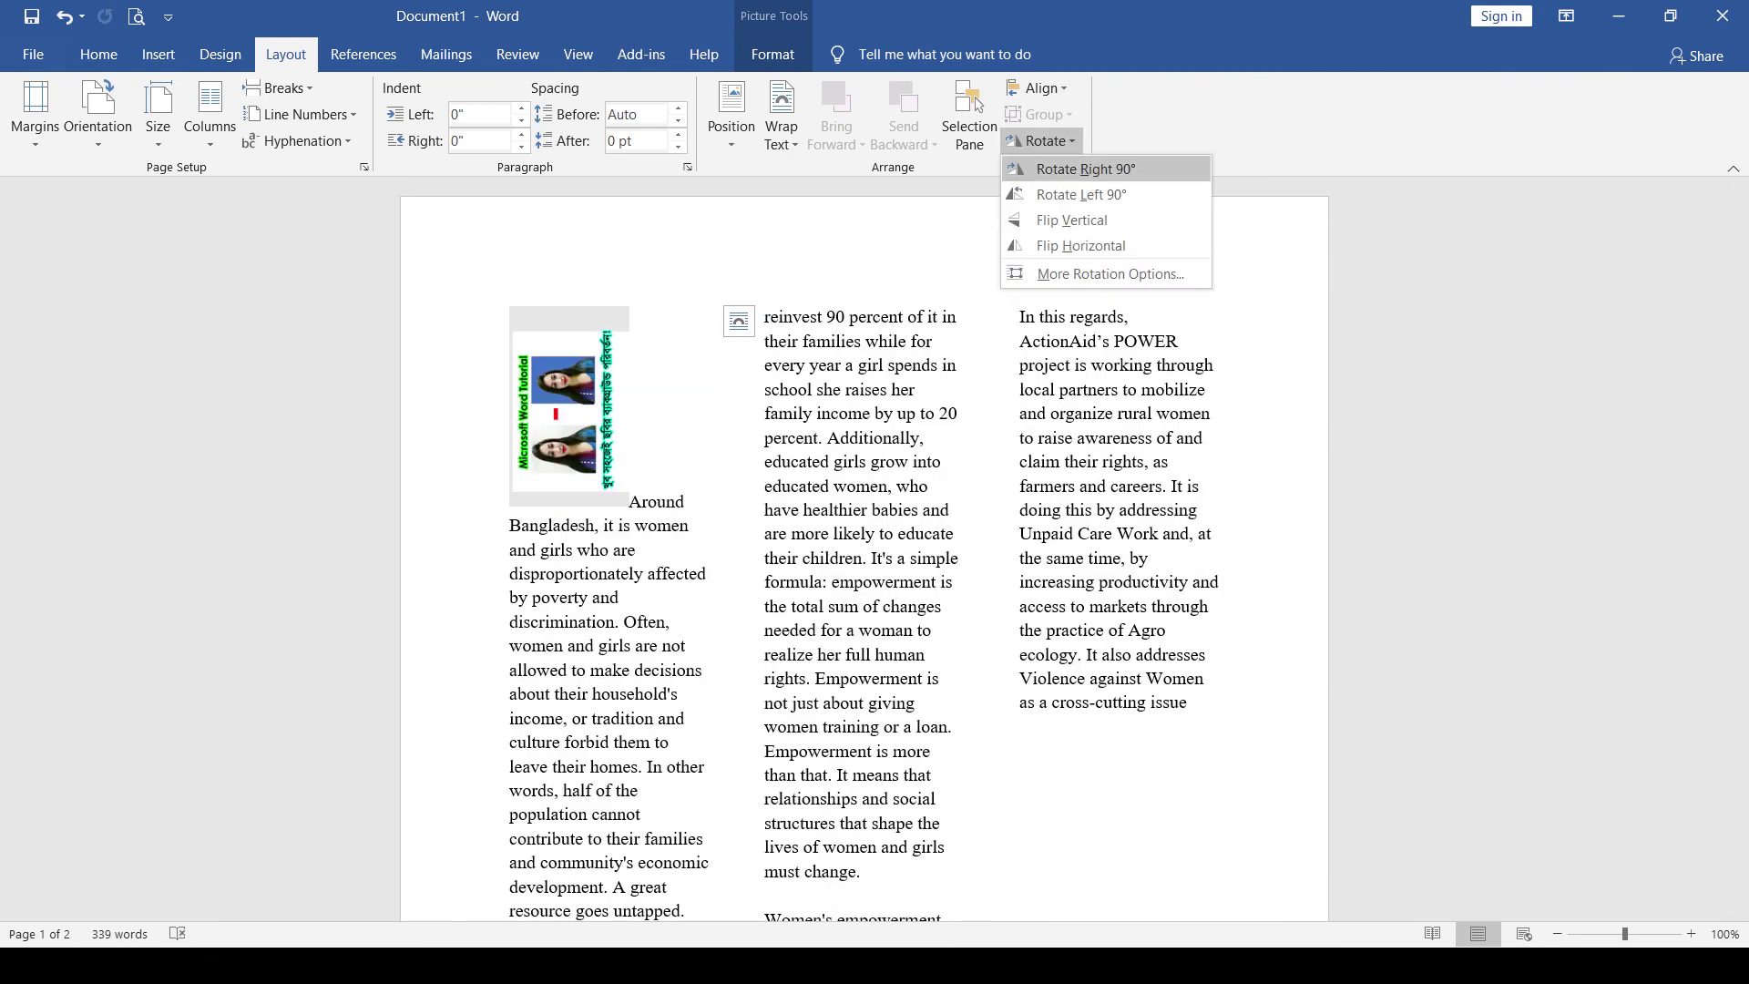
click(1081, 194)
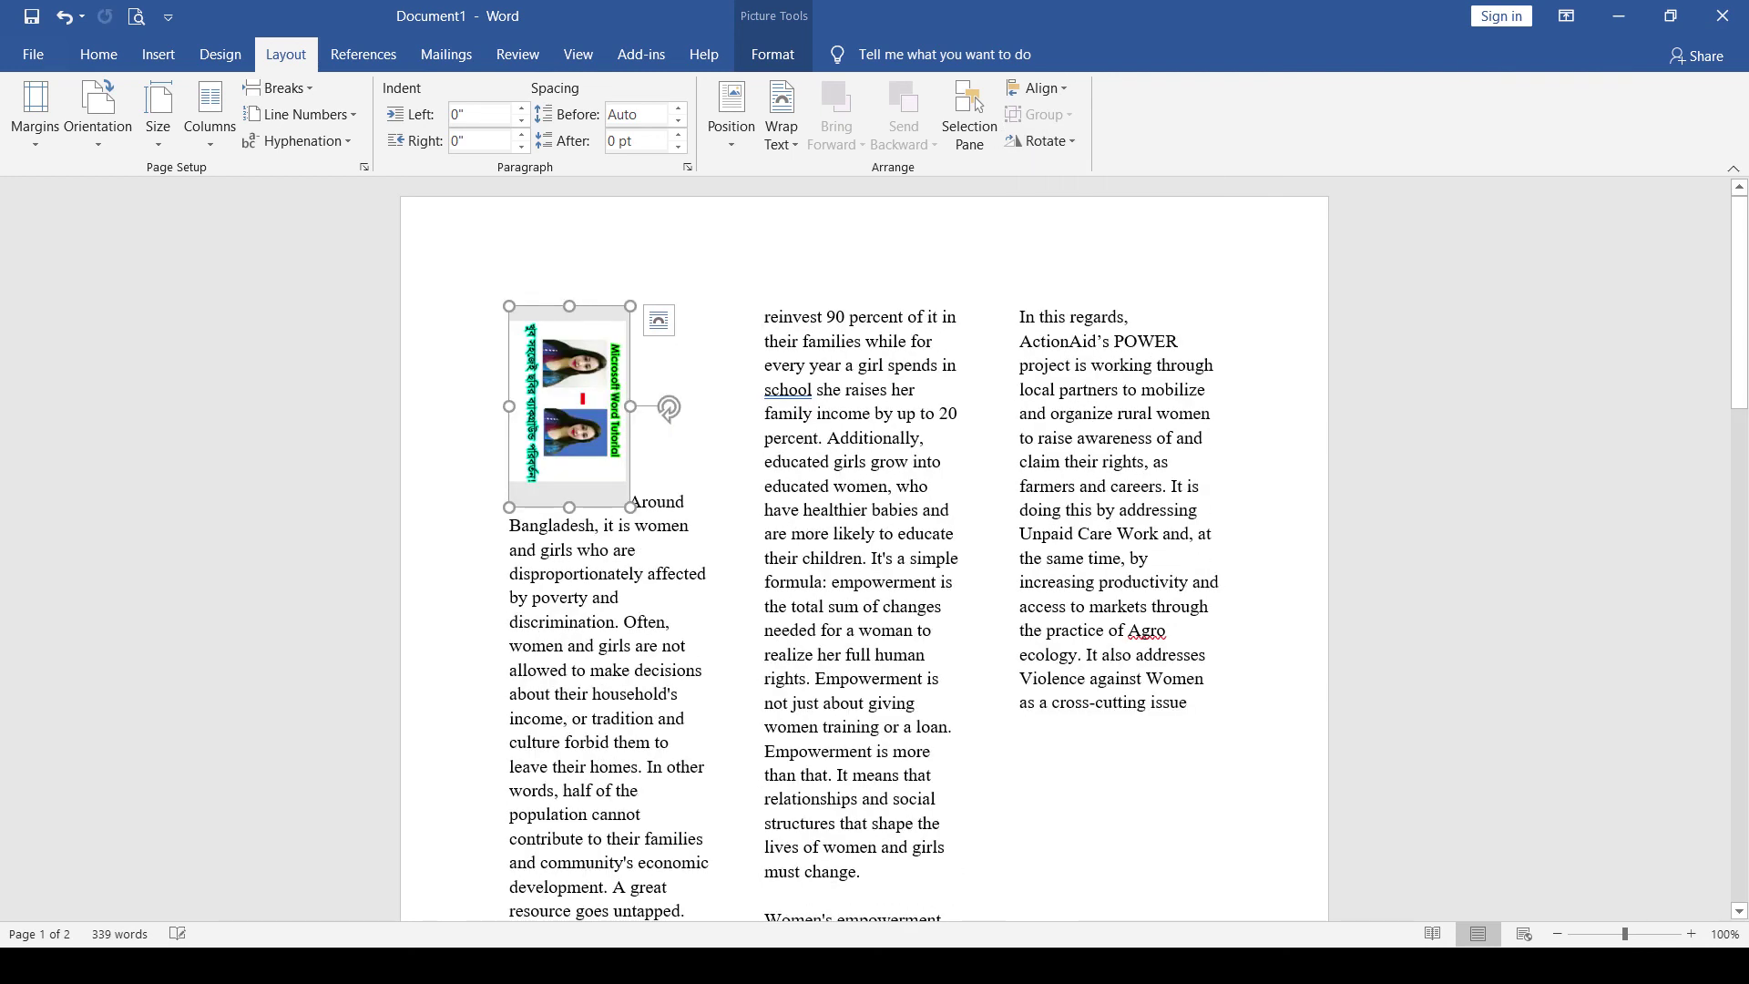